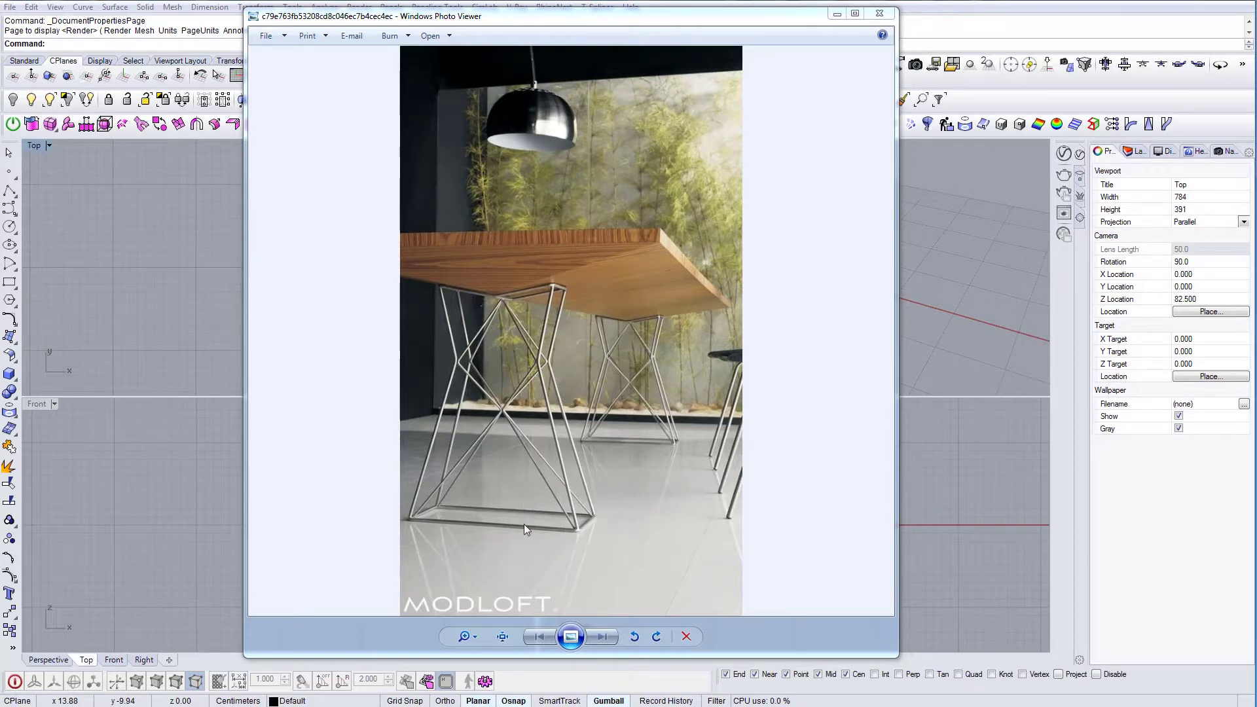
- Examine the wire base frame and tabletop edge in the reference table photo, and clear the photo from the modelling viewports
scroll(561, 481, "up", 3)
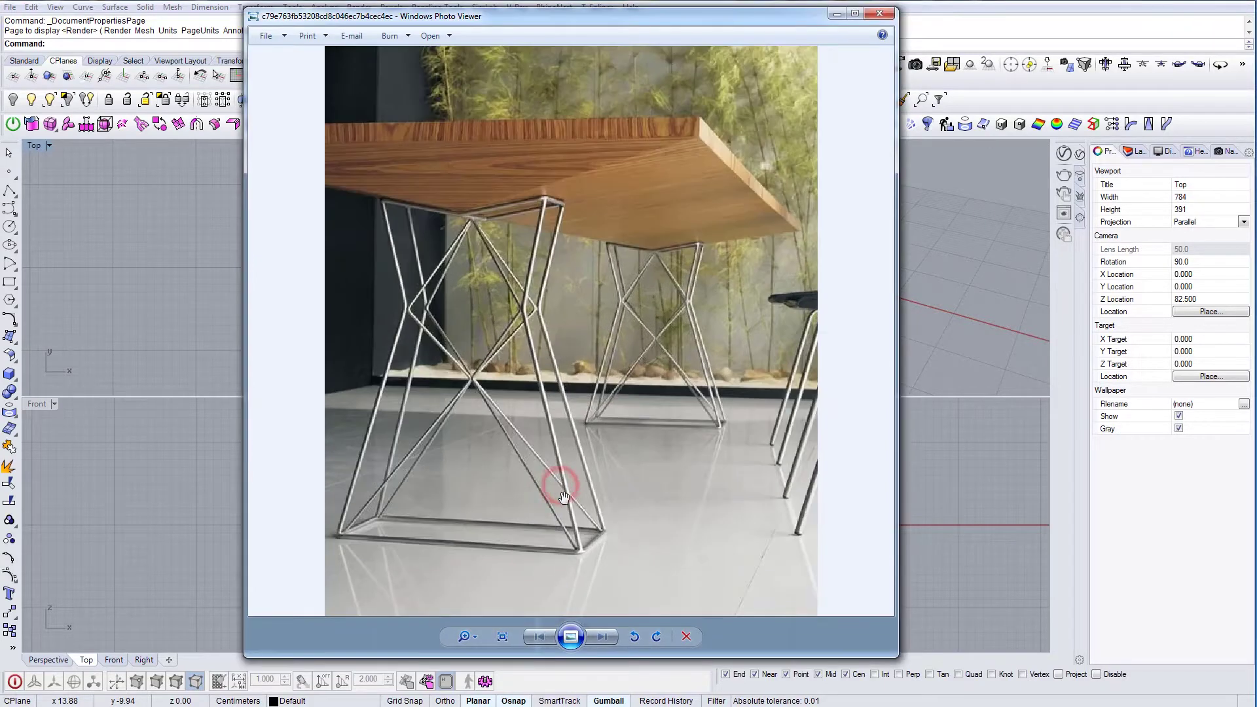
scroll(600, 576, "up", 2)
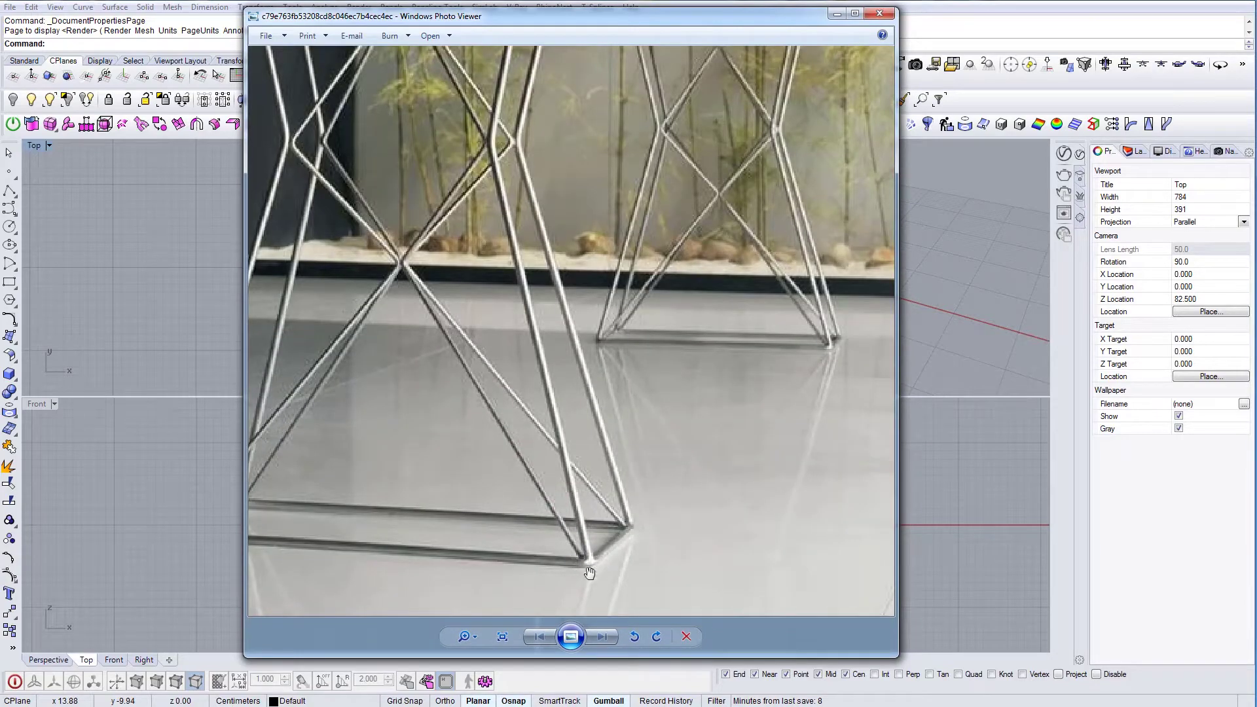
scroll(583, 493, "down", 3)
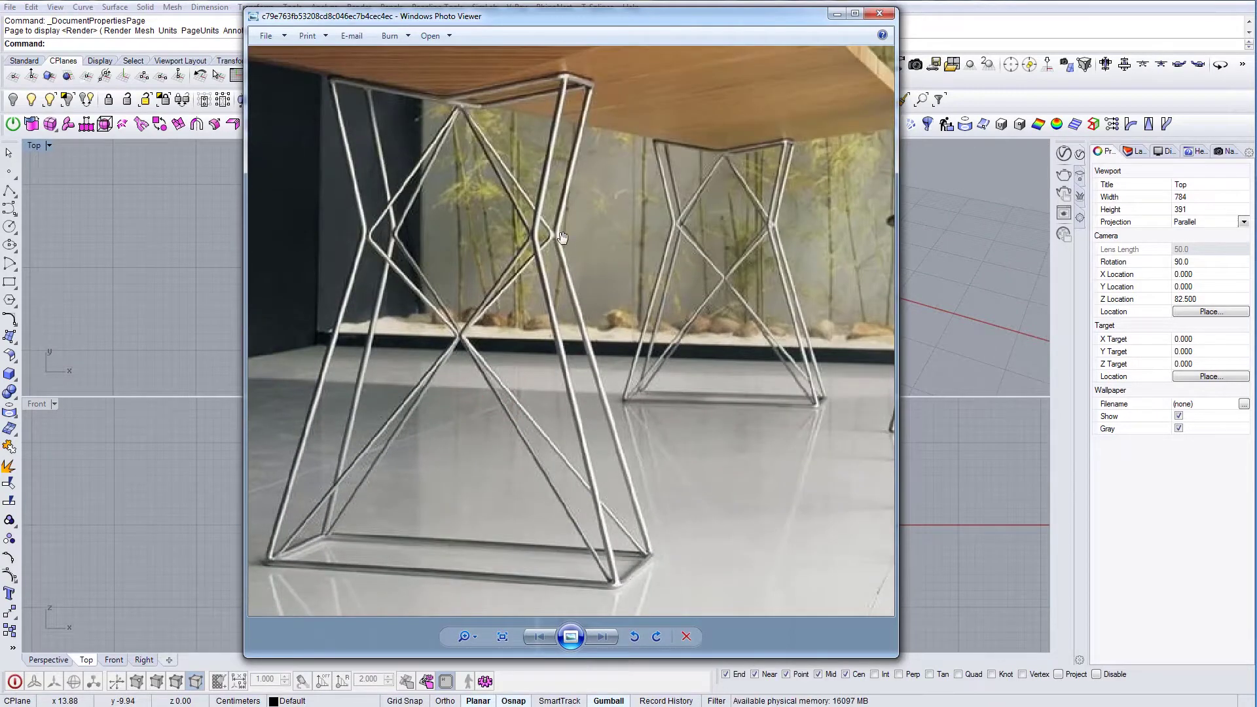
scroll(554, 232, "down", 2)
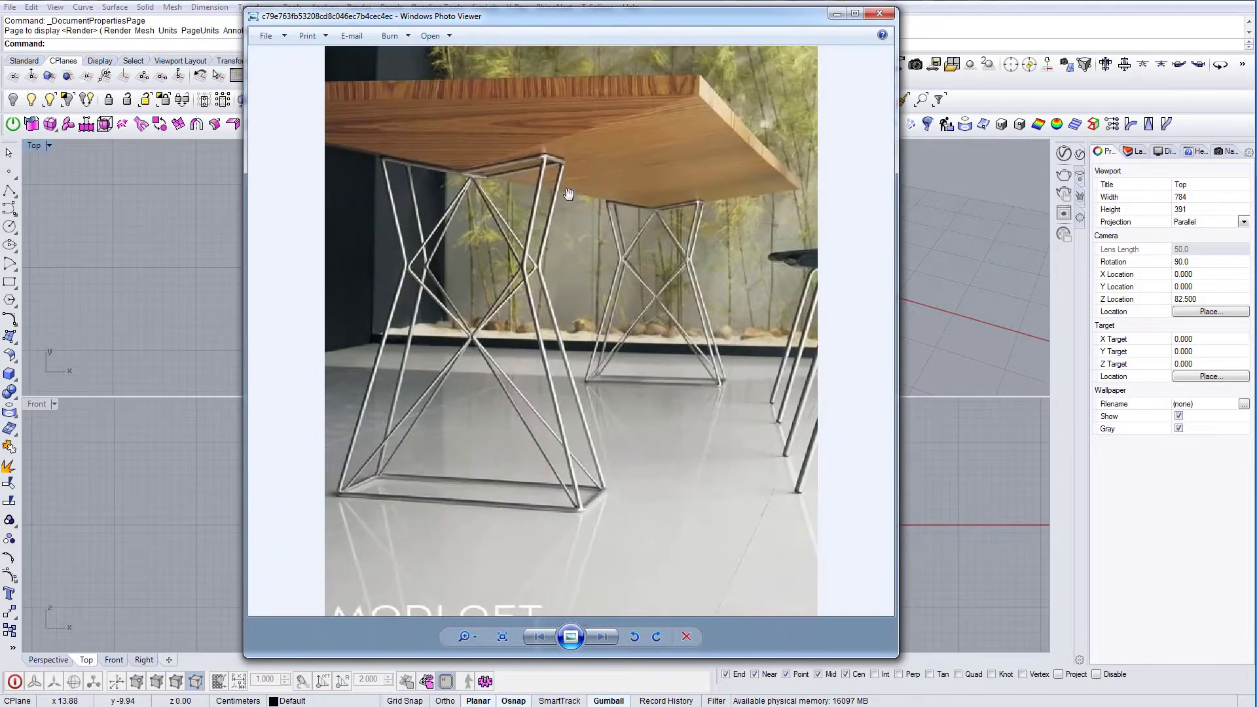
scroll(542, 145, "up", 3)
scroll(568, 344, "down", 2)
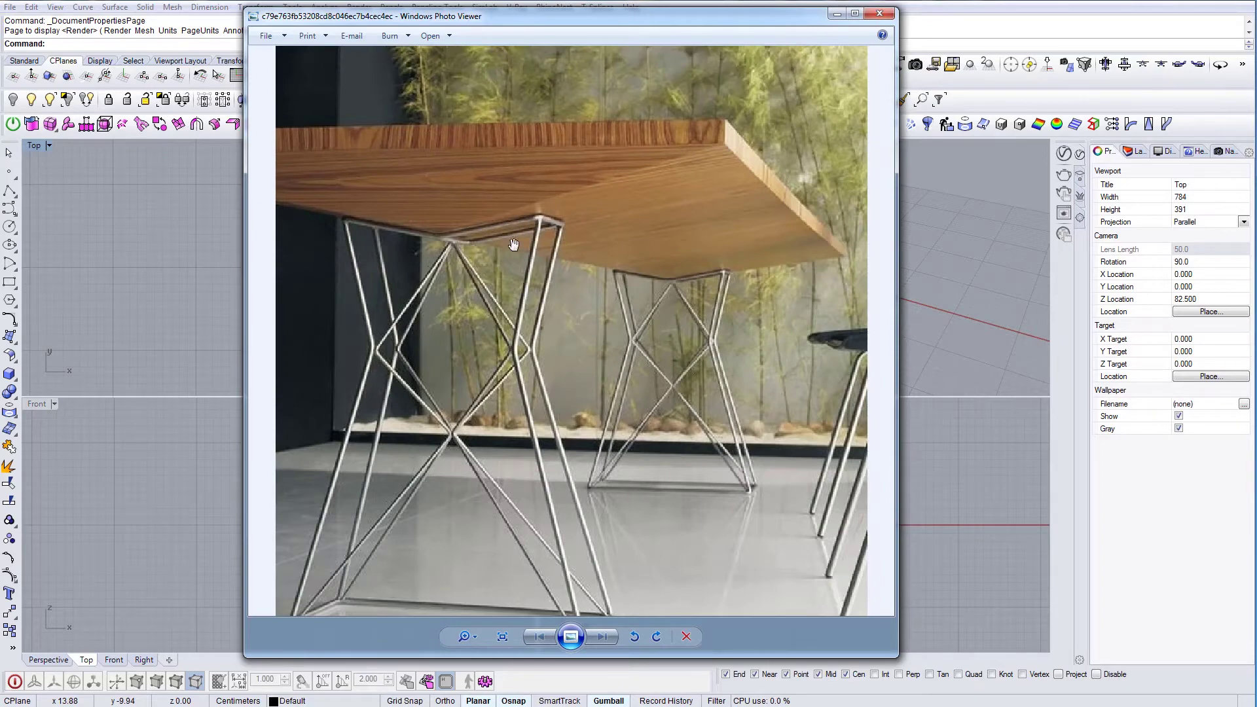
scroll(612, 199, "down", 1)
left_click_drag(643, 20, 1256, 308)
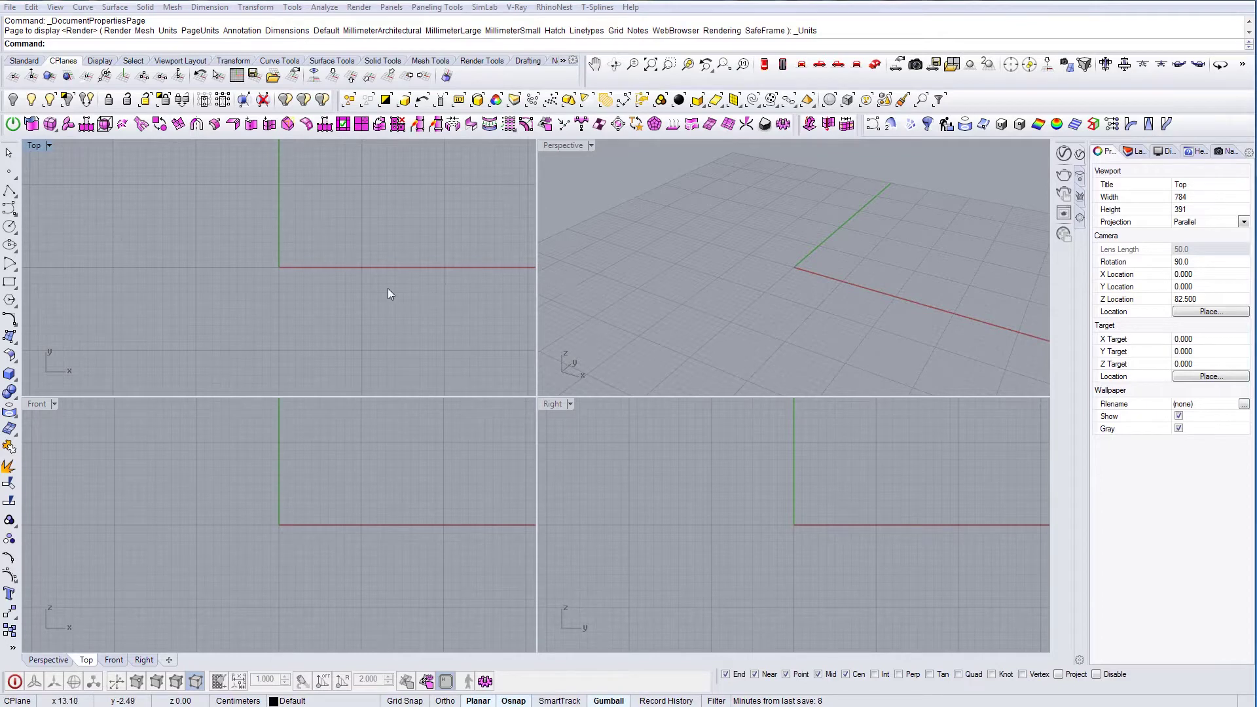
- Draw a 120 cm horizontal guide line in the Top view, starting just up and to the left of the origin
right_click_drag(256, 286, 239, 241)
type("line")
key("Return")
left_click(227, 201)
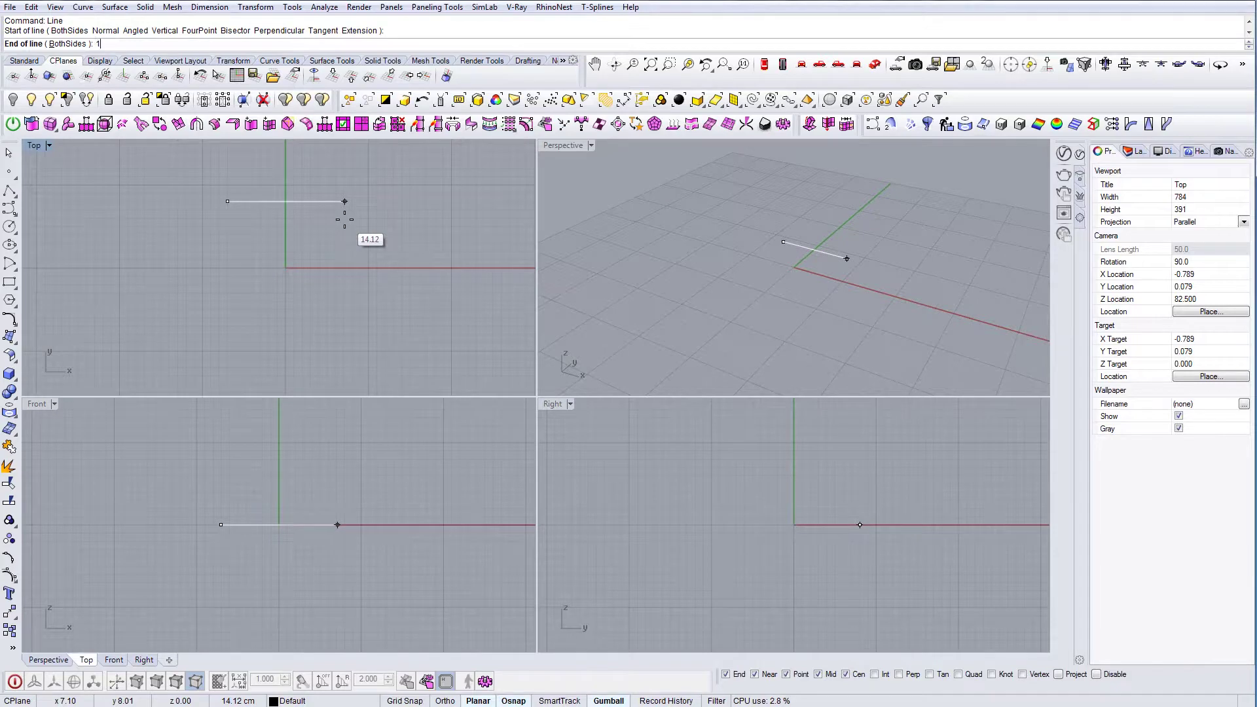
type("120")
key("Return")
scroll(353, 229, "down", 5)
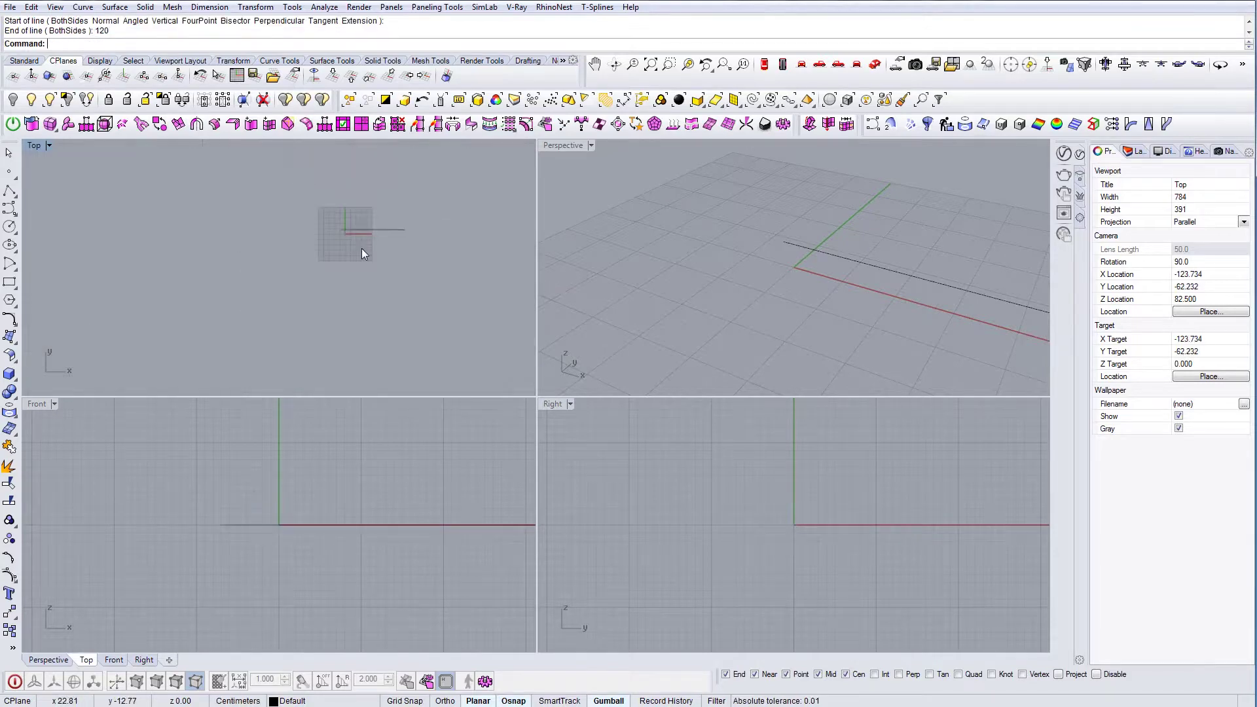
- Draw a 220 cm guide line straight down from the right end of the 120 cm line in the Top view
key("Return")
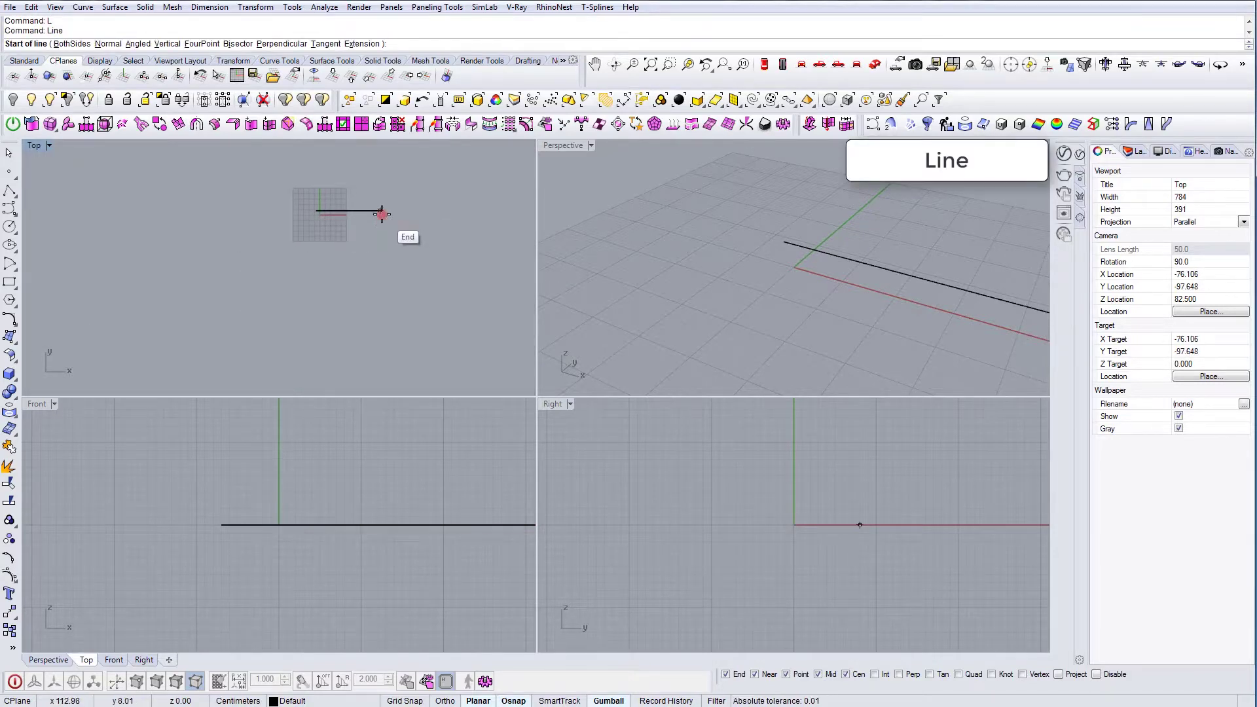
left_click(380, 211)
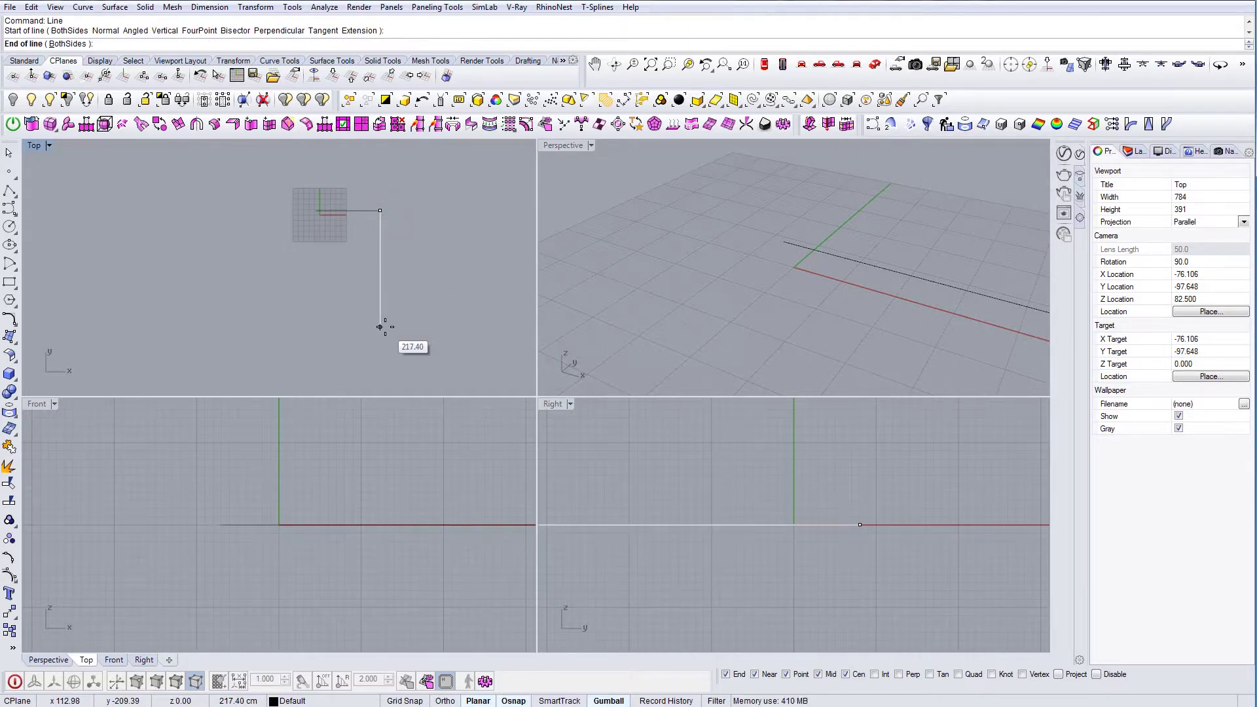
type("220")
key("Return")
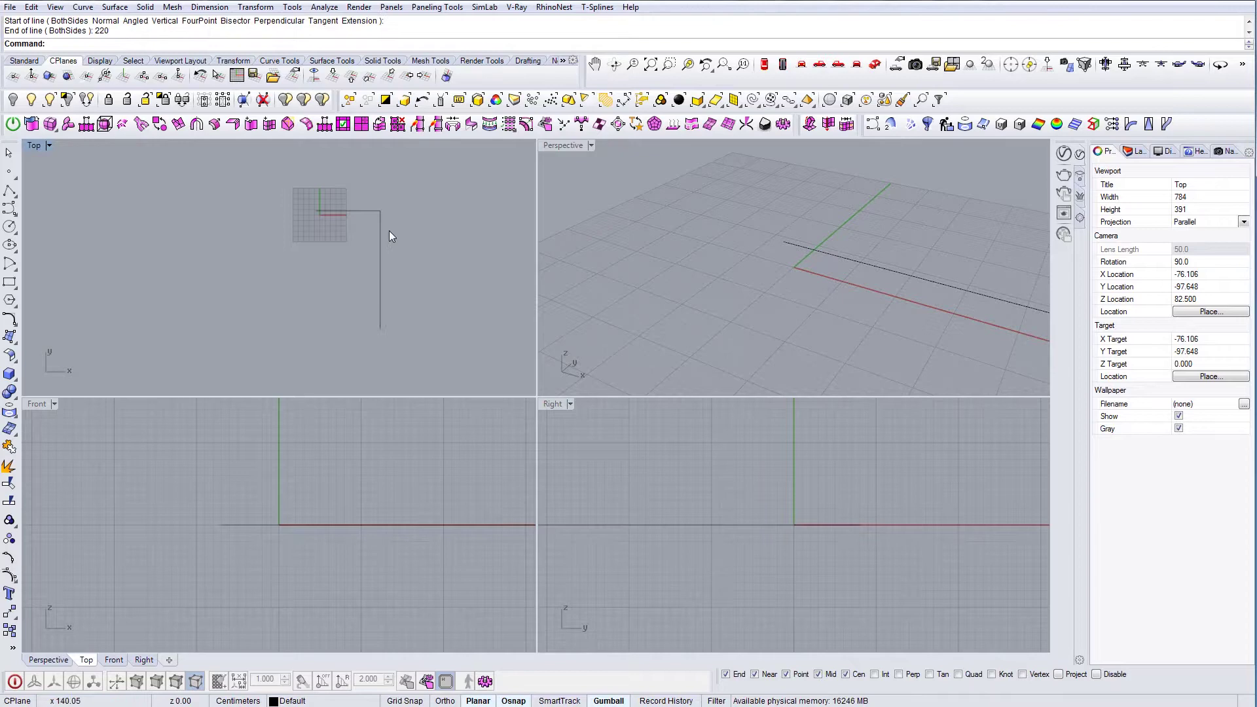
- Draw a 120 by 220 cm rectangle between the free ends of the two guide lines, and delete both guide lines
type("C")
key("Return")
type("rec")
key("Return")
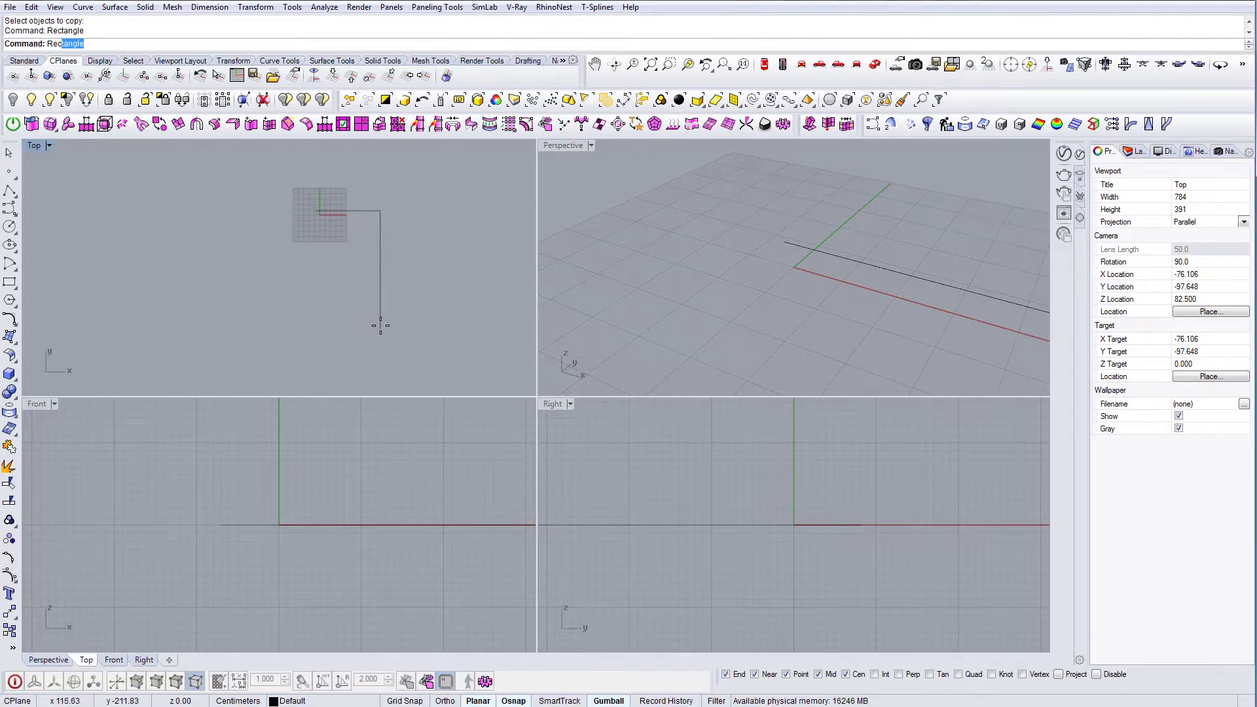
left_click(380, 329)
left_click(316, 211)
left_click_drag(386, 230, 413, 348)
key("Delete")
key("Delete")
- Move the rectangle along the X axis in the Top view until it sits clear of the grid
left_click_drag(405, 302, 357, 284)
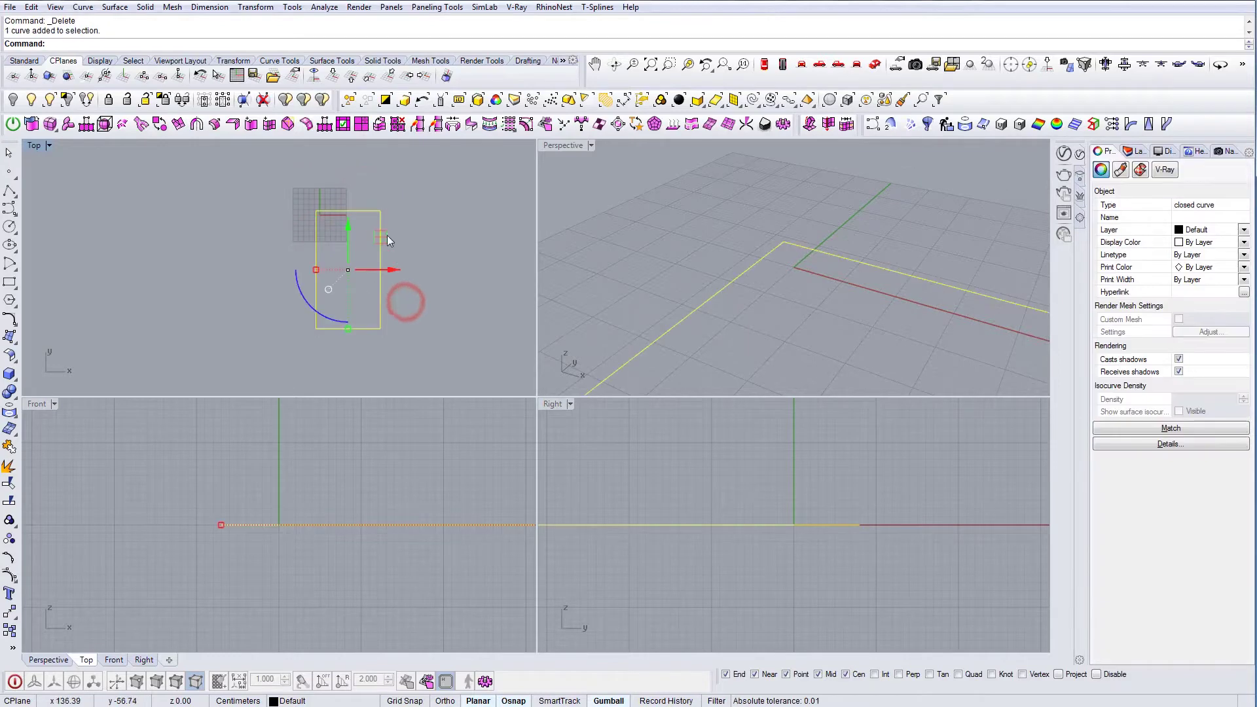
left_click_drag(381, 238, 440, 224)
key("Escape")
right_click_drag(500, 171, 439, 176)
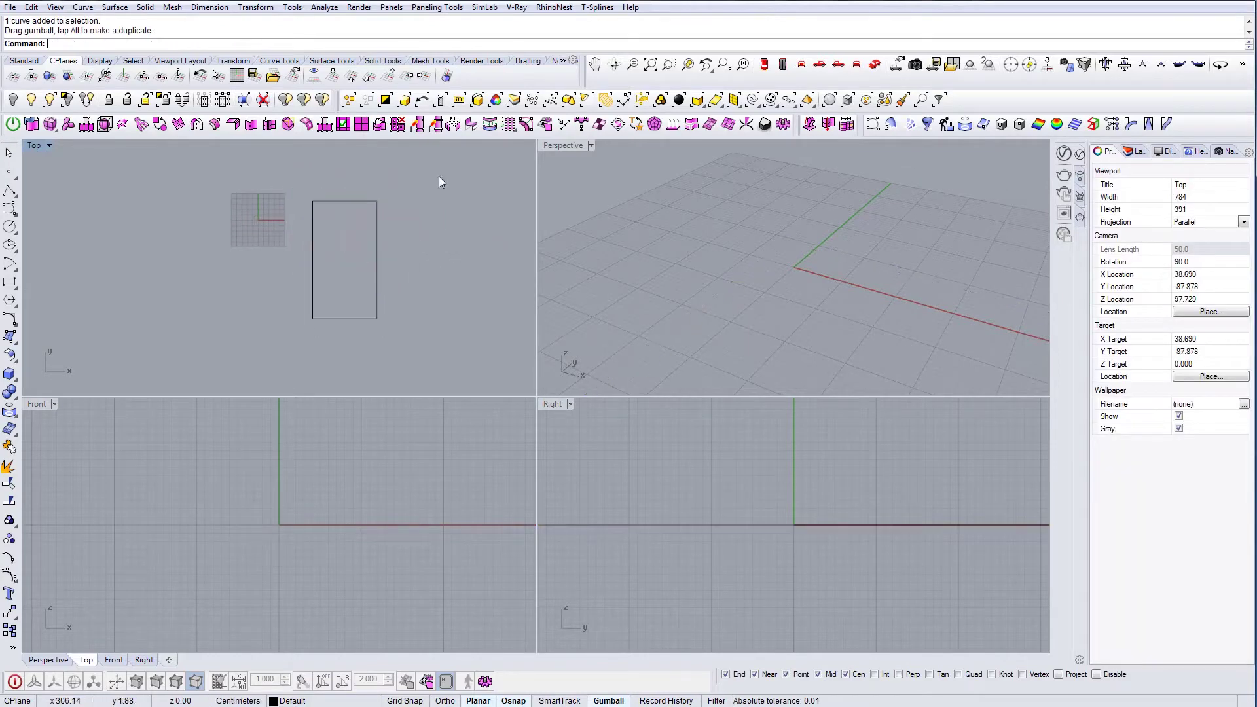
left_click(376, 262)
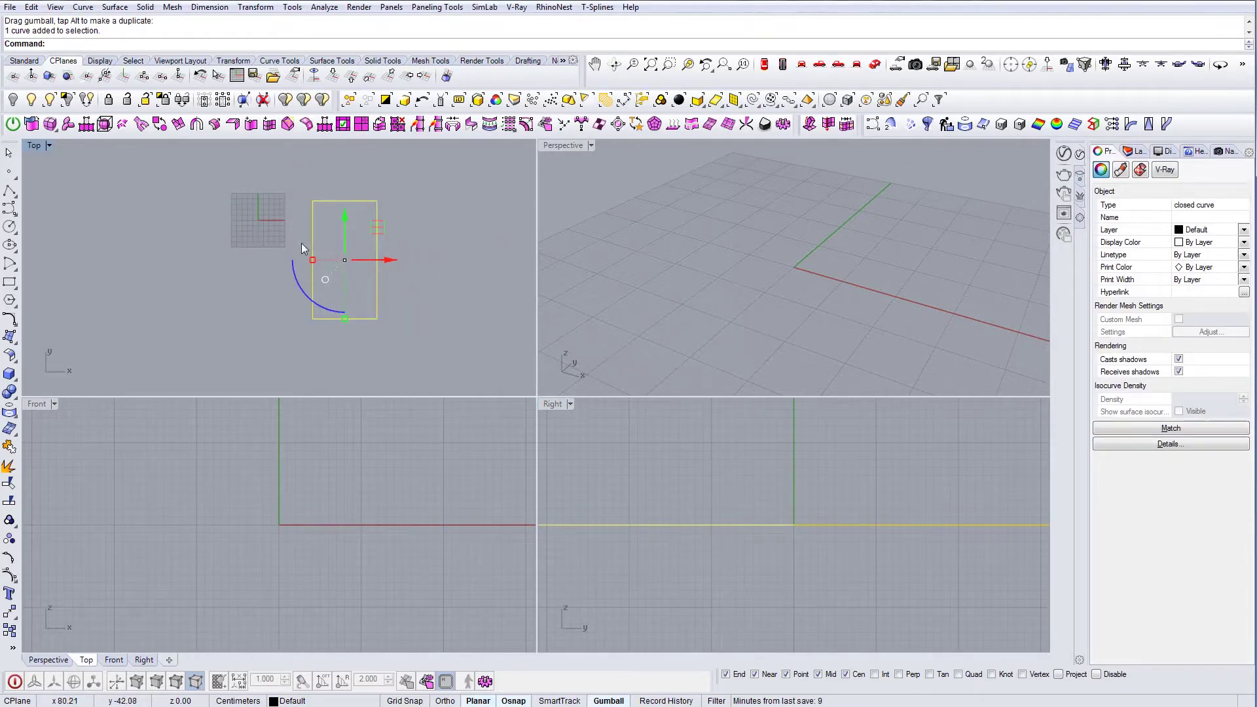
right_click_drag(301, 242, 331, 230)
key("Escape")
- Turn off the Cen snap and draw a horizontal line about 220 cm long across the rectangle near its lower end
type("l")
key("Return")
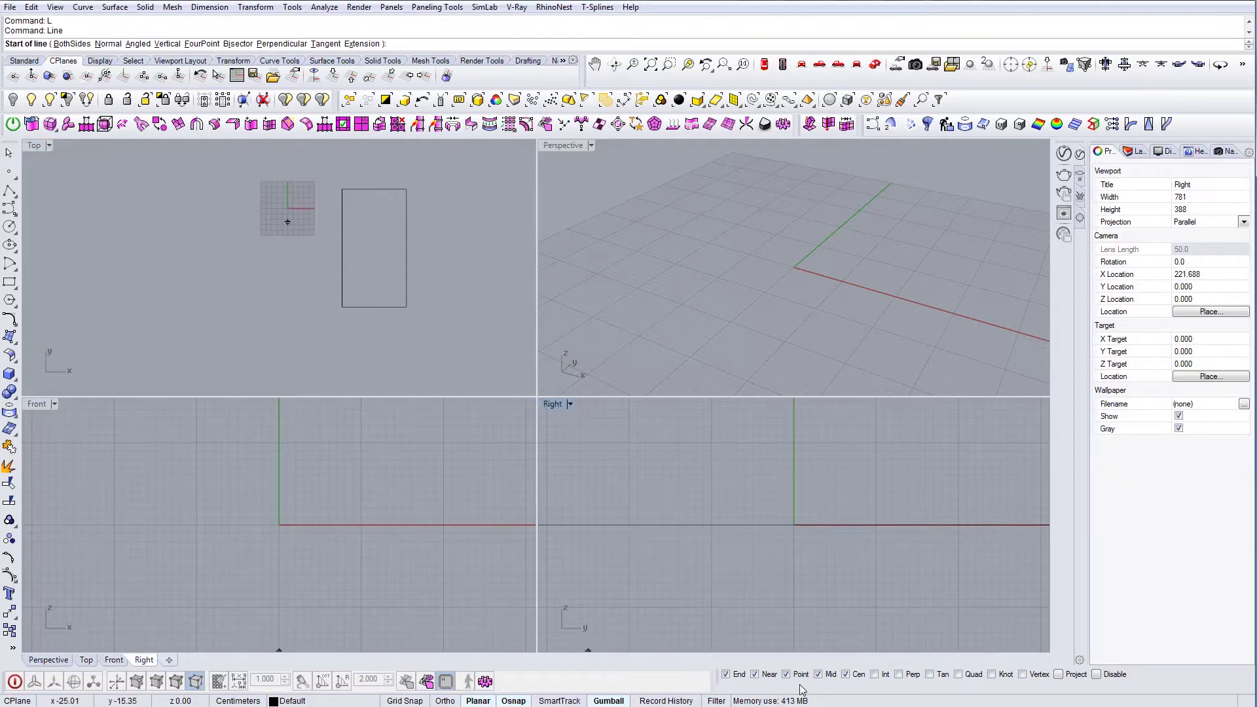
left_click(846, 675)
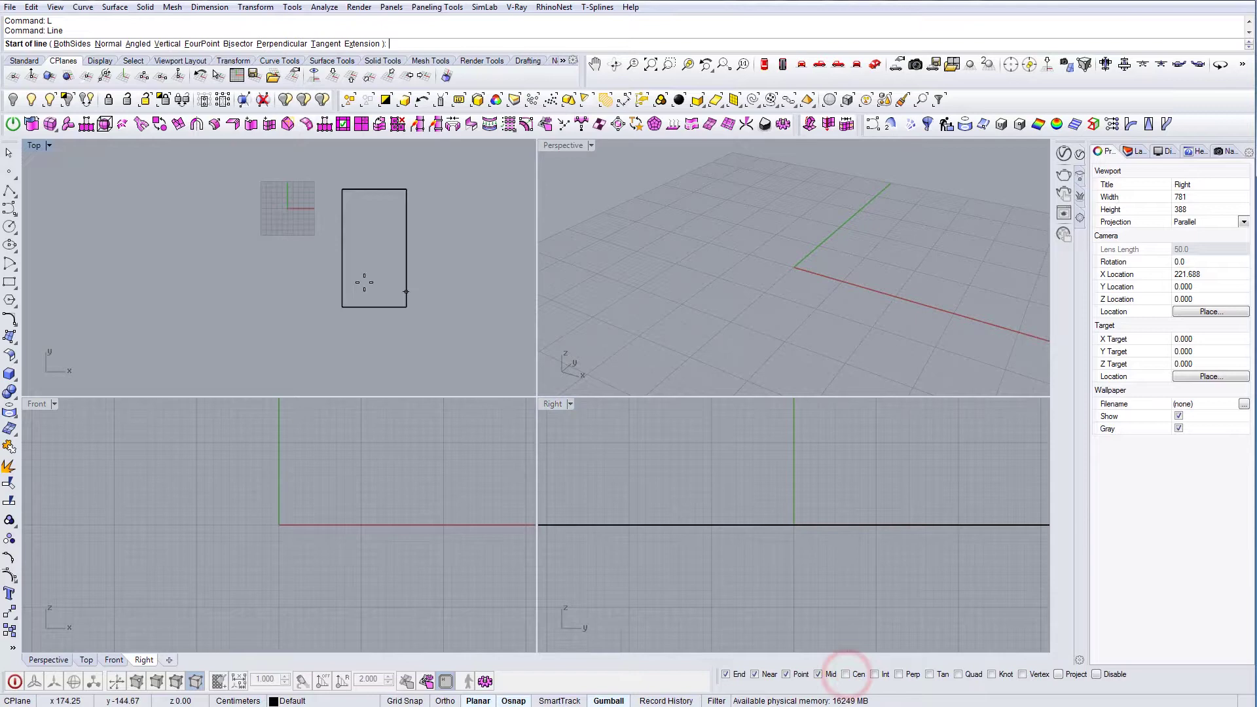
scroll(337, 279, "up", 1)
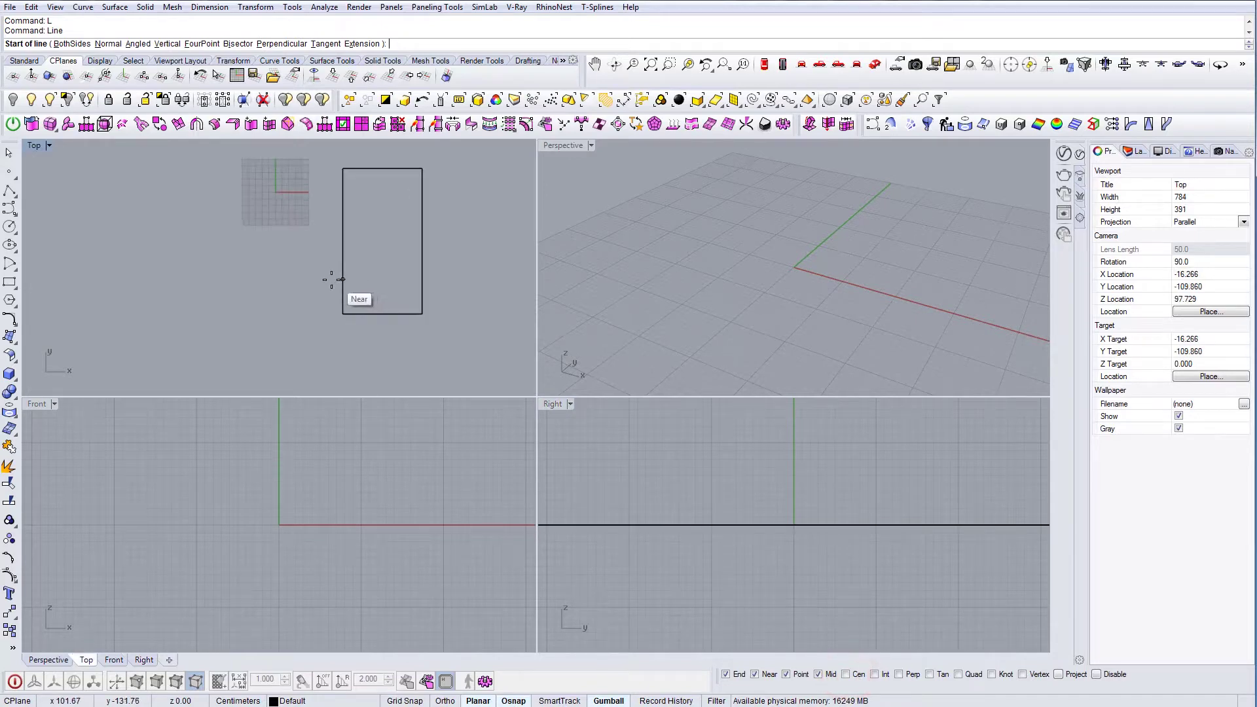
left_click(323, 282)
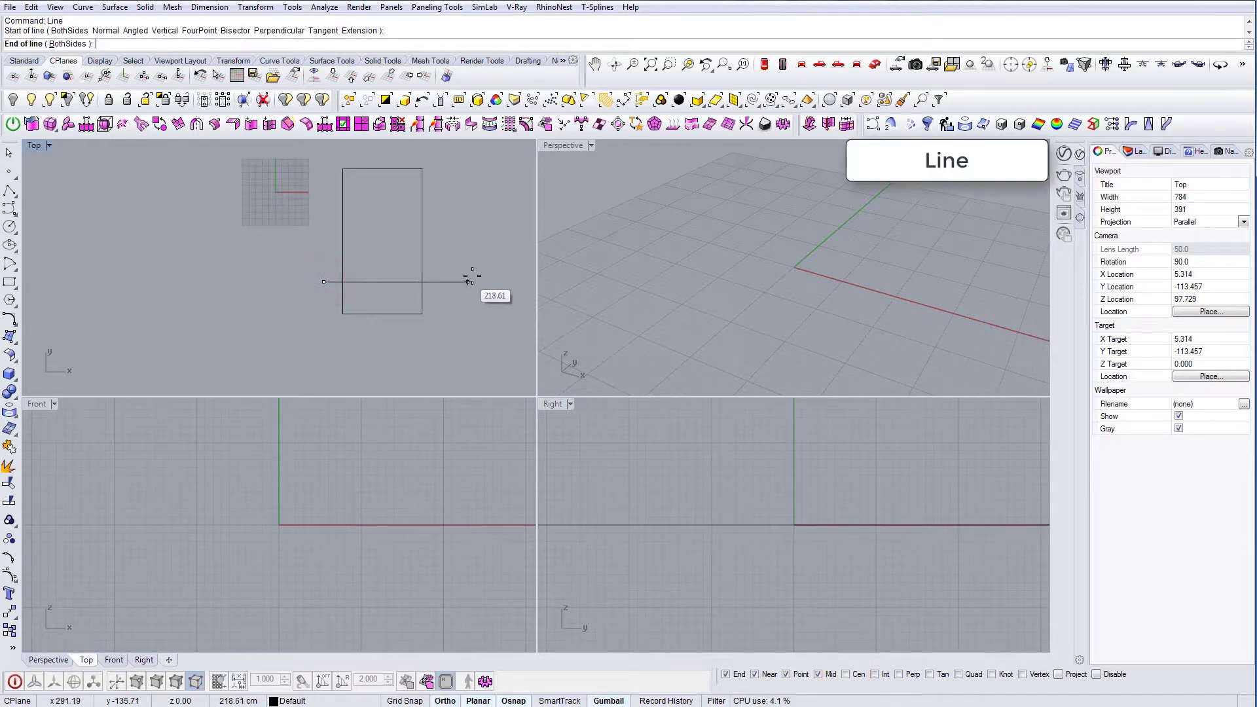
left_click(473, 275, "shift")
right_click_drag(460, 254, 465, 273)
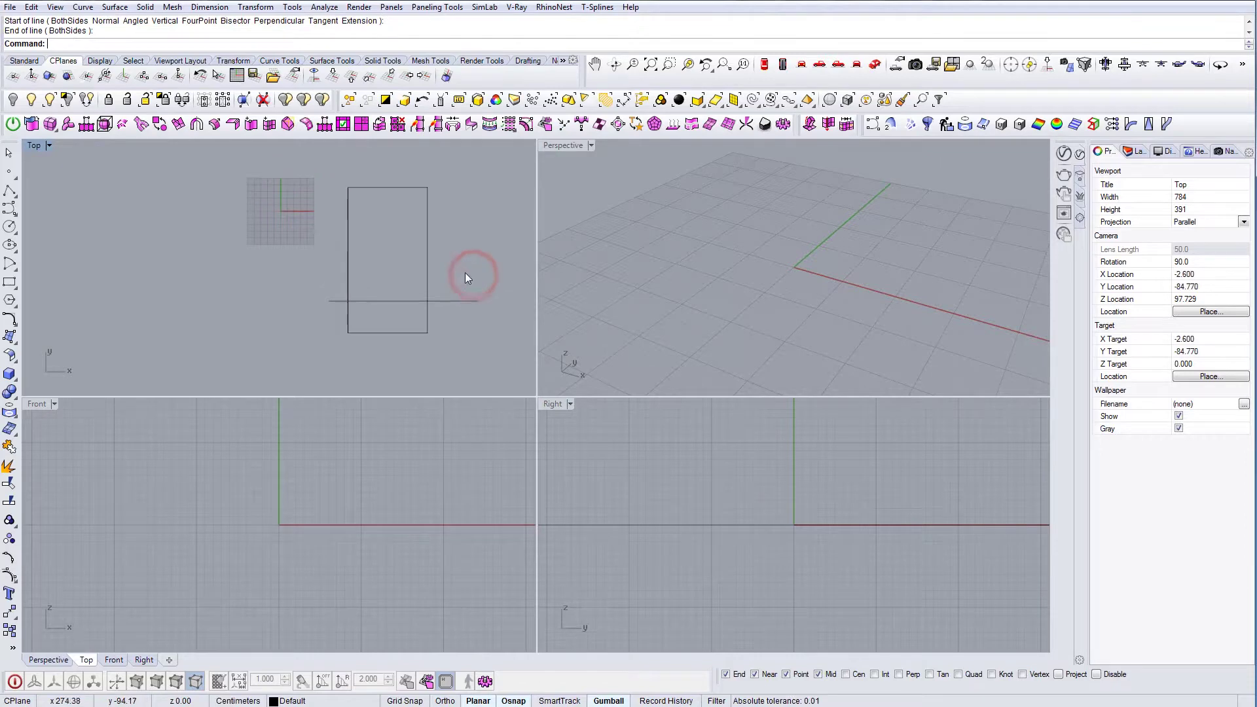
- Trim away both ends of the horizontal line that extend outside the rectangle
left_click_drag(464, 272, 454, 302)
key("Escape")
type("Trim")
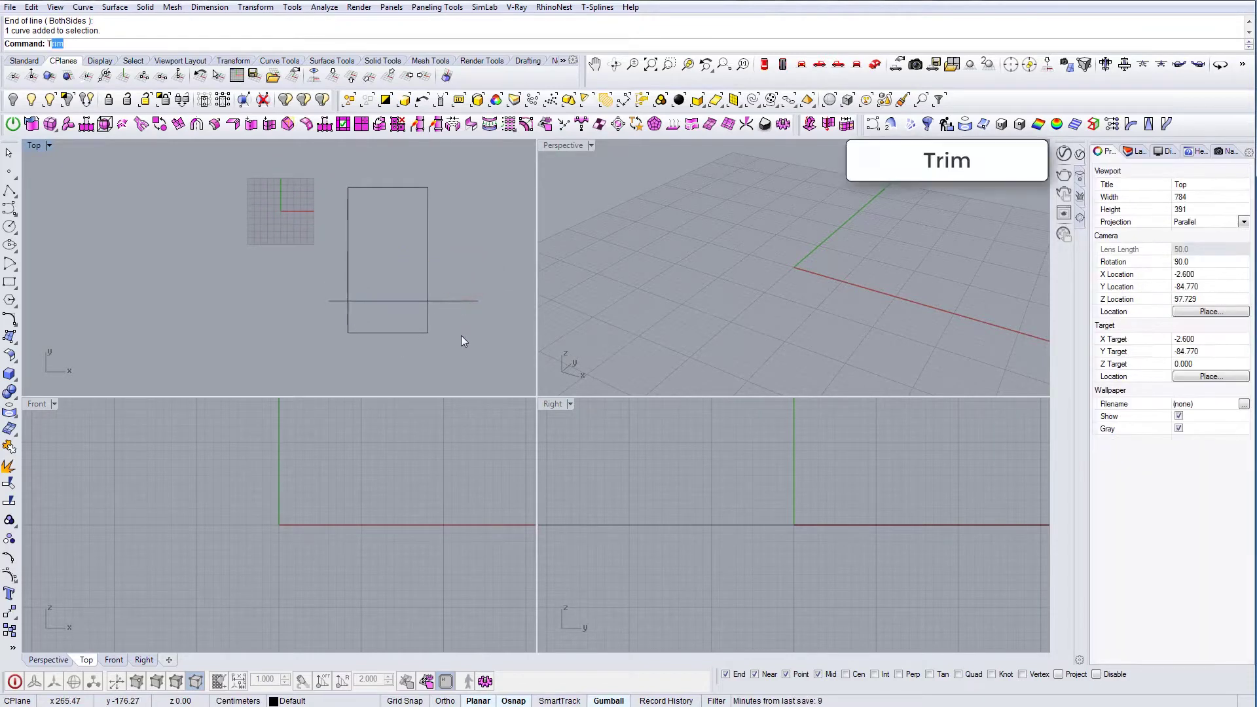
key("Return")
key("ctrl+a")
right_click(449, 343)
left_click(338, 325)
left_click(449, 298)
key("Return")
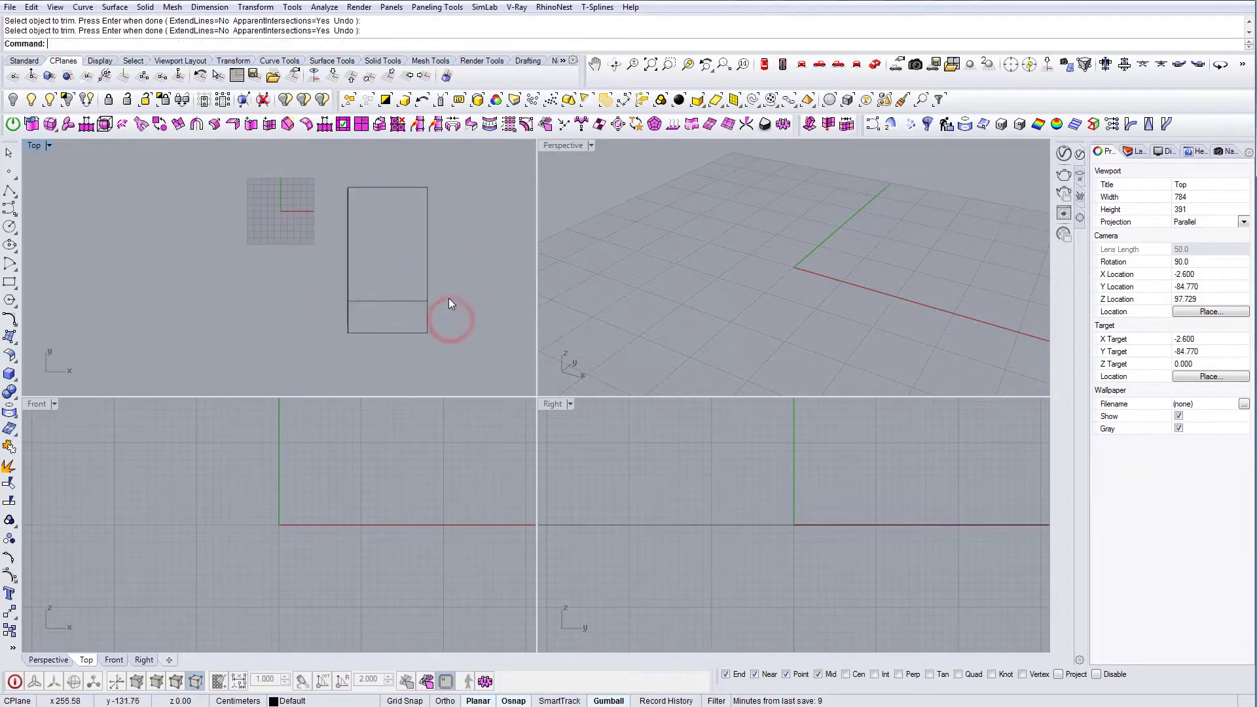
- Draw two diagonal lines from the rectangle's lower corners to the midpoint of the cross line
type("l")
key("Return")
key("Escape")
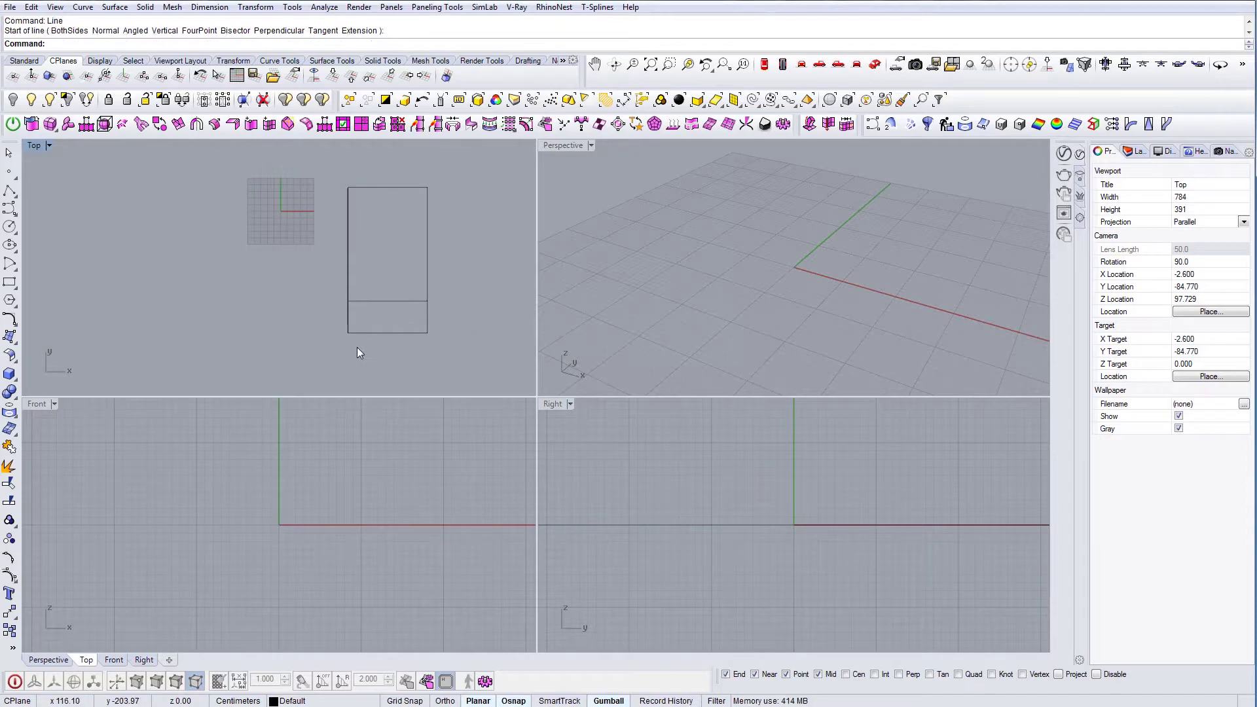
key("Return")
left_click(348, 333)
left_click(386, 302)
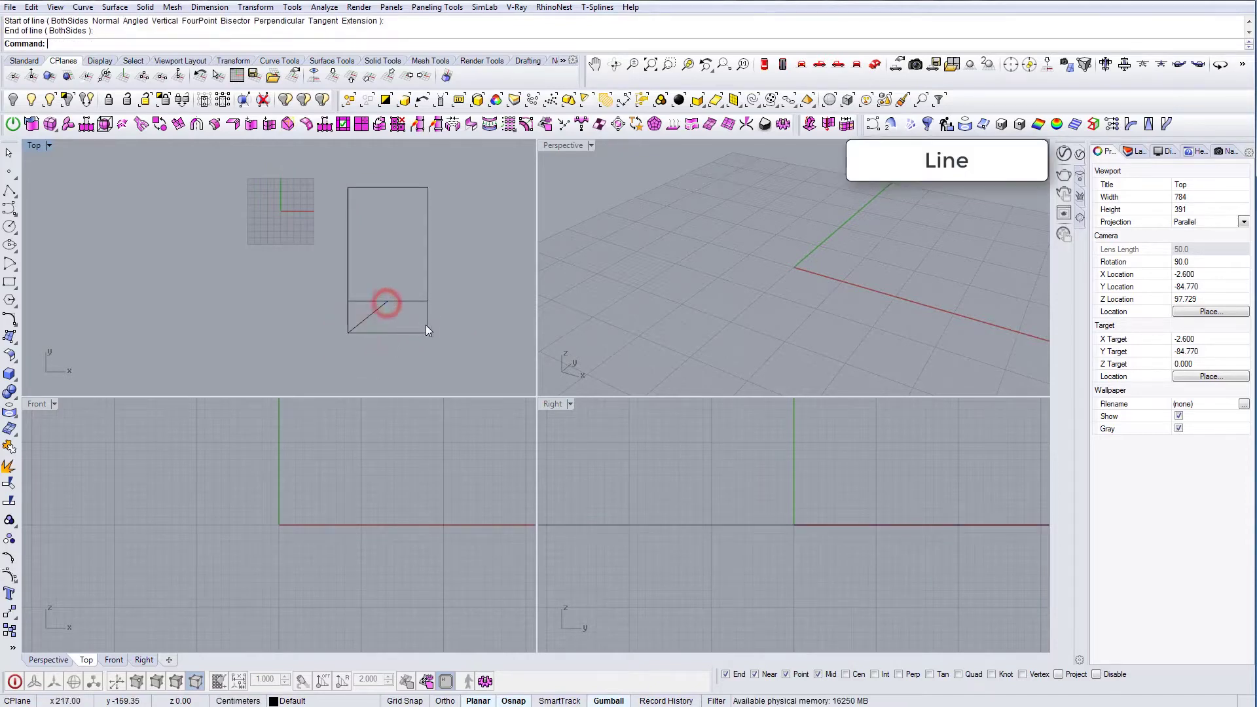
key("Return")
left_click(427, 333)
left_click(386, 303)
scroll(480, 344, "down", 1)
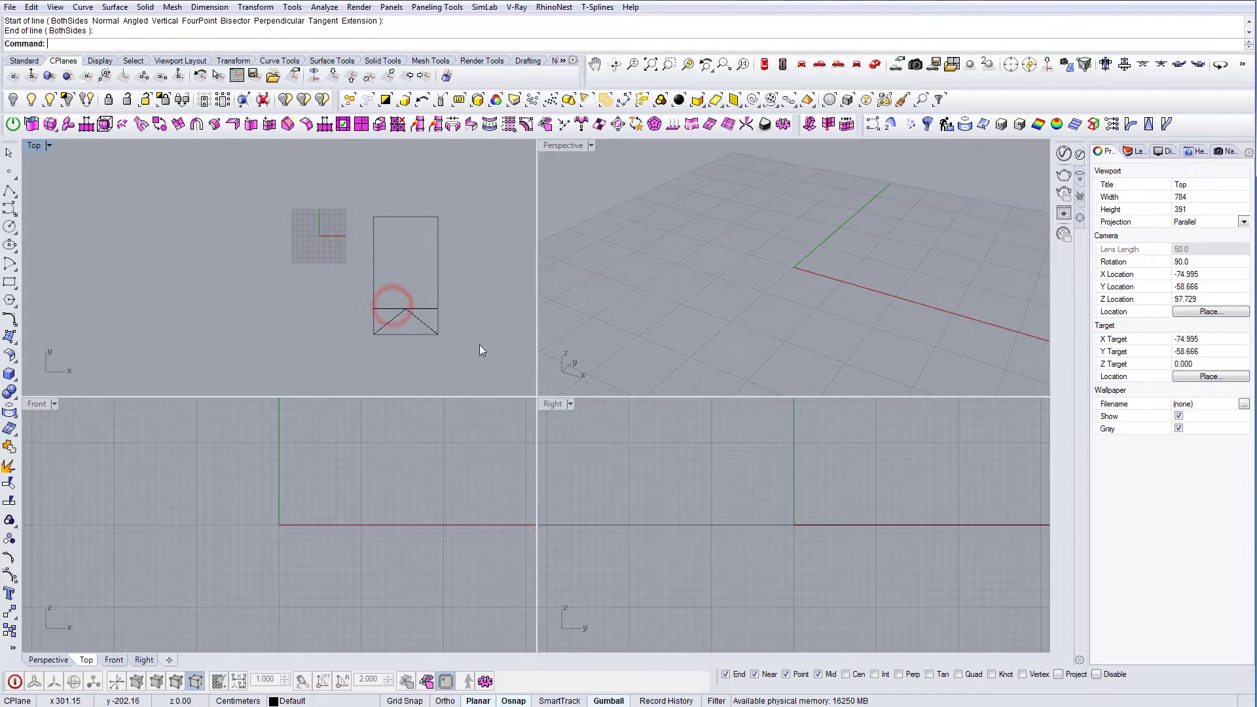
- Delete the cross line and join the two diagonals into one V-shaped curve
scroll(422, 313, "up", 3)
left_click_drag(433, 314, 388, 309)
key("Delete")
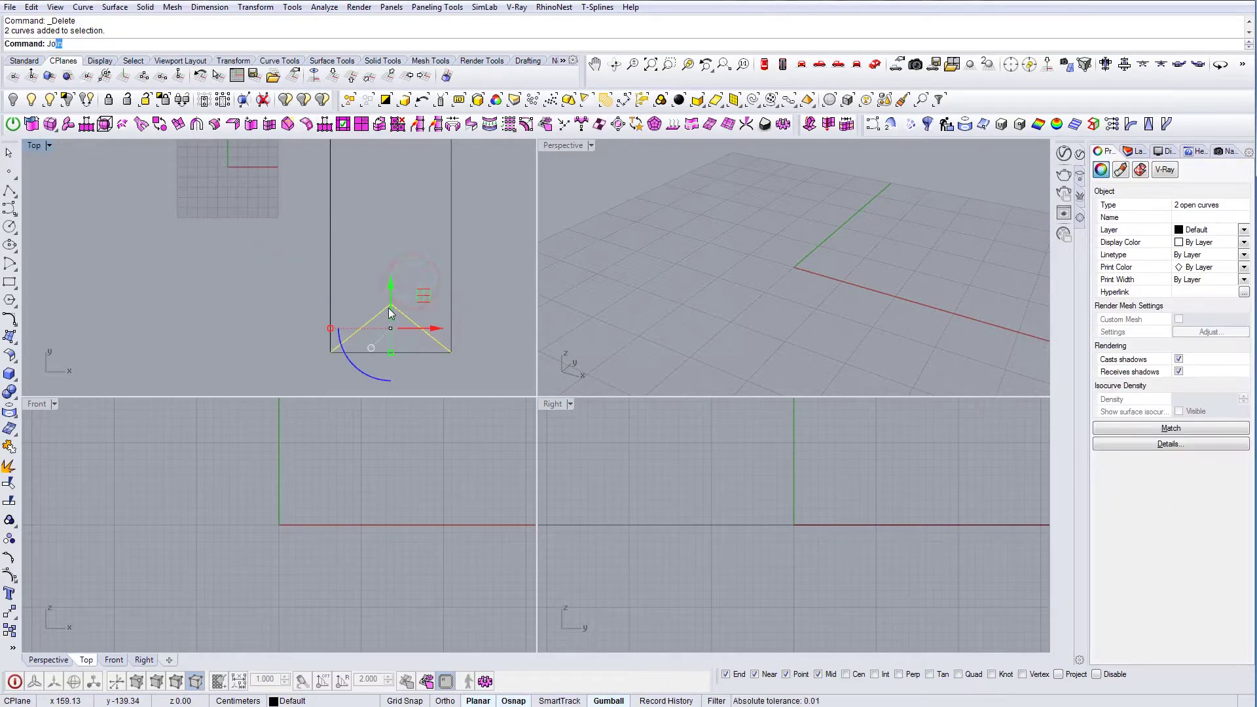
key("Return")
scroll(390, 312, "down", 3)
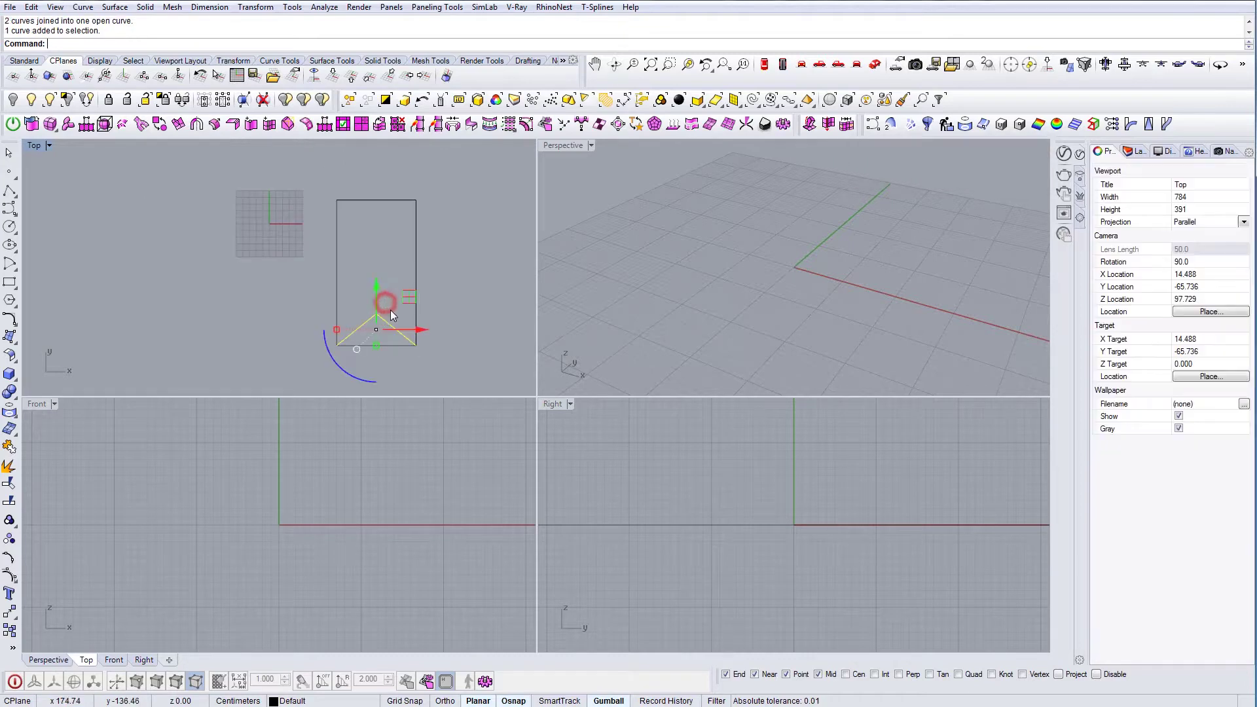
- Mirror a copy of the joined diagonals to the rectangle's upper end, using a horizontal axis through its side midpoint
right_click_drag(390, 298, 384, 317)
type("Mirror")
key("Return")
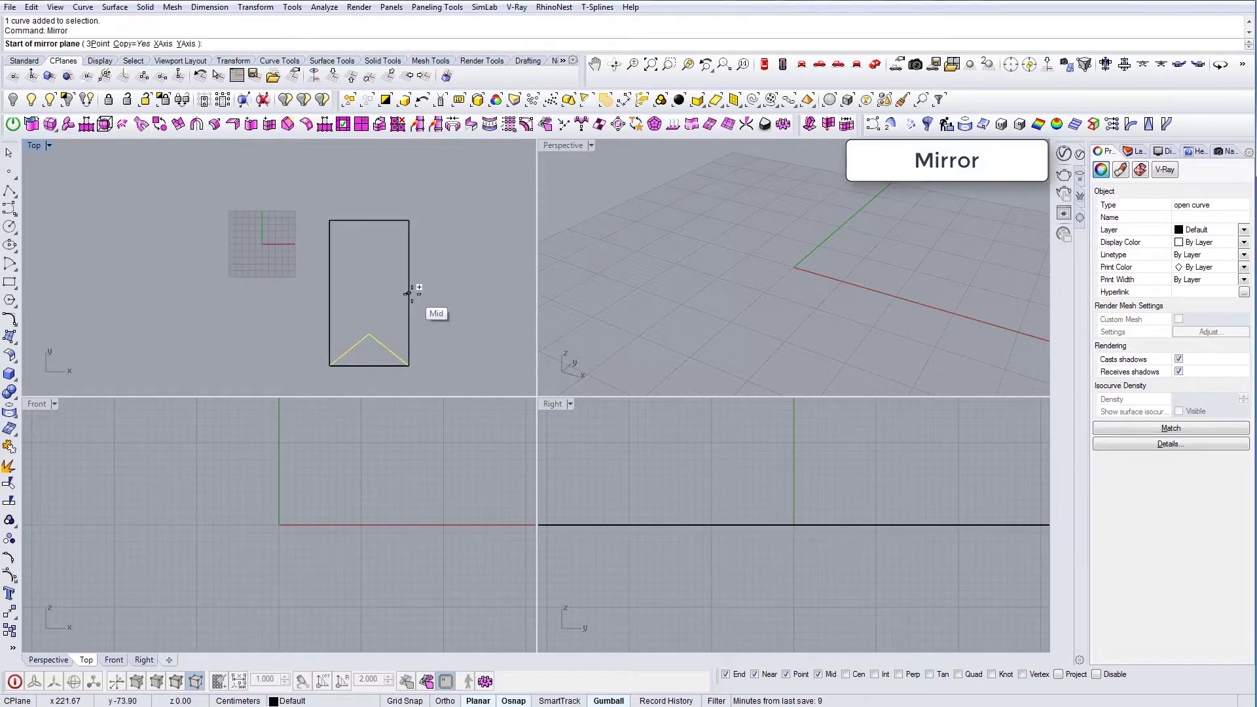
left_click(409, 293)
left_click(448, 294)
right_click_drag(449, 303, 409, 303)
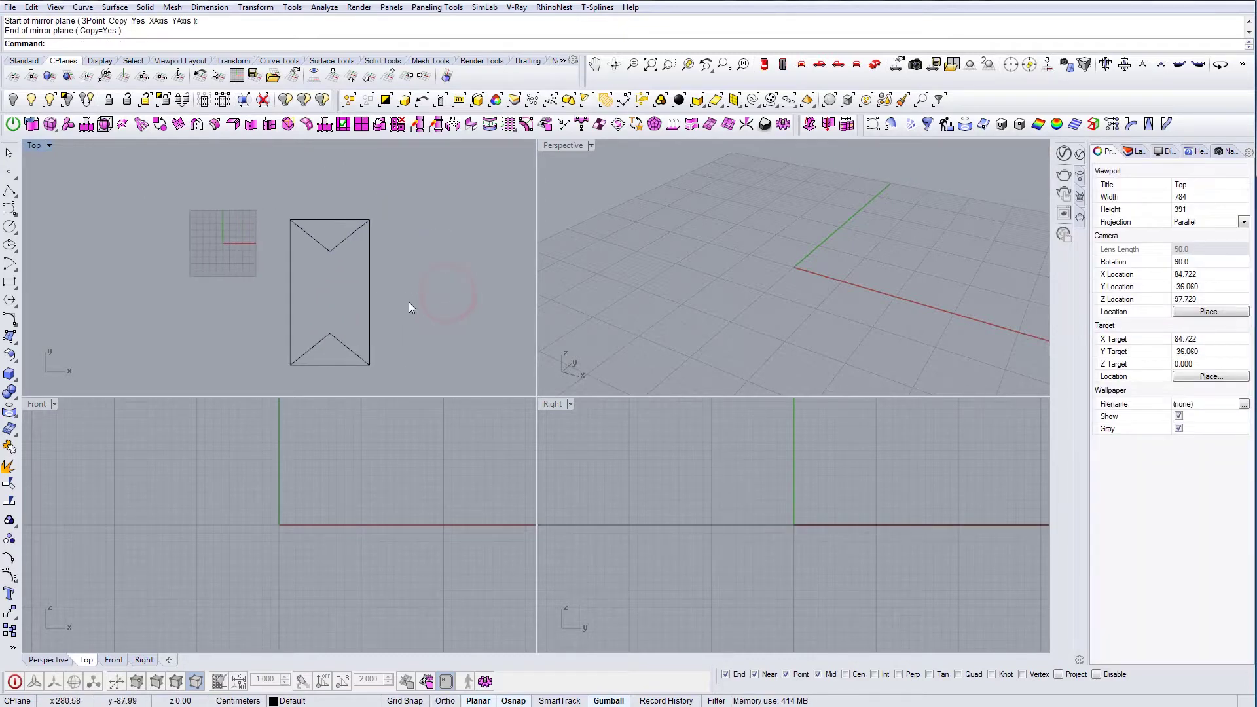
- Draw a line connecting the apexes of the lower and upper V-shaped curves
type("line")
key("Return")
left_click(336, 329)
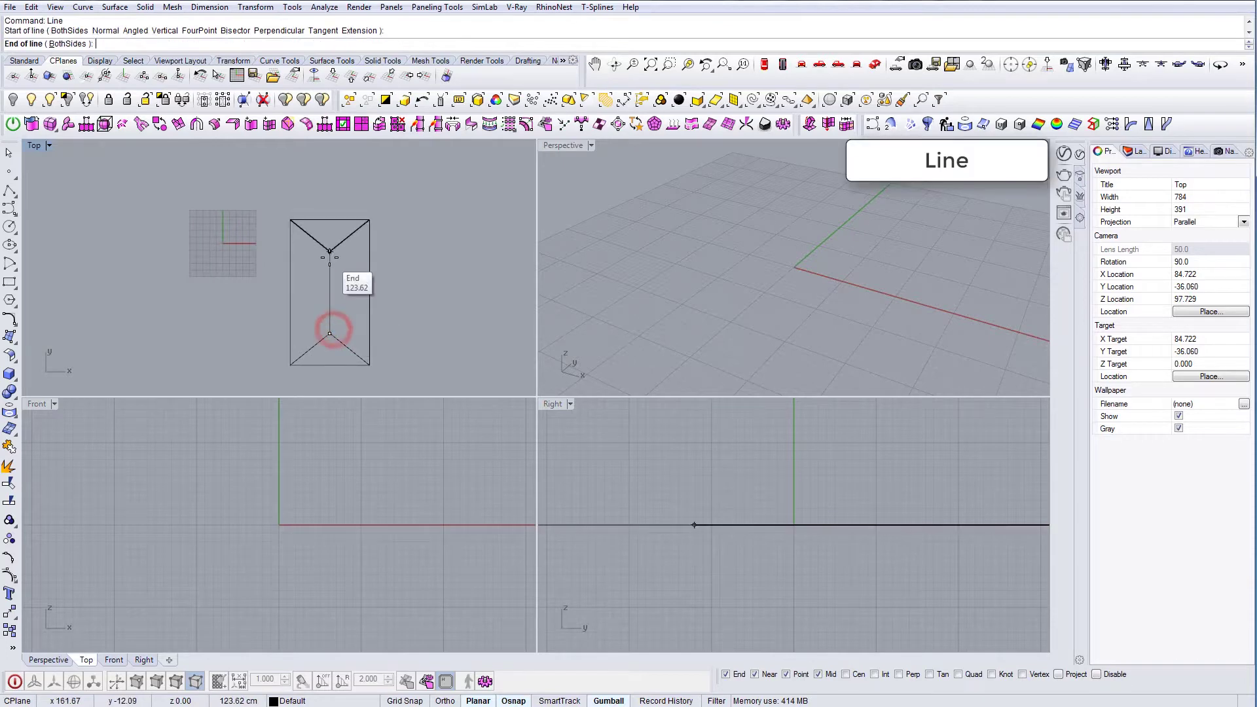
left_click(330, 256)
- Move the two V-shaped curves and their connecting line vertically down, well below the rectangle, in the Perspective view
left_click_drag(332, 351, 319, 241)
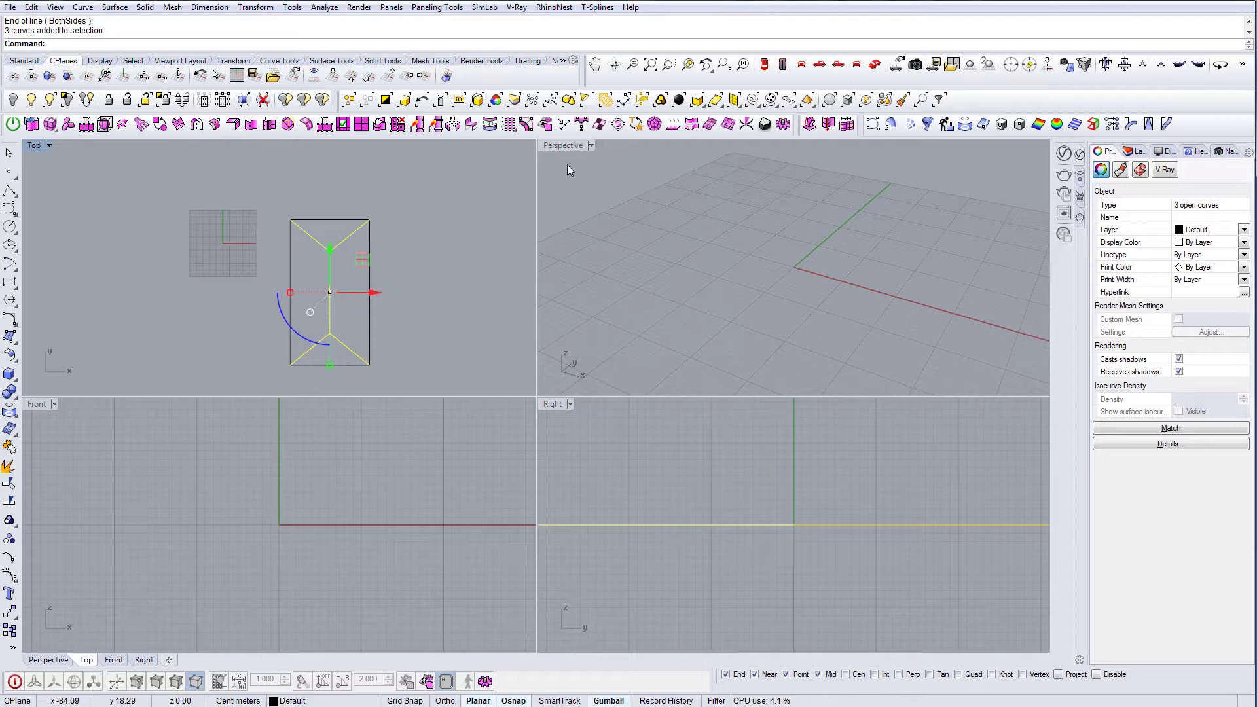
double_click(563, 146)
scroll(553, 297, "down", 15)
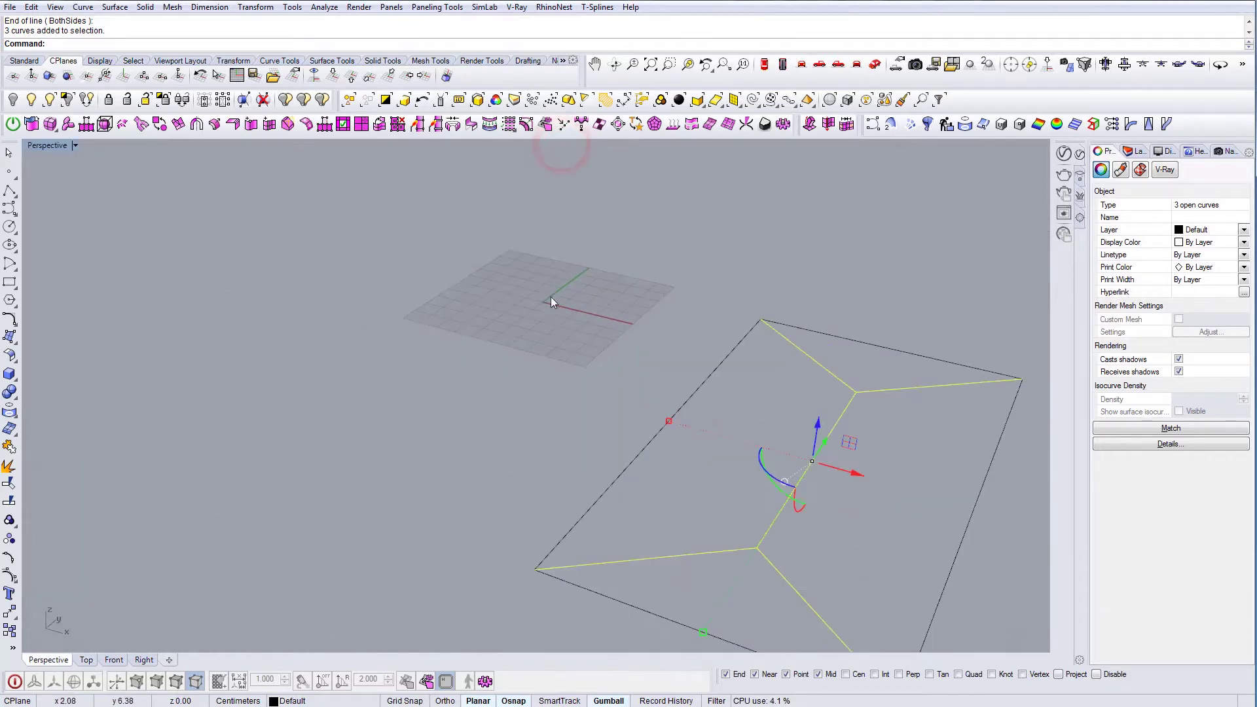
right_click_drag(665, 382, 627, 342, "shift")
scroll(618, 307, "up", 6)
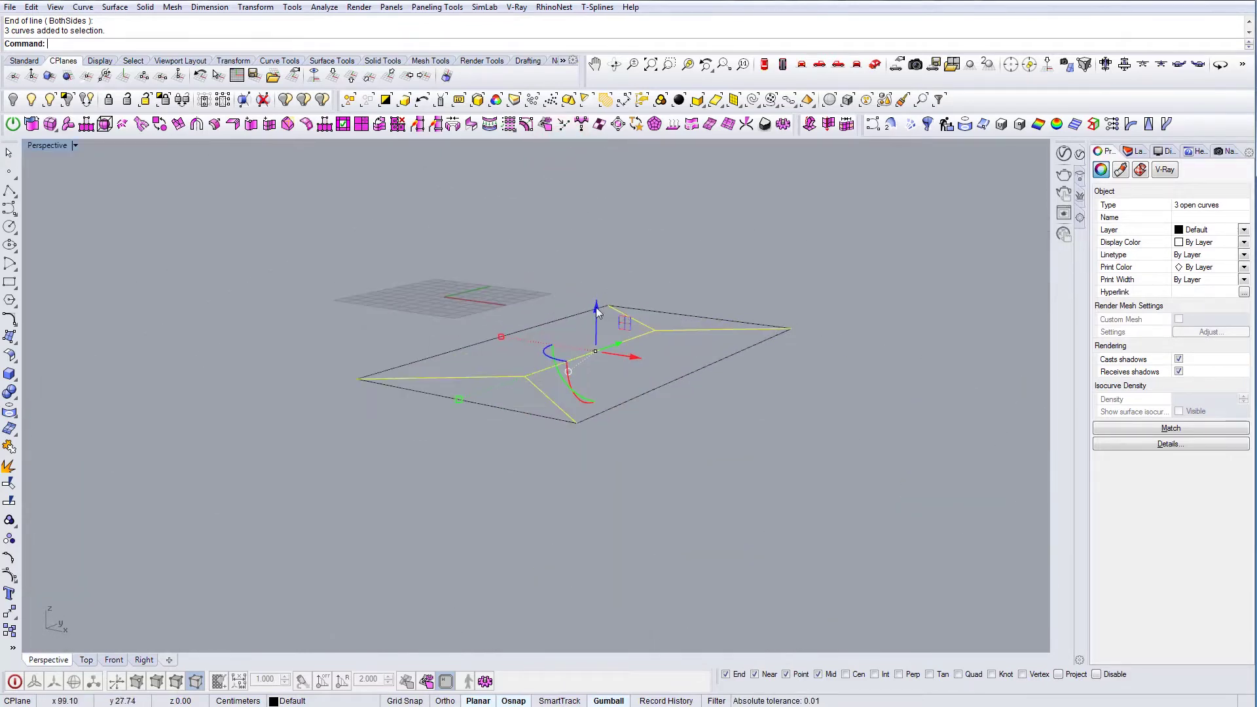
left_click_drag(597, 308, 592, 437)
left_click(665, 392)
right_click_drag(665, 393, 688, 336)
- Try extruding the tabletop rectangle 3 cm downward
left_click(691, 347)
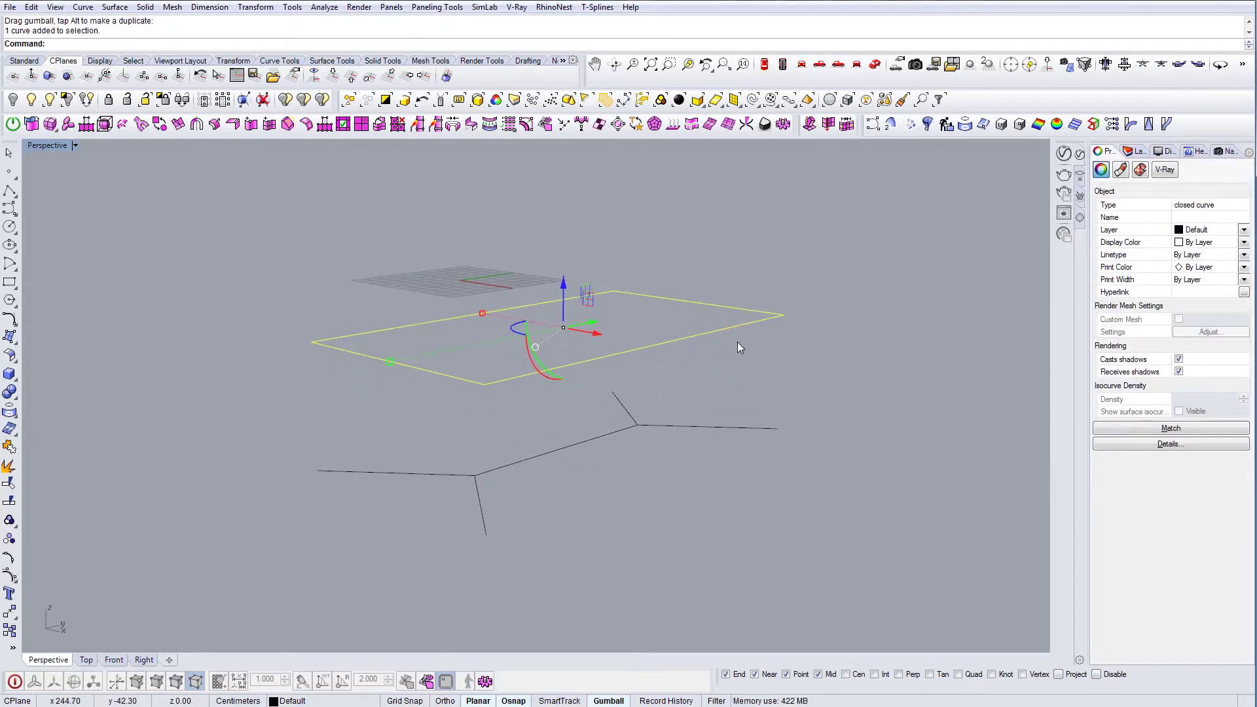
type("EC")
key("Return")
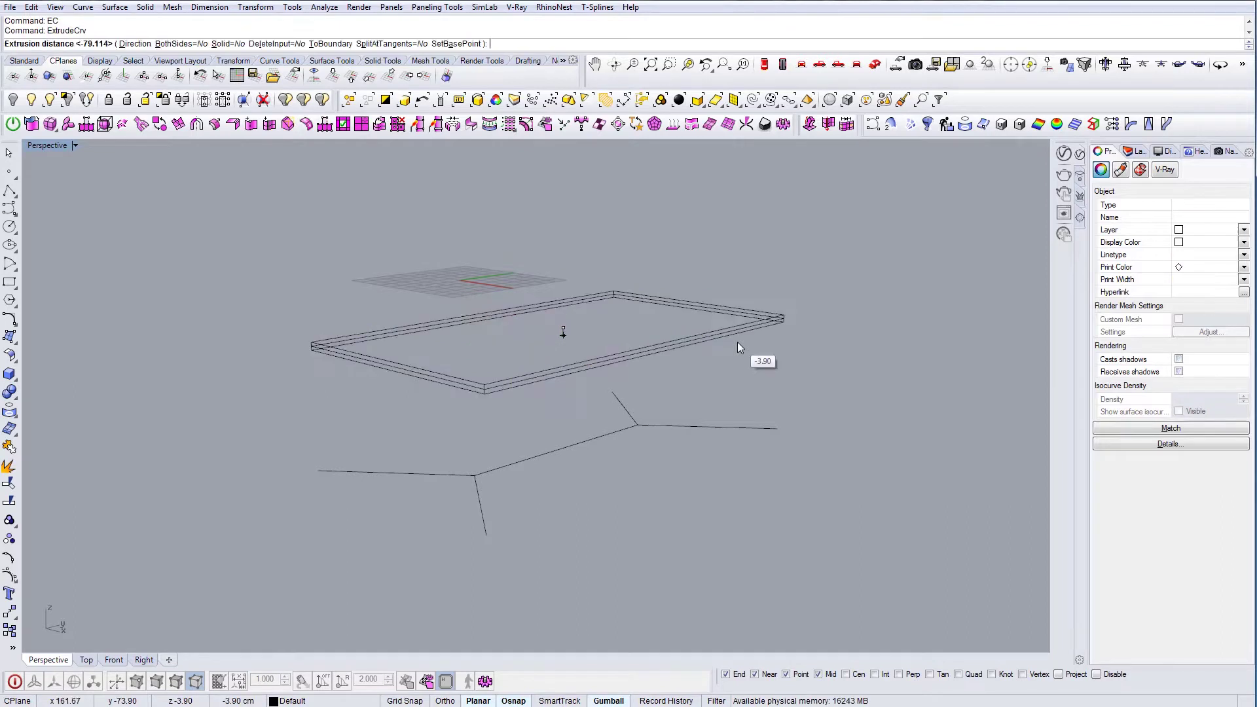
type("-")
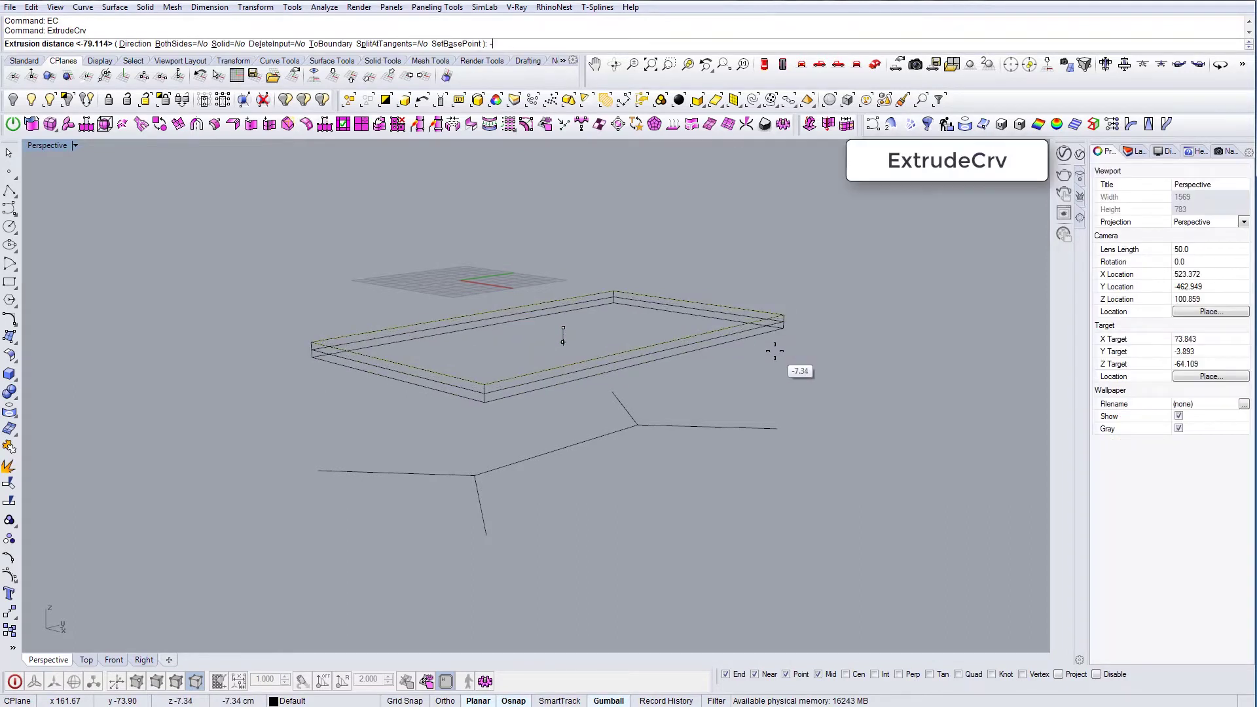
type("3")
key("Return")
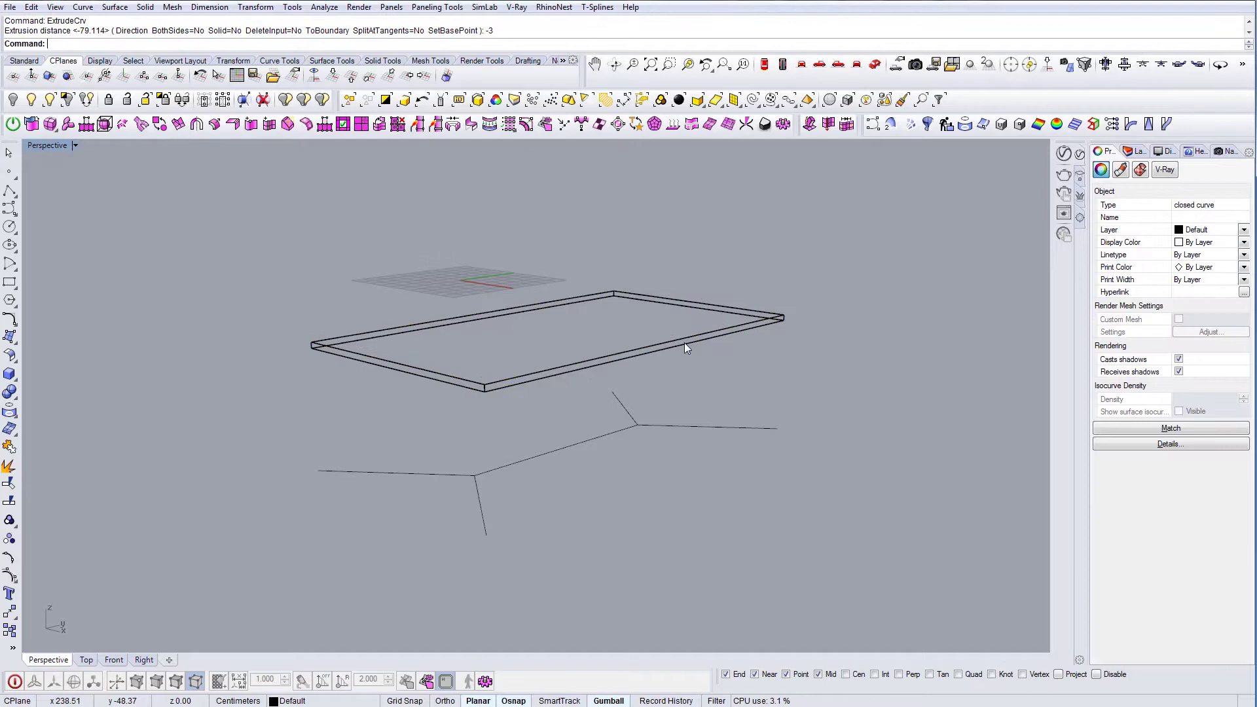
left_click(674, 346)
key("ctrl+z")
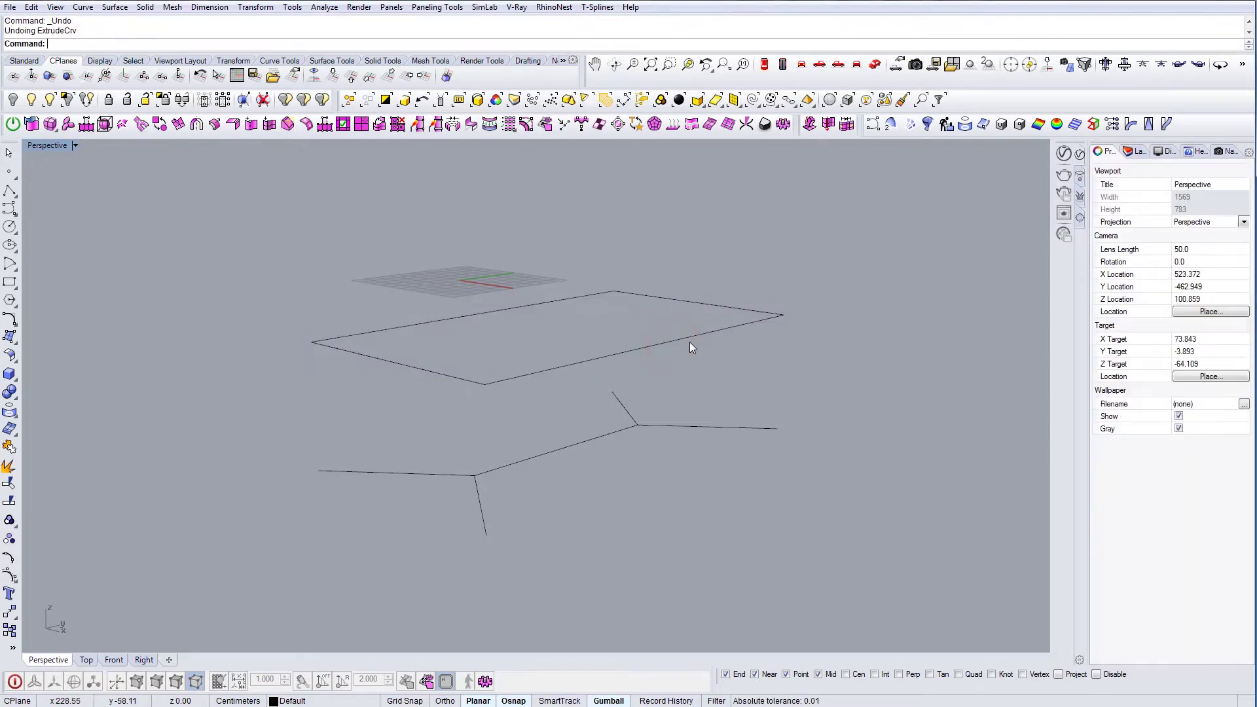
- Extrude the tabletop rectangle 5 cm downward with a distance of -5
left_click(691, 345)
type("EC")
key("Return")
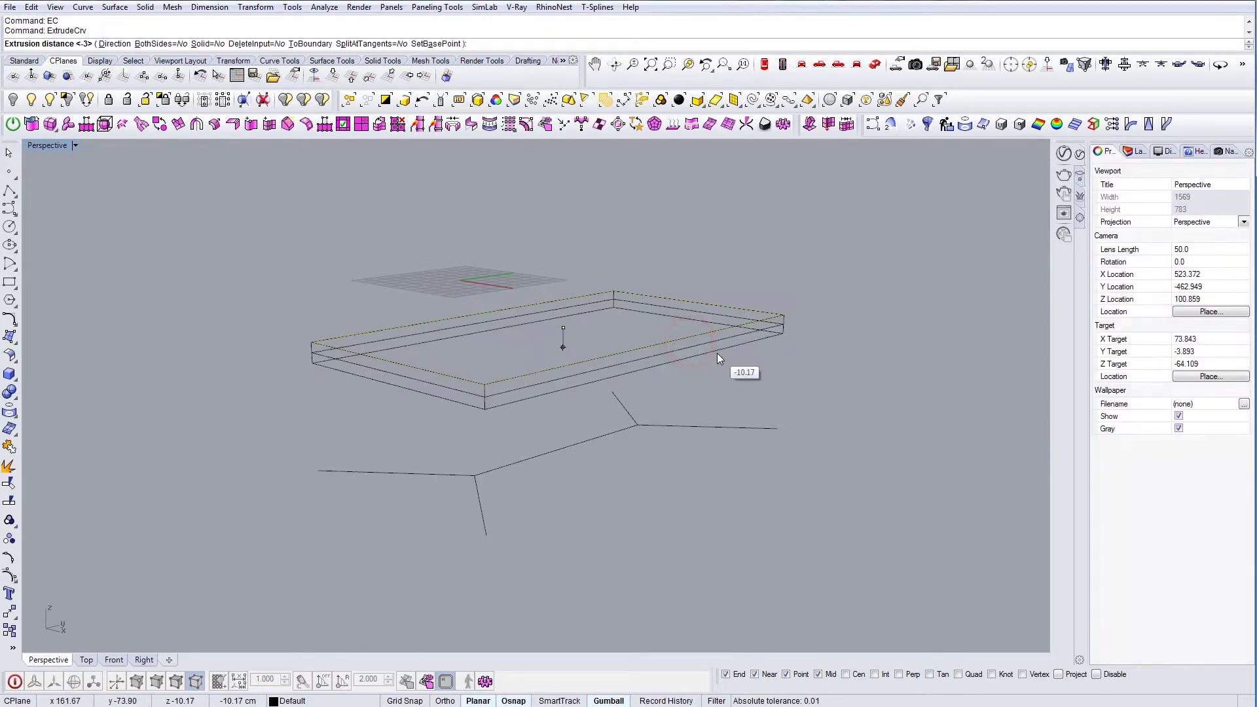
type("-5")
key("Return")
key("Escape")
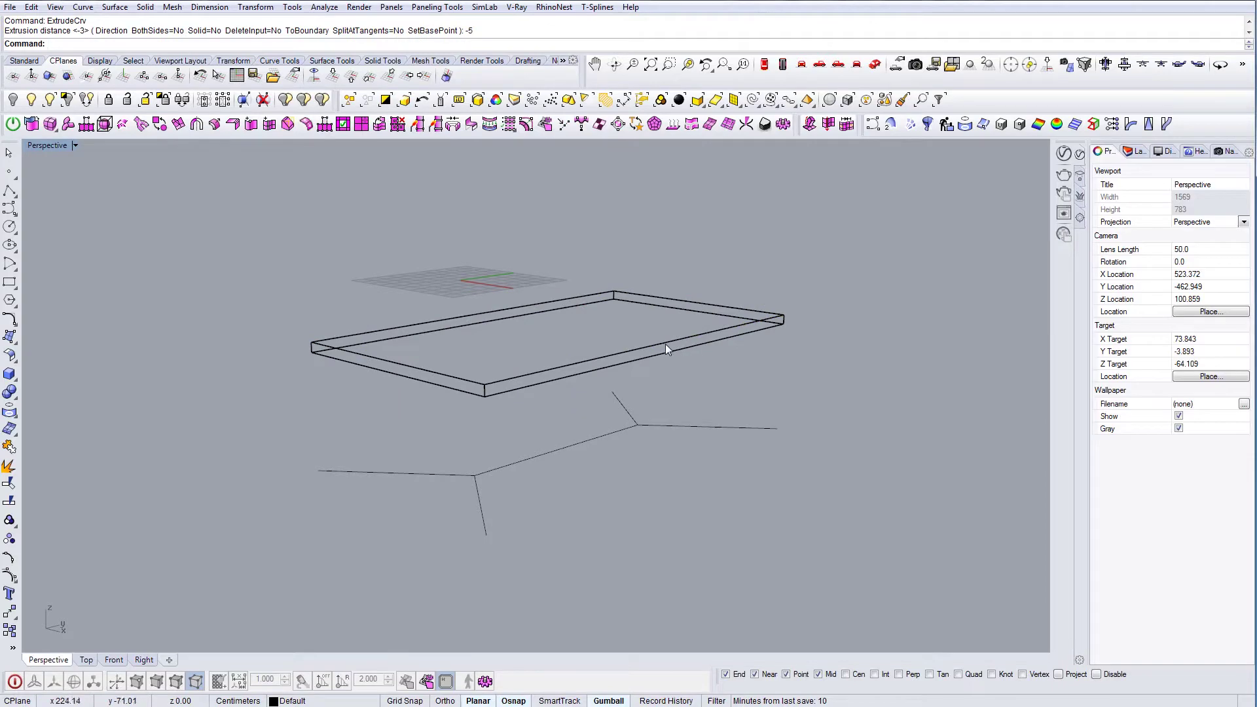
- Cap the extruded rectangle into a closed solid and set the Perspective view to Shaded display
left_click(665, 343)
left_click(651, 352)
type("Ca")
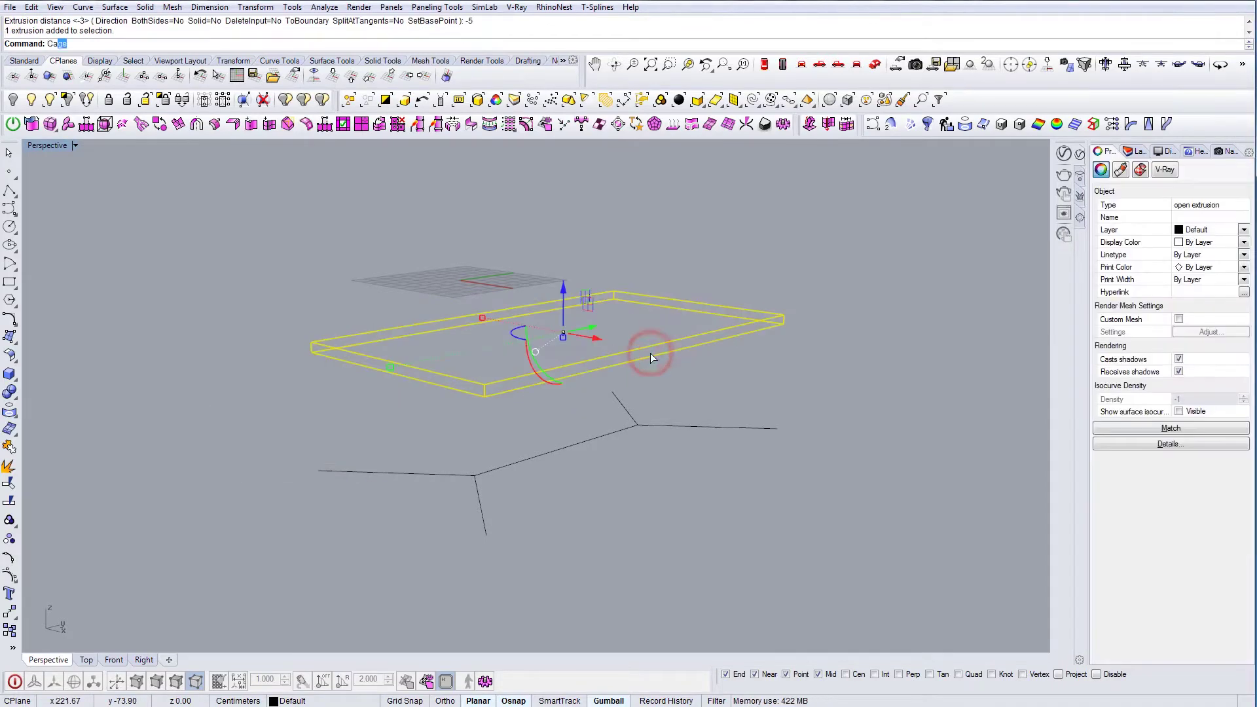
type("p")
key("Return")
key("ctrl+alt+s")
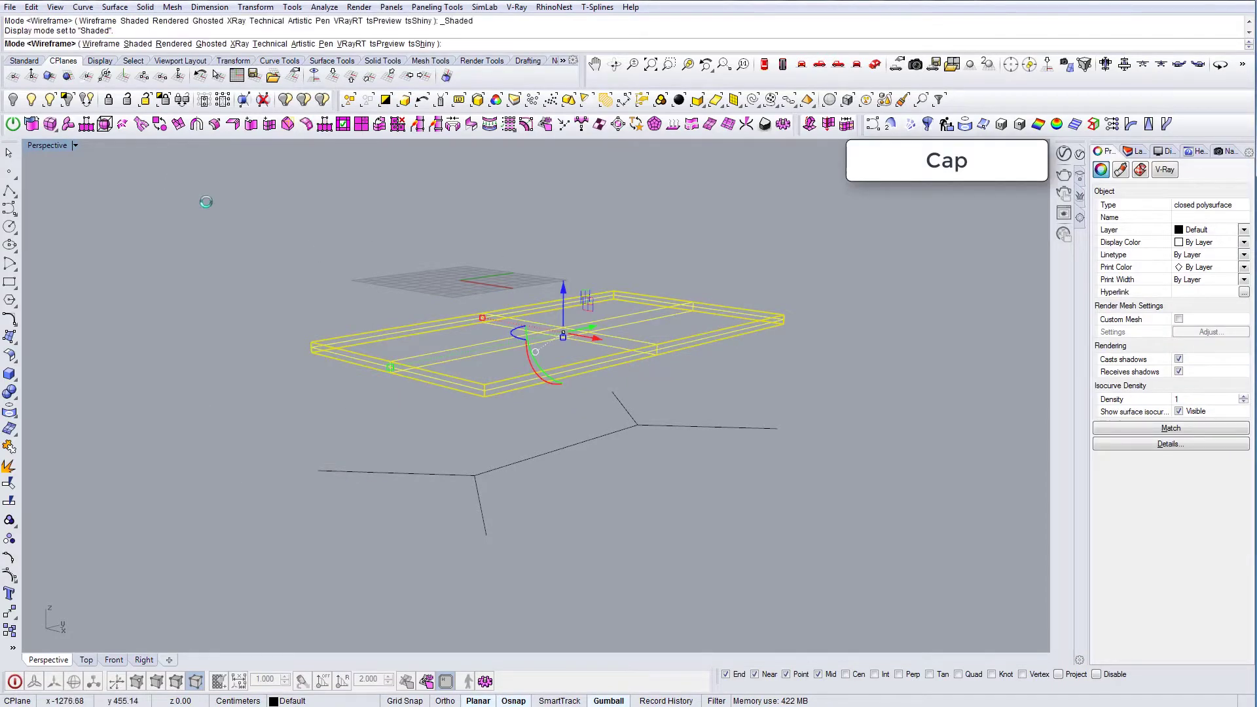
key("Escape")
- Draw a polyline segment between the two open ends of the near V-shaped curve to close it into a triangle
mouse_move(573, 342)
right_mouse_down()
mouse_move(559, 321)
mouse_move(507, 468)
mouse_move(485, 424)
mouse_move(493, 437)
right_mouse_up()
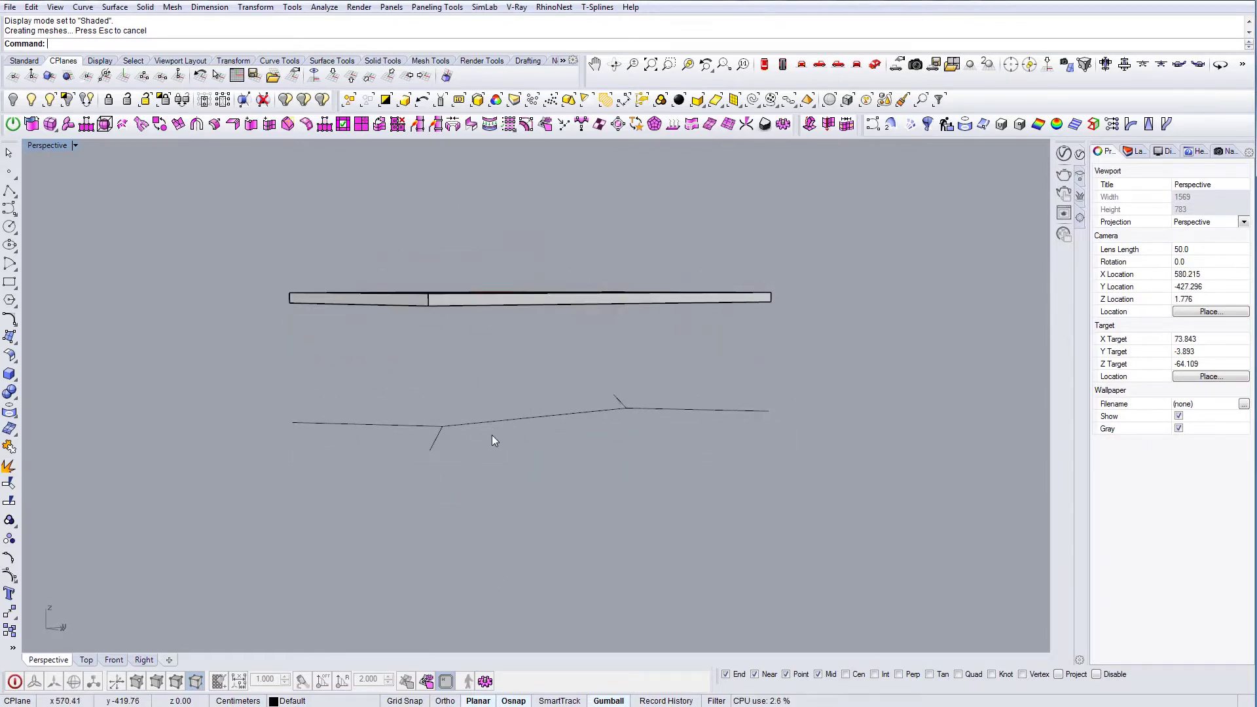
right_click_drag(524, 351, 585, 510)
right_click_drag(457, 502, 417, 491)
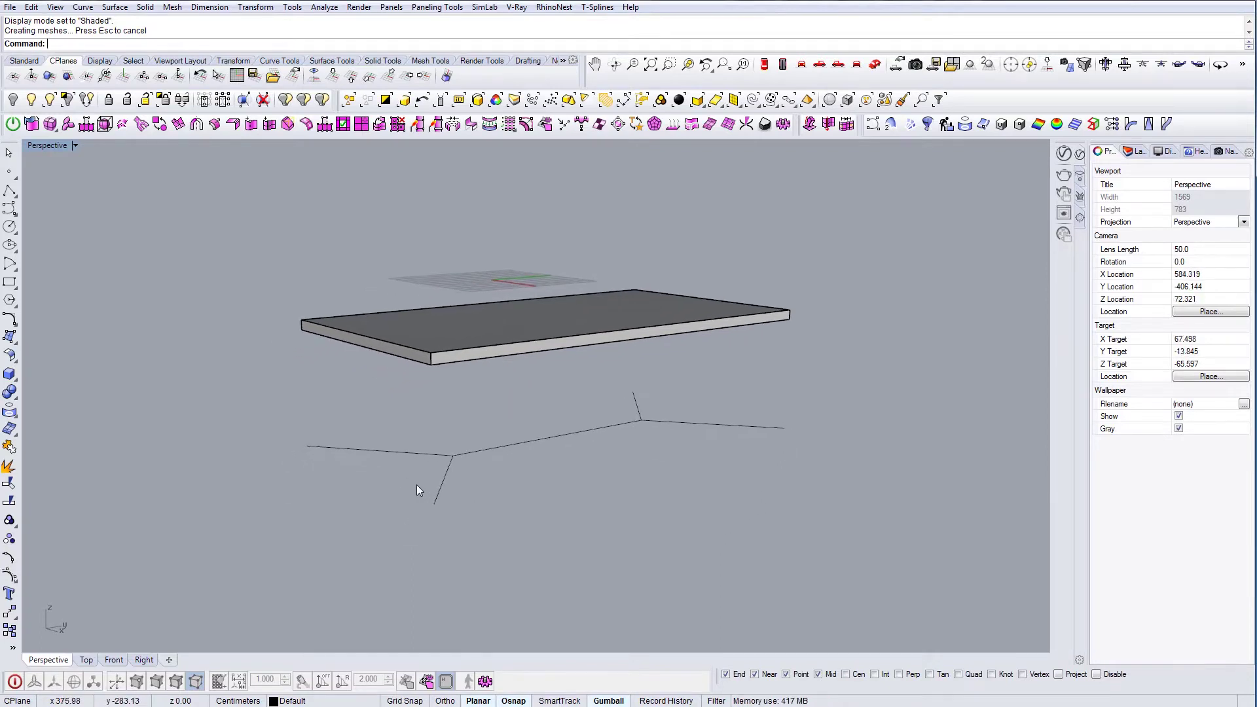
type("pl")
key("Return")
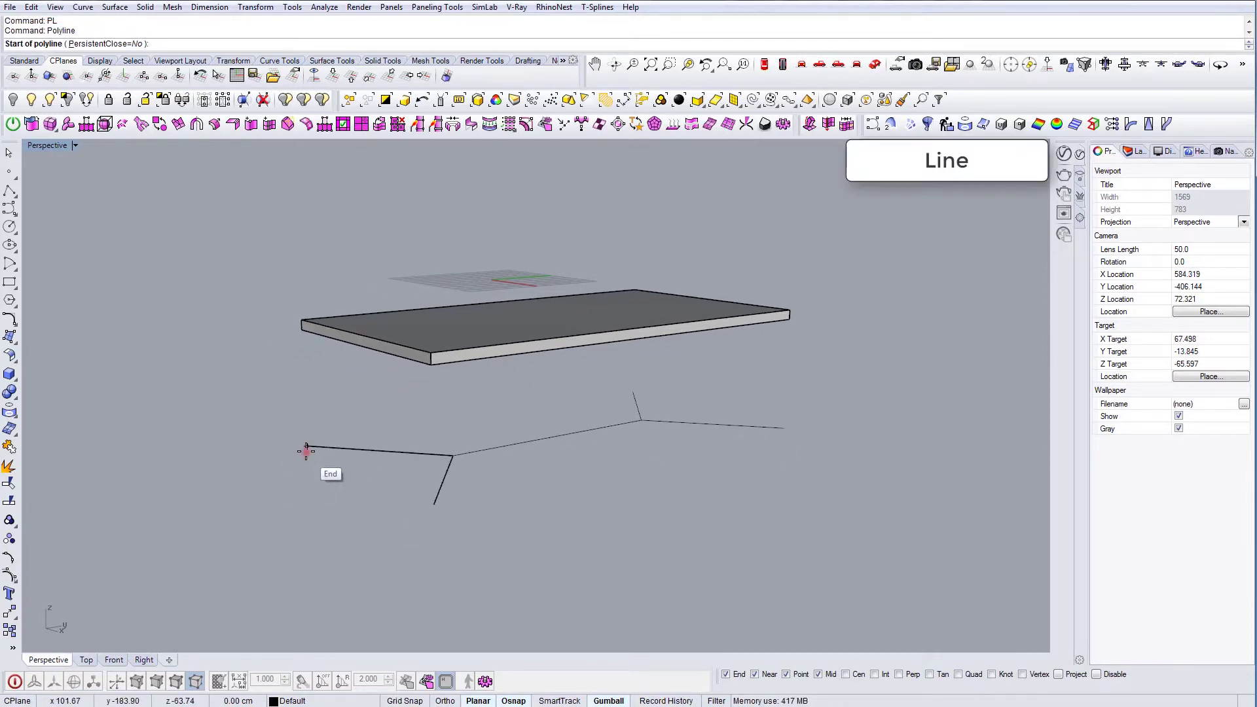
left_click(306, 447)
left_click(434, 505)
right_click(434, 524)
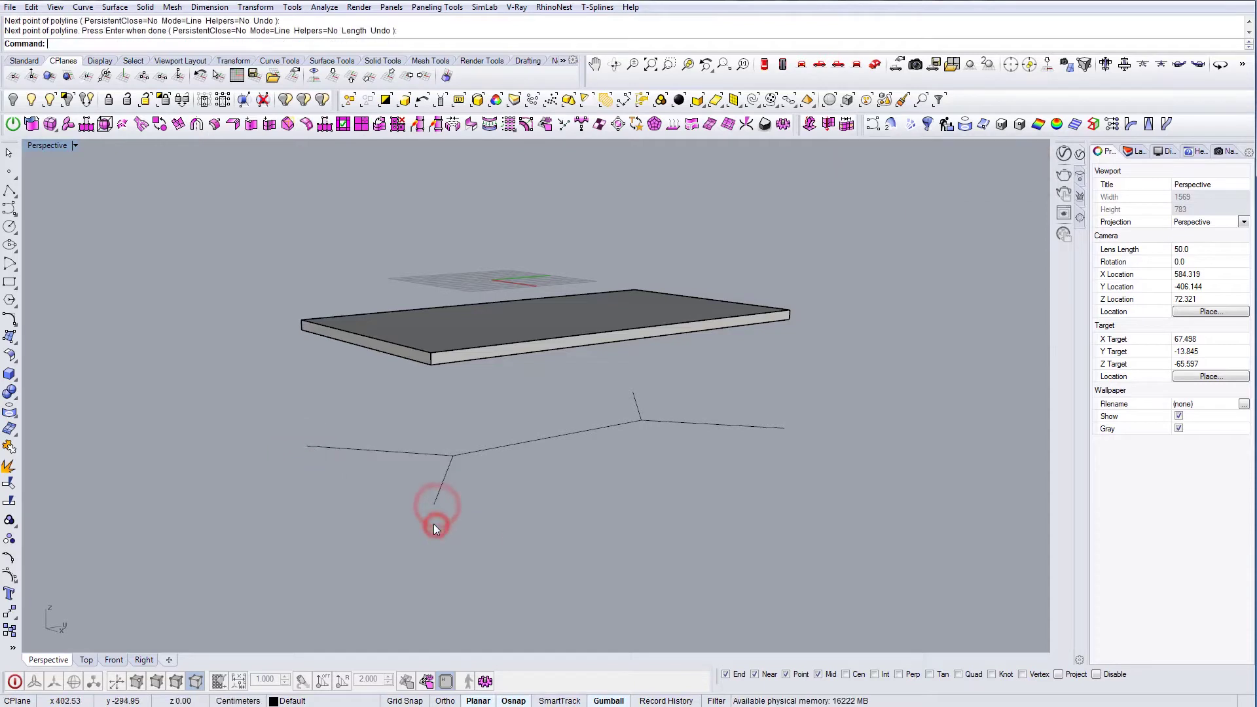
right_click(435, 524)
left_click(433, 507)
left_click(307, 448)
right_click(305, 448)
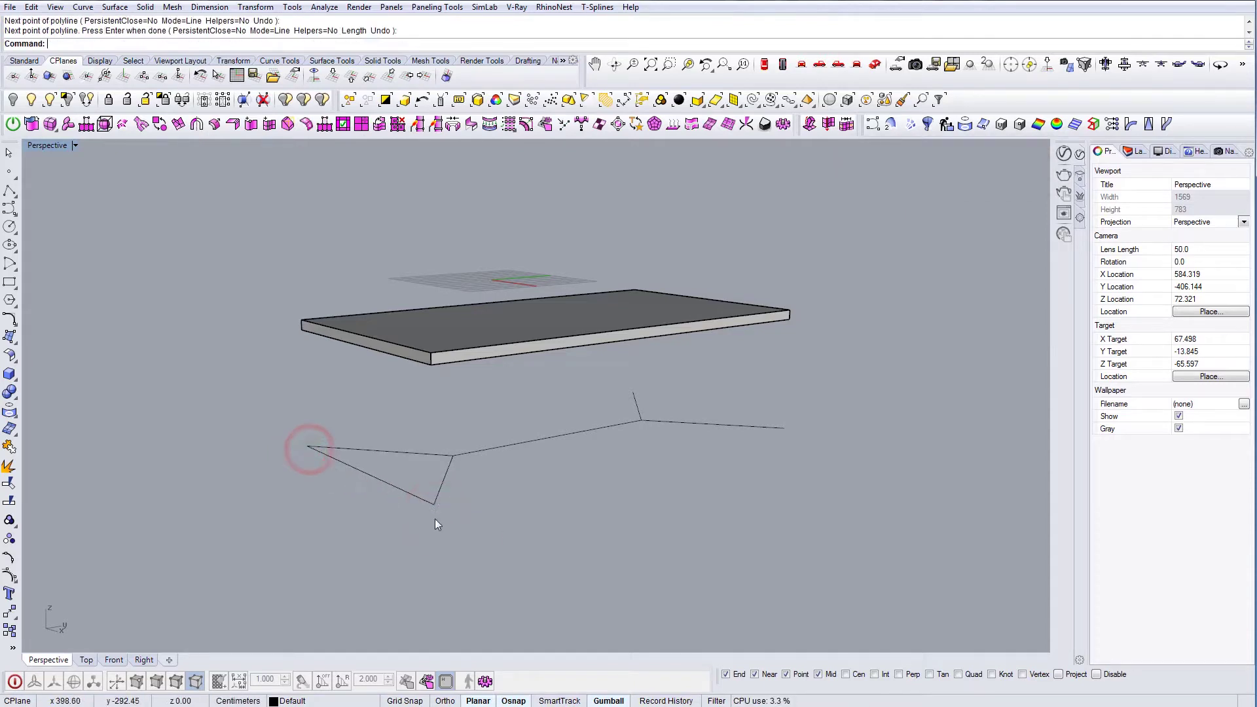
- Create a planar surface from the V-shaped curve and its closing line
left_click_drag(452, 529, 392, 444)
type("ps")
key("Return")
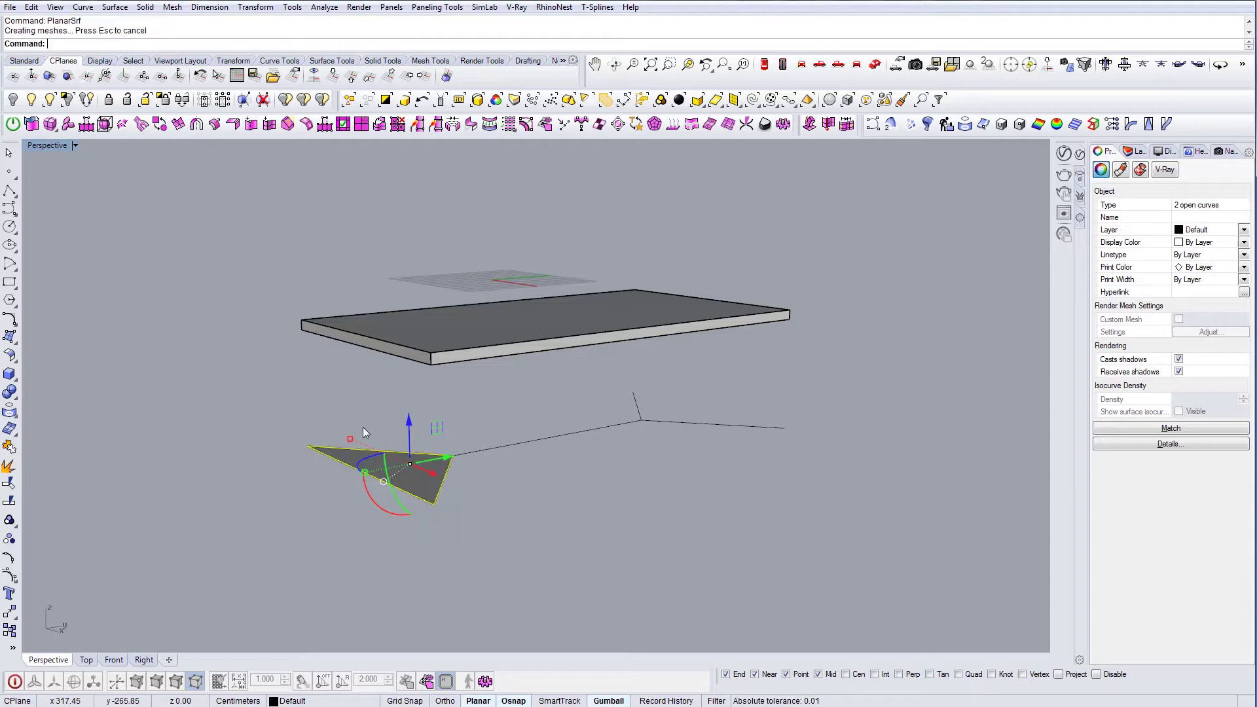
key("Escape")
- Move the triangular surface from its outer corner up to the matching bottom corner of the tabletop slab
left_click(401, 477)
right_click_drag(401, 477, 360, 449)
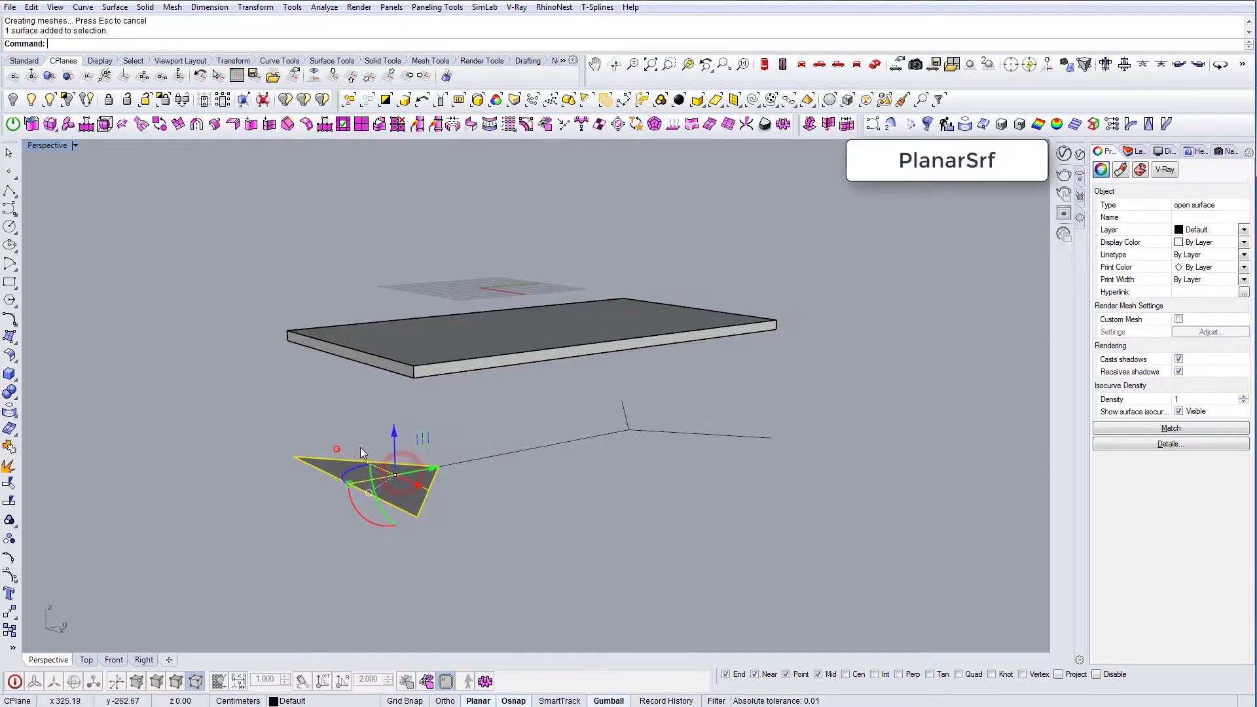
type("m")
key("Return")
left_click(294, 455)
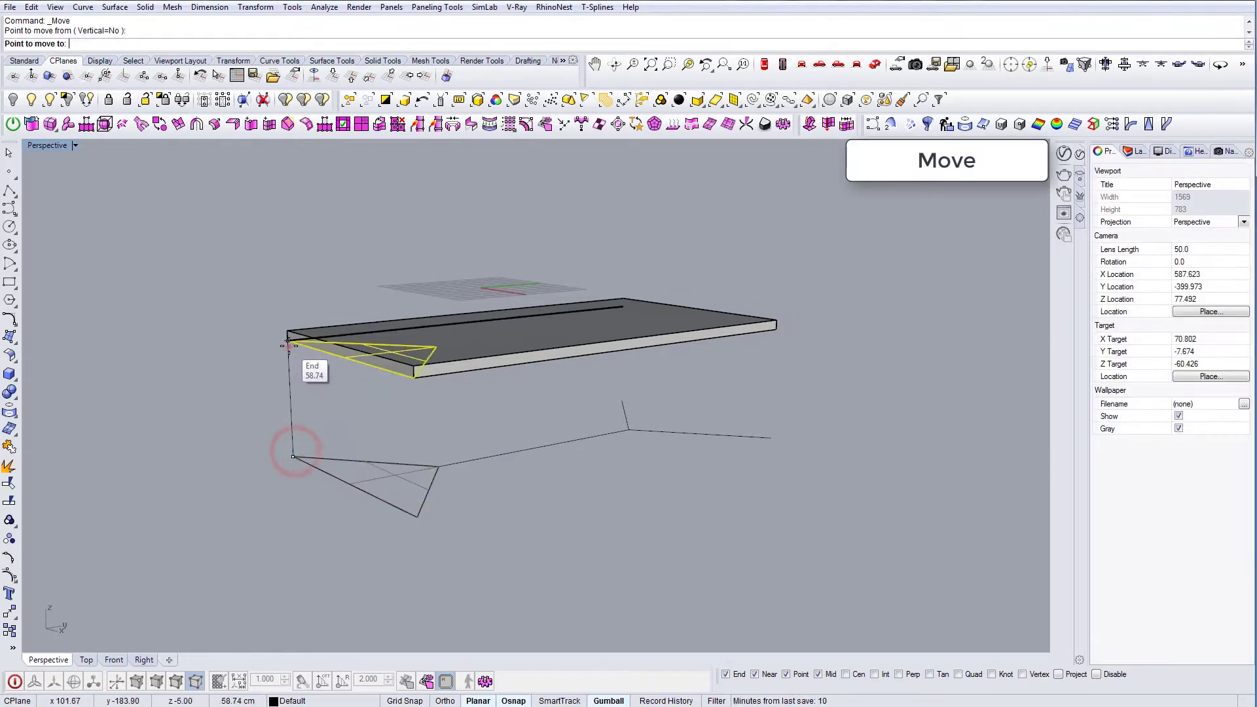
left_click(287, 335)
- Turn on the triangular surface's solid points and pull its inner apex straight down to about z = -21 cm
right_click_drag(288, 337, 327, 391)
type("s")
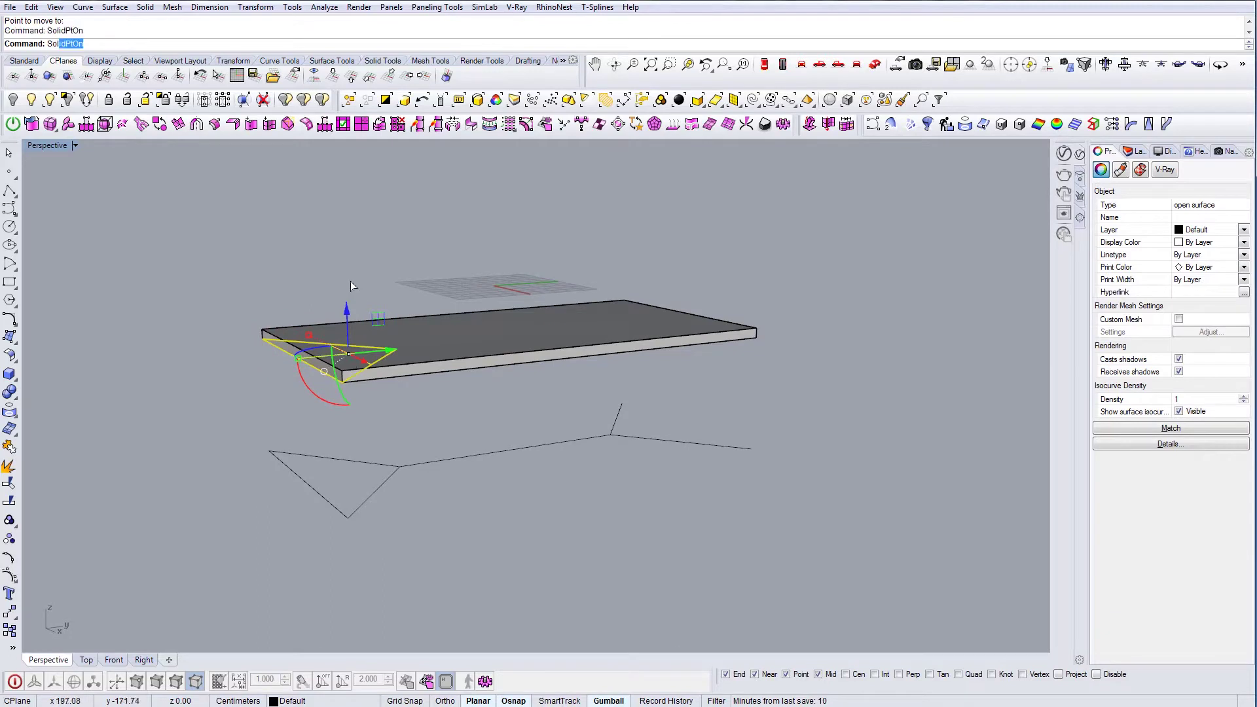
left_click_drag(374, 253, 409, 360)
right_click_drag(407, 419, 395, 320)
scroll(371, 234, "up", 5)
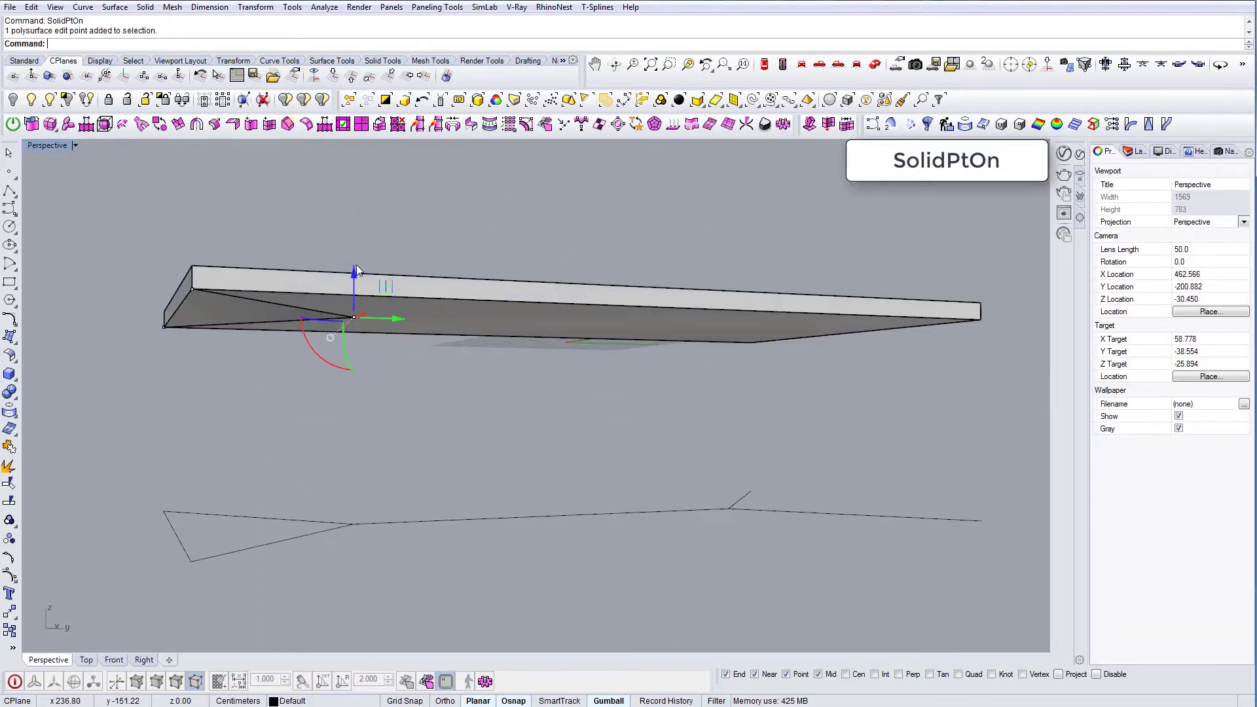
left_click_drag(357, 269, 351, 323)
right_click_drag(351, 323, 406, 346)
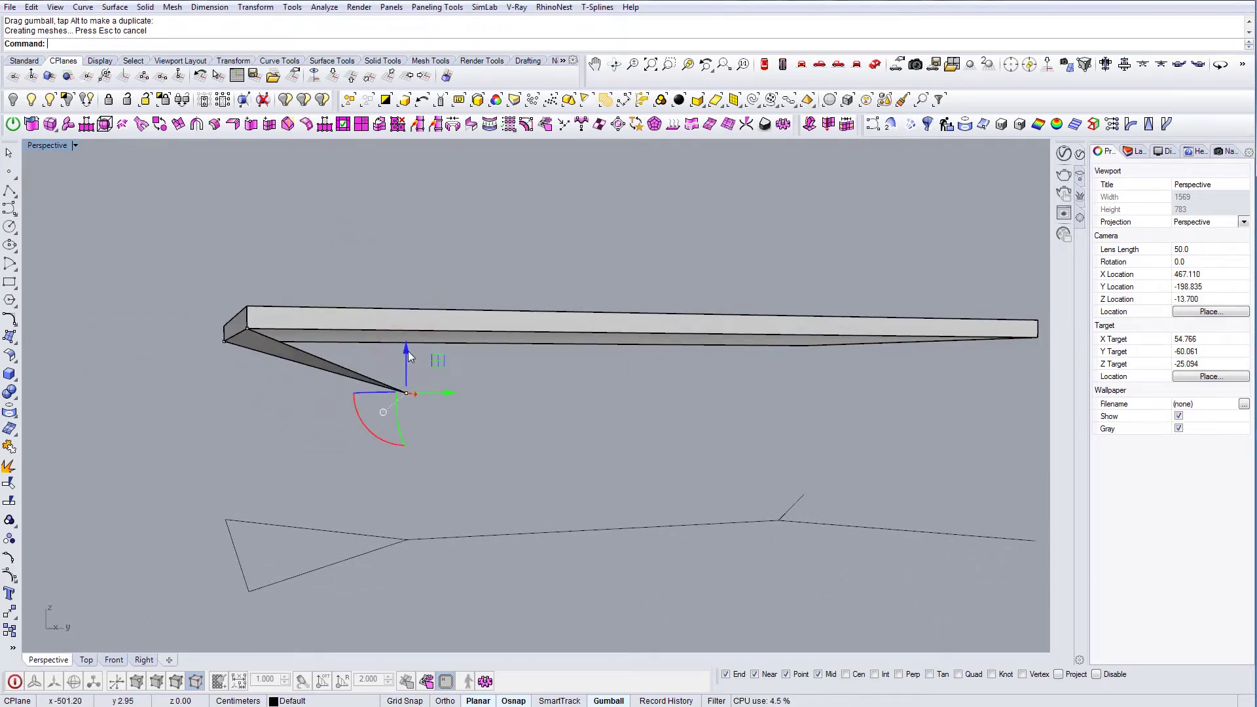
left_click_drag(408, 351, 407, 349)
- Mirror a copy of the sloped triangle to the slab's opposite short end, across a plane through the long side's midpoint
right_click_drag(411, 355, 430, 426)
left_click(395, 430)
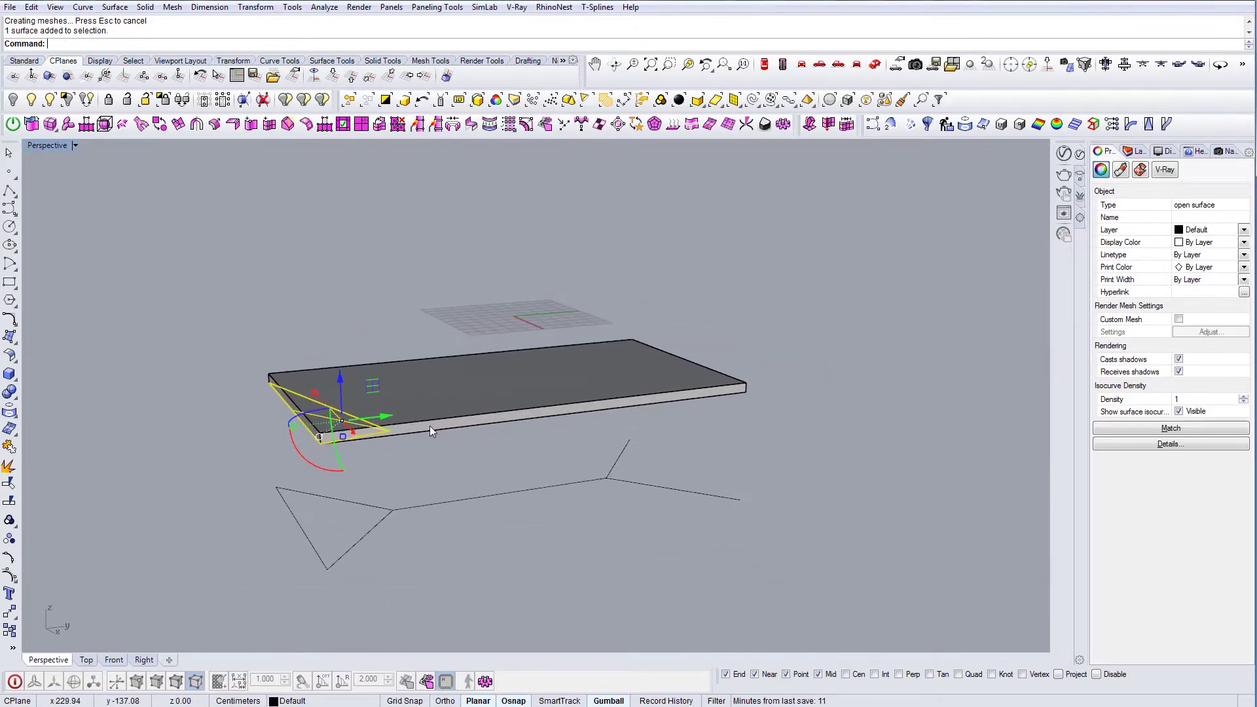
type("mi")
key("Return")
left_click(540, 417)
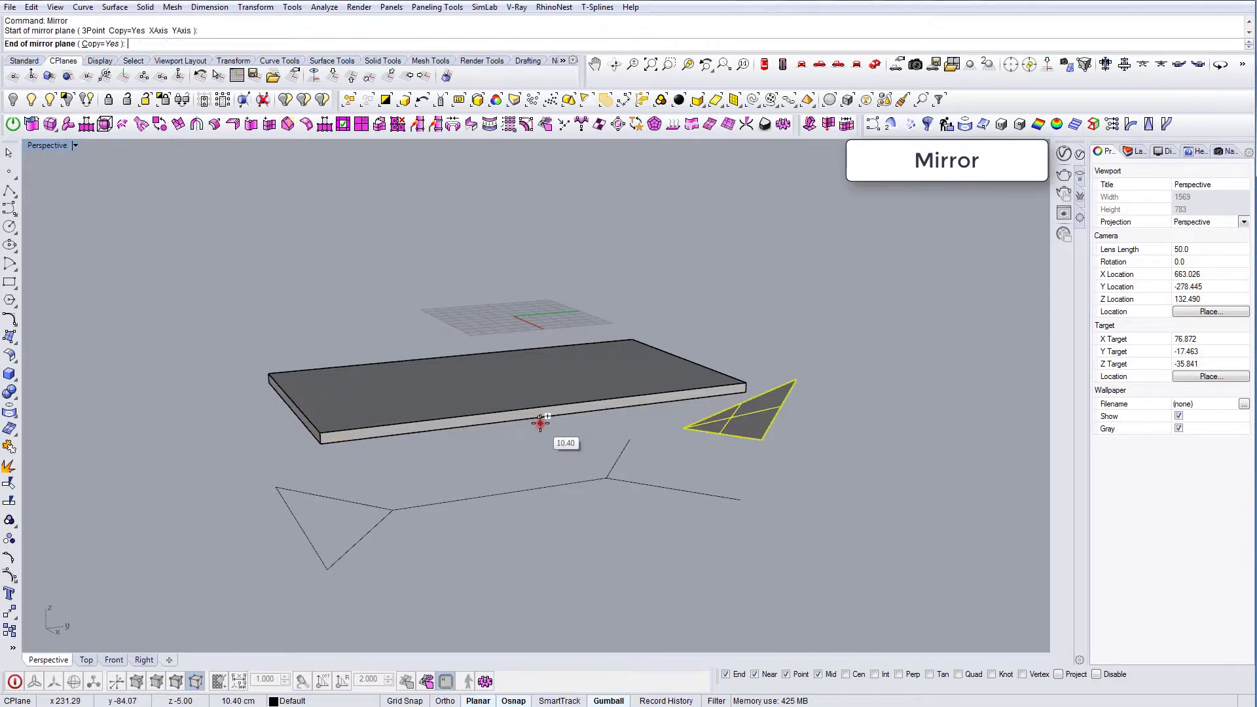
key("Escape")
key("Return")
left_click(544, 421)
key("shift")
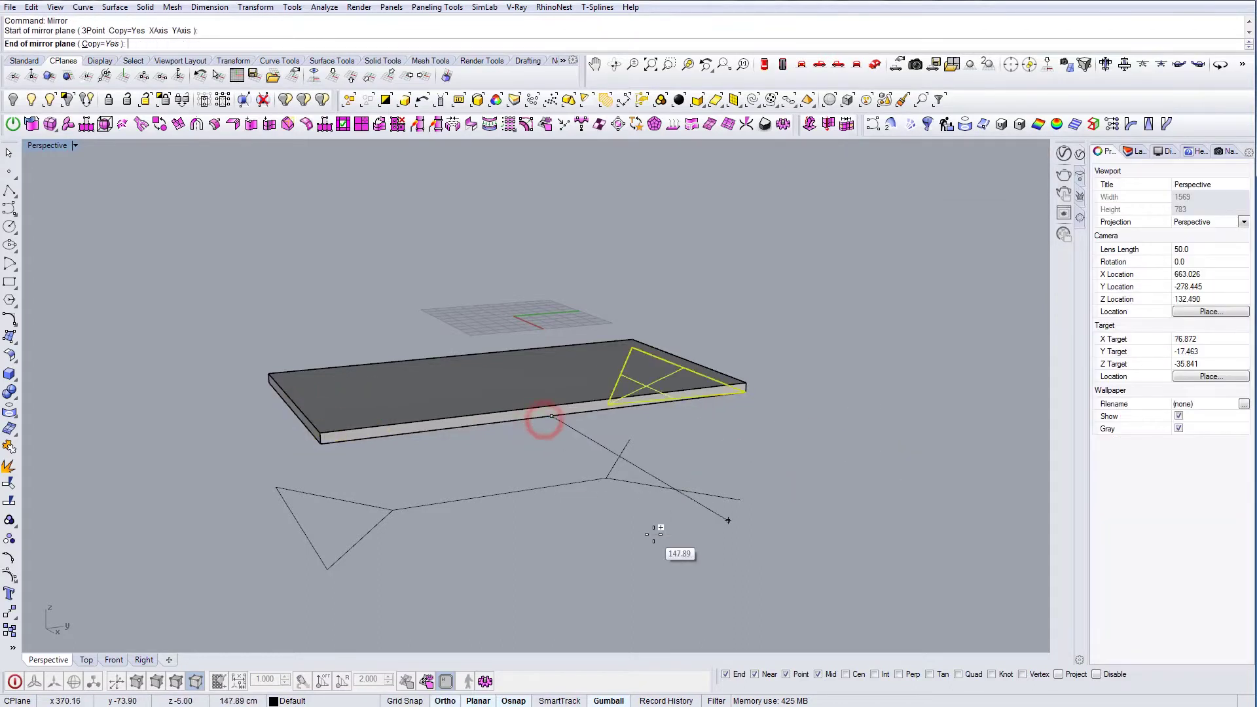
left_click(654, 534)
- Draw a line connecting the lowered apexes of the two triangular surfaces under the slab
mouse_move(634, 524)
right_mouse_down()
mouse_move(513, 463)
mouse_move(655, 491)
mouse_move(548, 415)
mouse_move(554, 437)
mouse_move(493, 445)
mouse_move(538, 406)
mouse_move(524, 419)
right_mouse_up()
type("L")
key("Return")
left_click(371, 423)
left_click(580, 422)
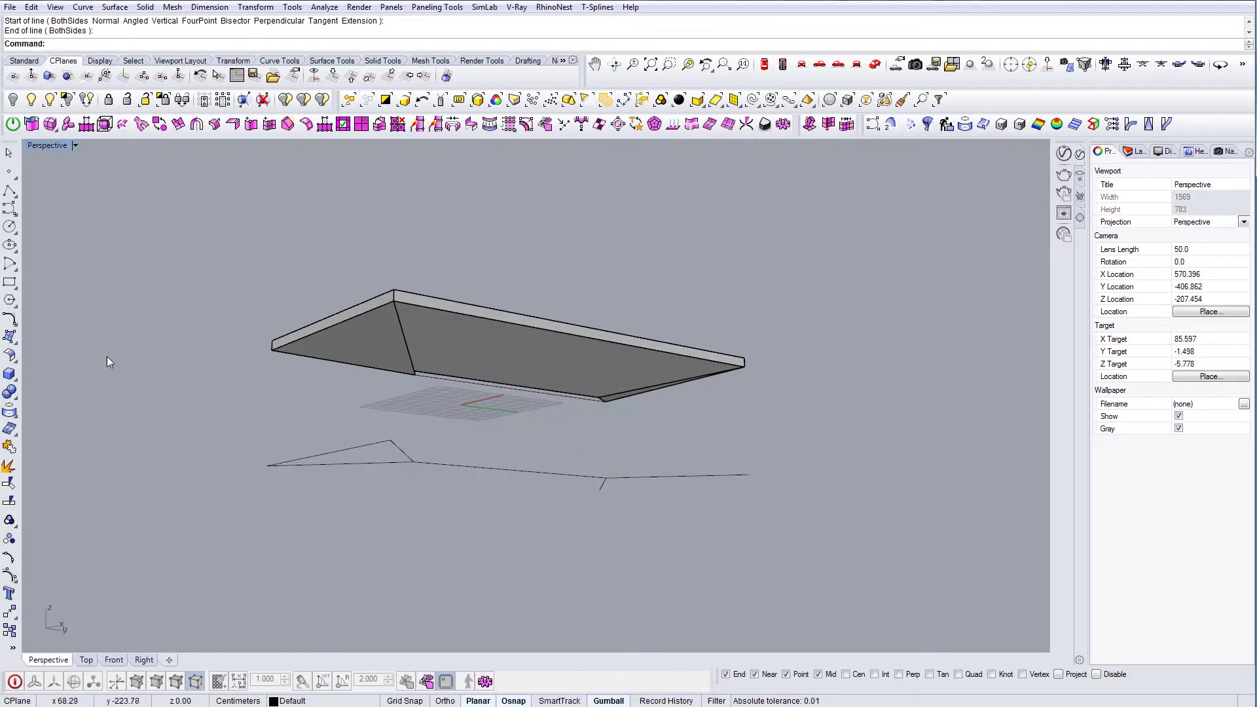
- Create a four-corner surface between one long bottom edge of the slab and the two lowered apexes
left_click(9, 338)
left_click(393, 301)
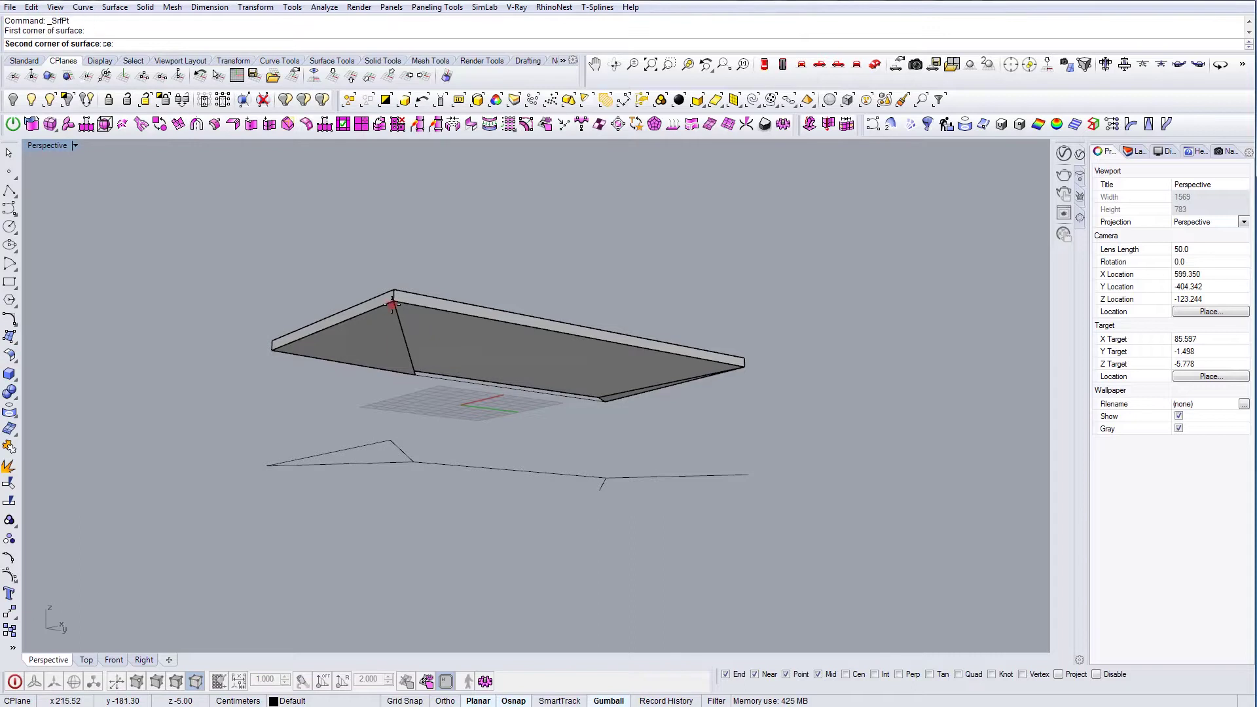
left_click(744, 364)
right_click_drag(652, 423, 565, 406)
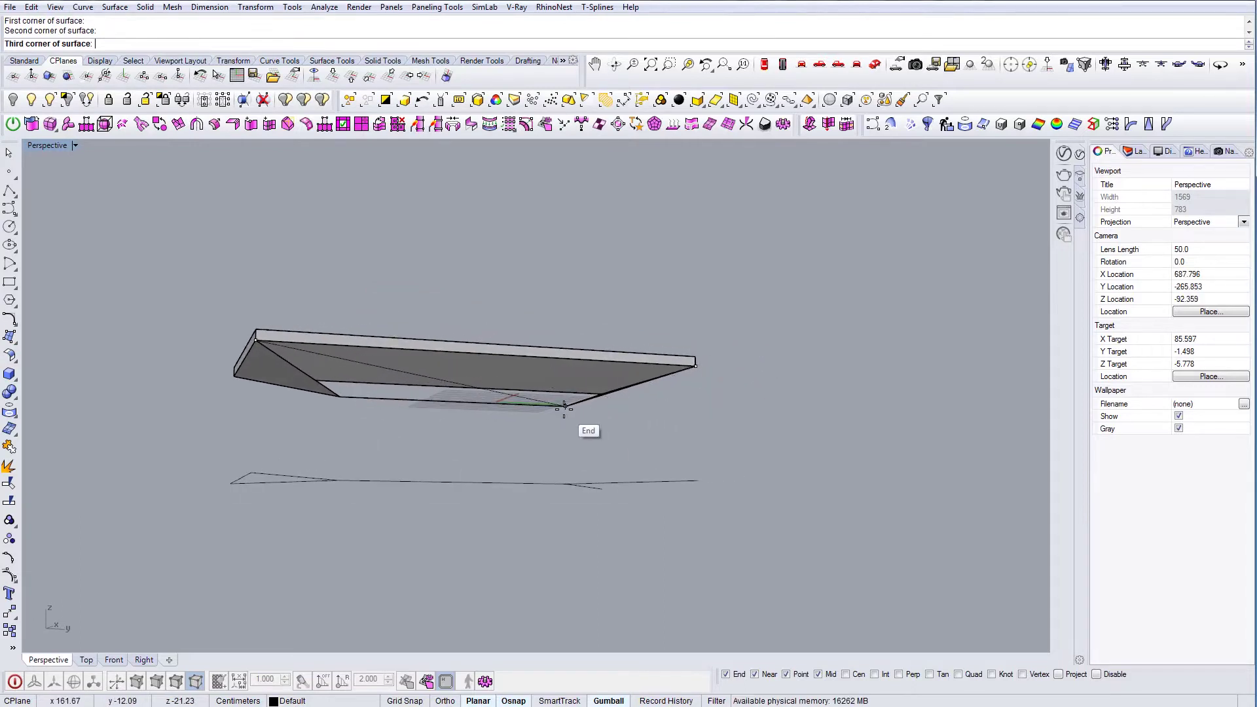
left_click(564, 406)
left_click(340, 396)
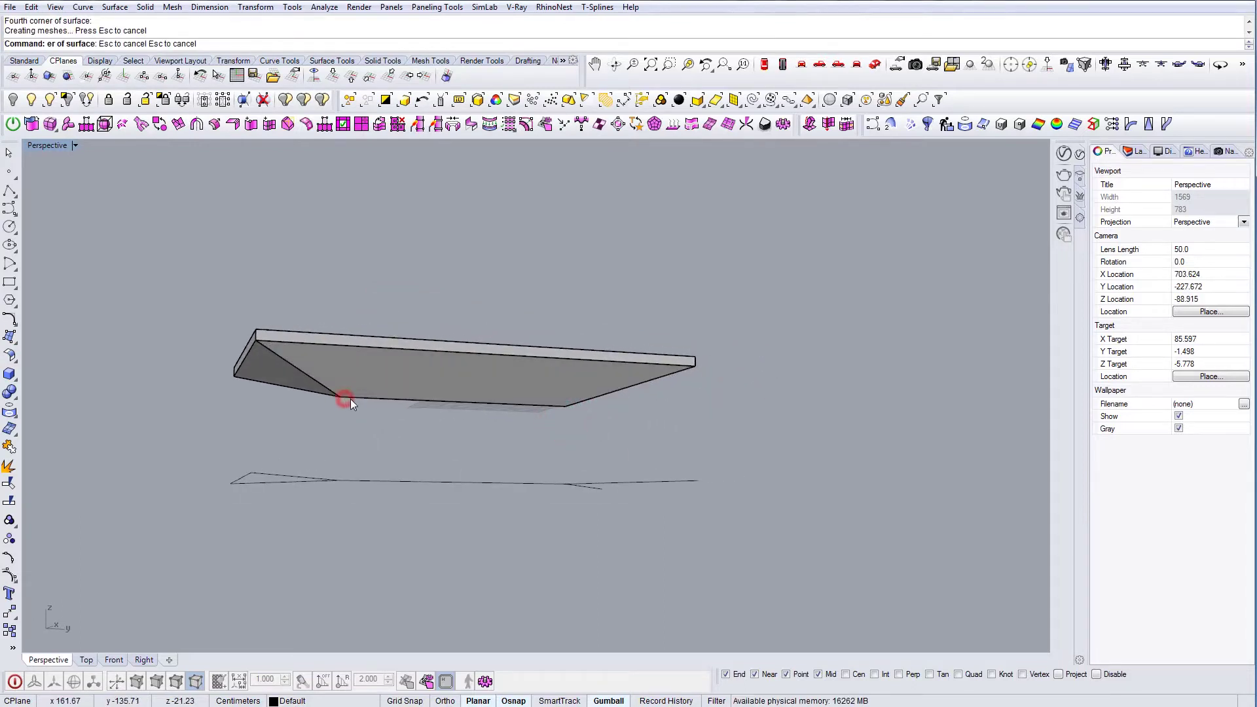
- Mirror a copy of the sloped long-side surface to the slab's other long side, about the slab's lengthwise centre
left_click(414, 381)
right_click_drag(449, 387, 510, 338)
type("mi")
key("Return")
left_click(669, 390)
left_click(716, 366, "shift")
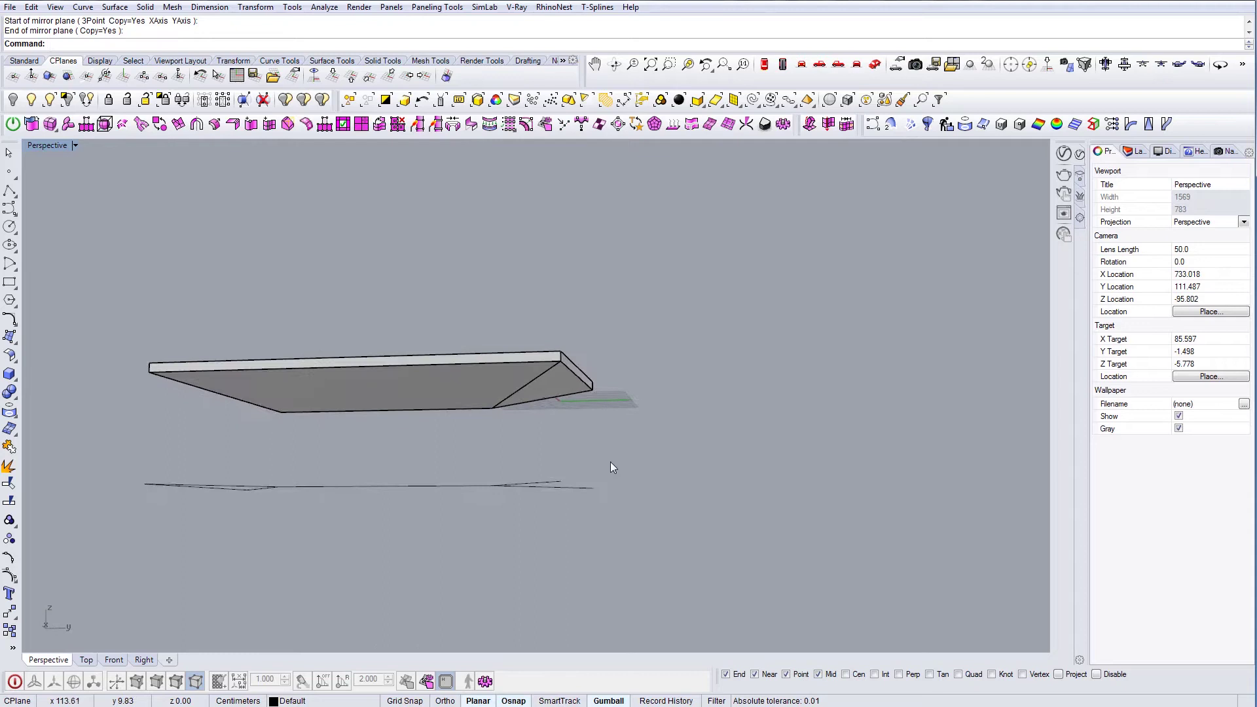
- Delete the four construction curves lying below the tabletop
left_click_drag(269, 479, 262, 476)
key("Delete")
right_click_drag(262, 476, 268, 387)
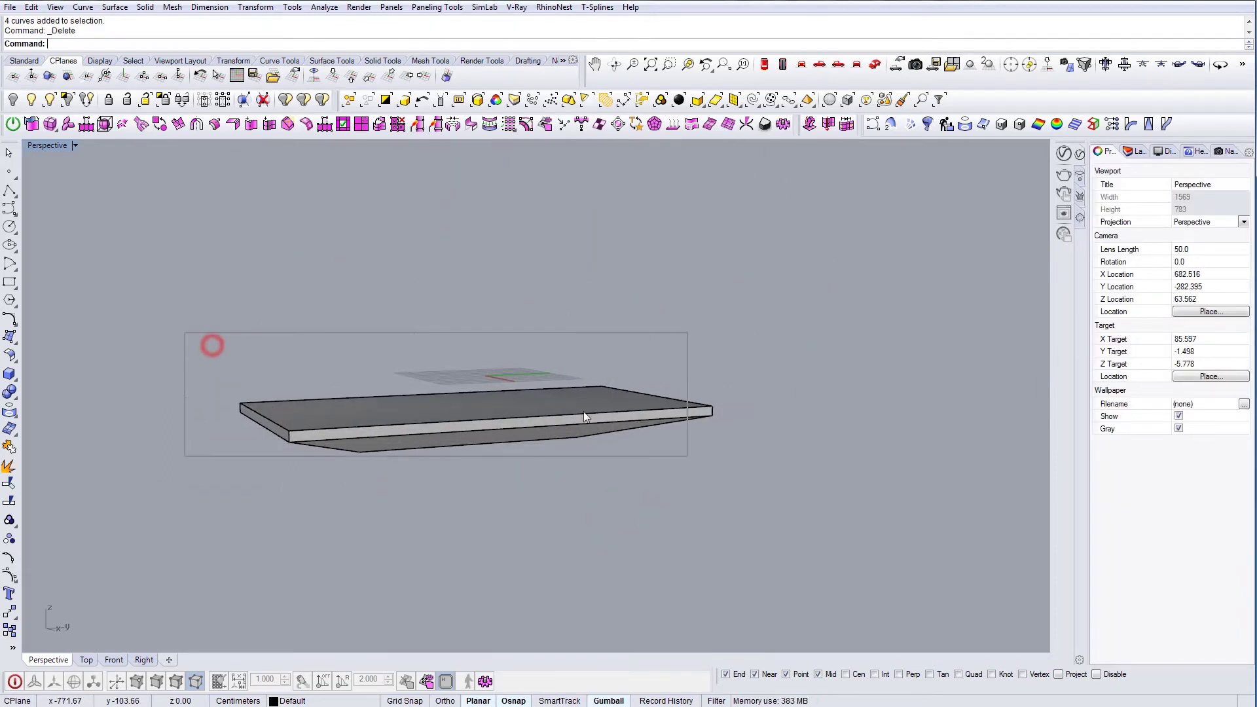
- Join the four sloped underside surfaces into one polysurface
right_click_drag(212, 345, 355, 407)
left_click_drag(567, 469, 263, 419)
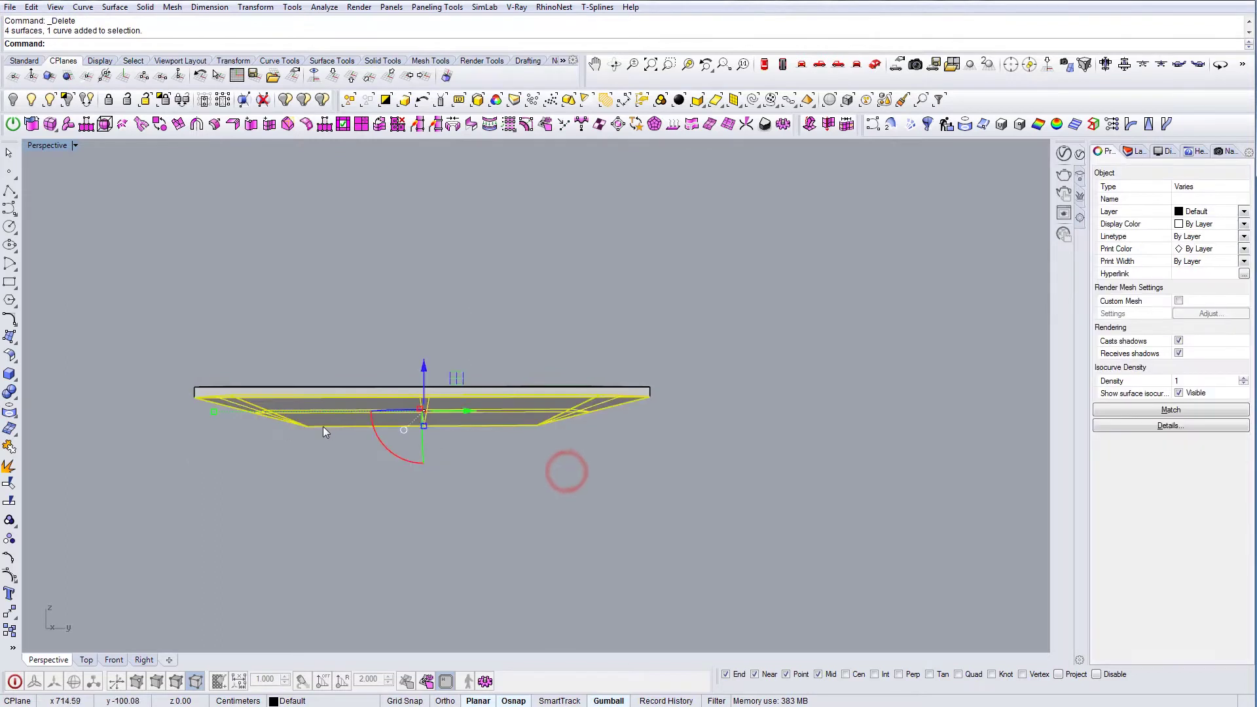
key("Return")
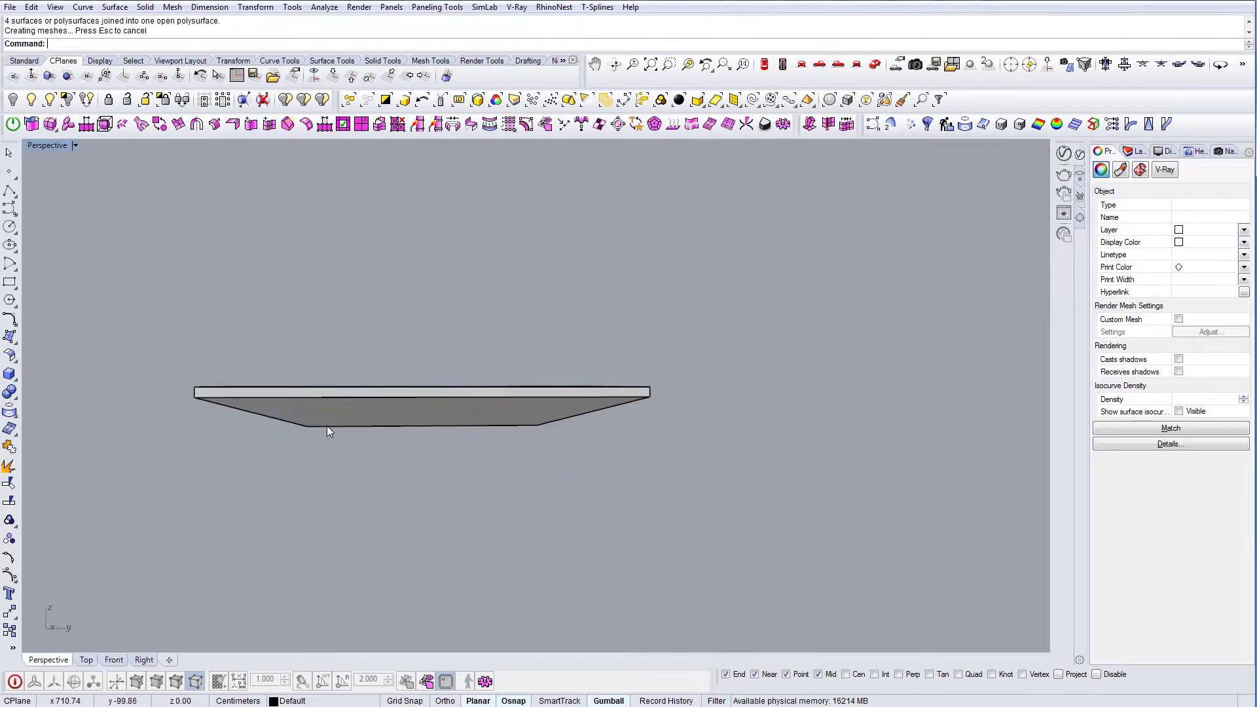
- Move the joined faceted underside vertically down, clear of the tabletop slab
right_click_drag(385, 393, 511, 385)
left_click(402, 435)
key("Escape")
left_click(565, 395)
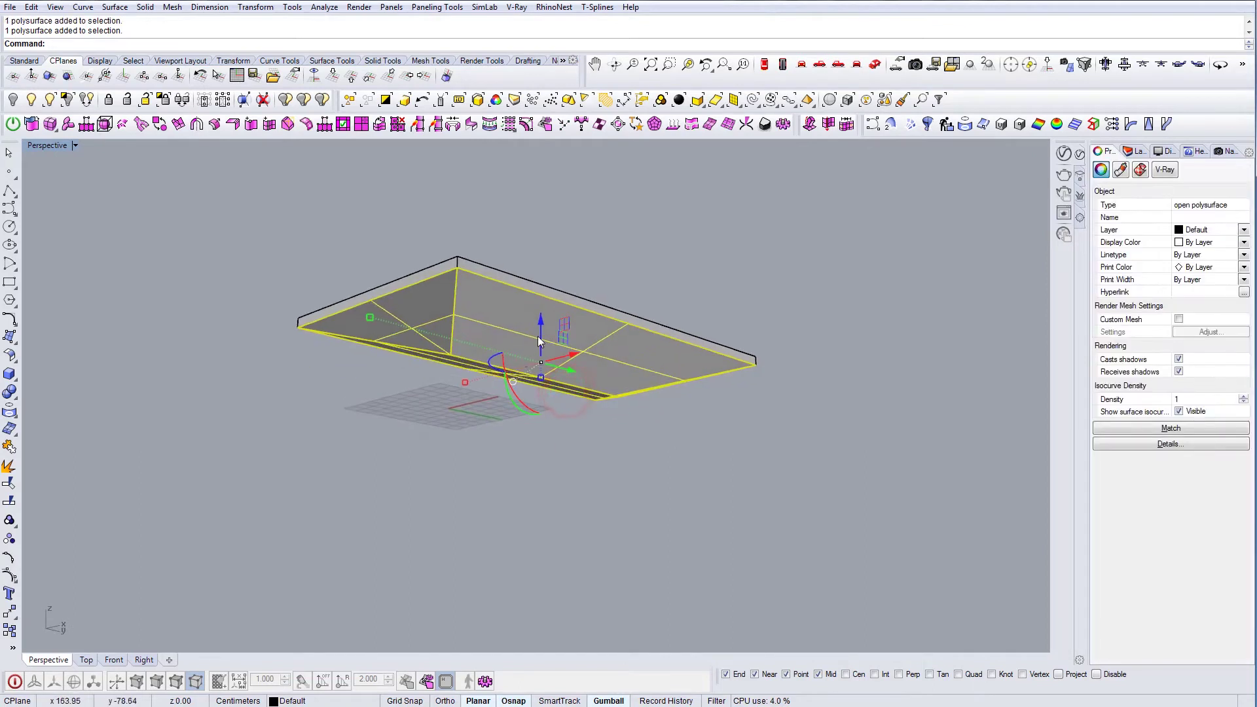
right_click_drag(539, 341, 525, 329)
right_click_drag(484, 294, 531, 339)
left_click_drag(517, 325, 497, 387)
left_click(482, 335)
key("Escape")
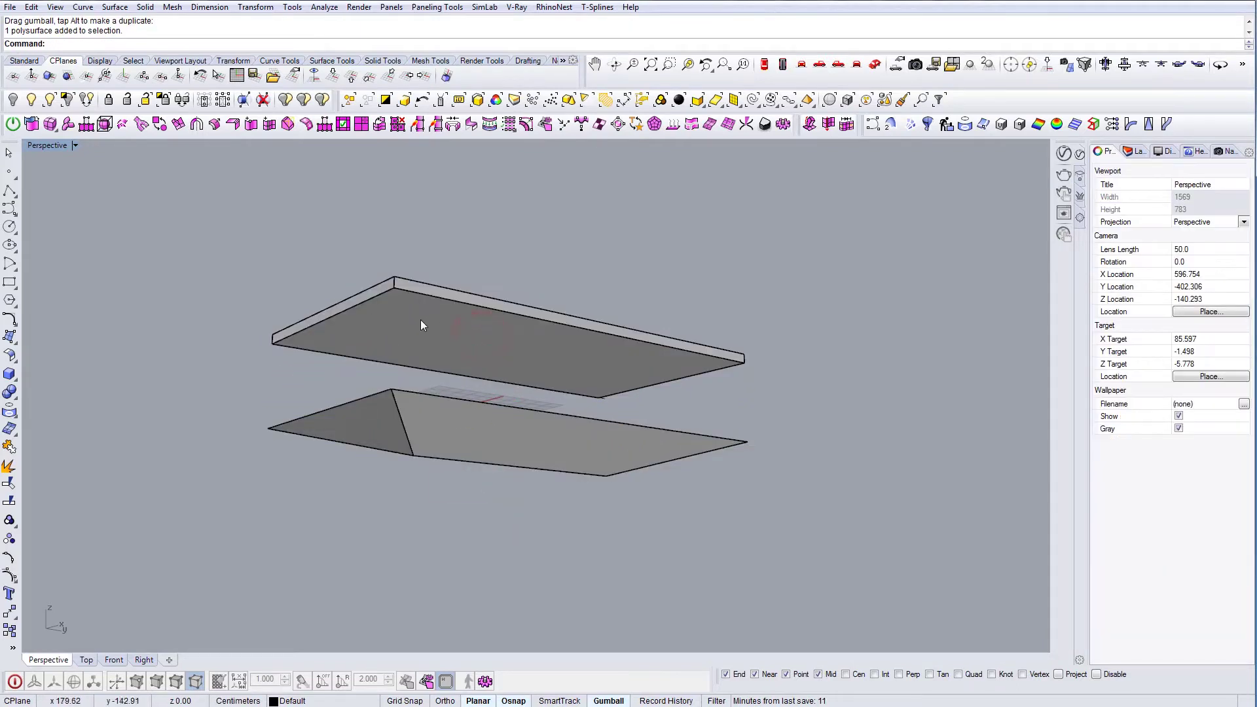
- Extract the flat bottom face of the tabletop slab and delete it
type("EXtractSrf")
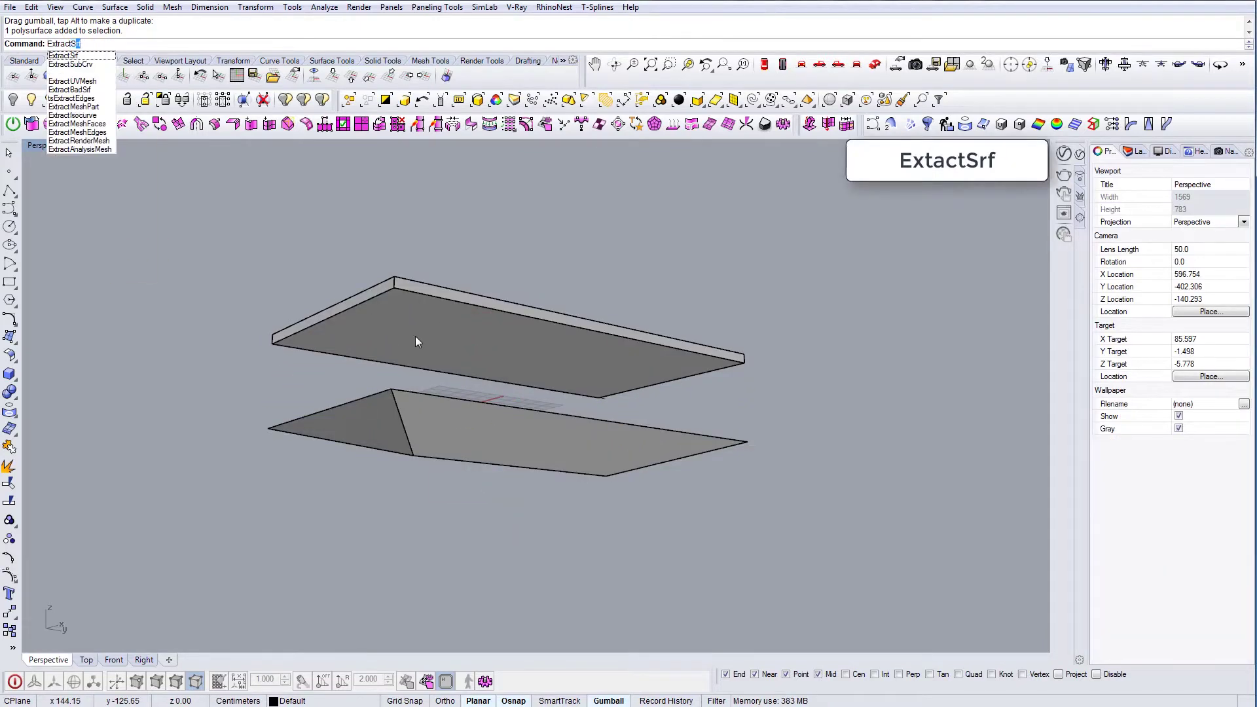
key("Return")
left_click(424, 334)
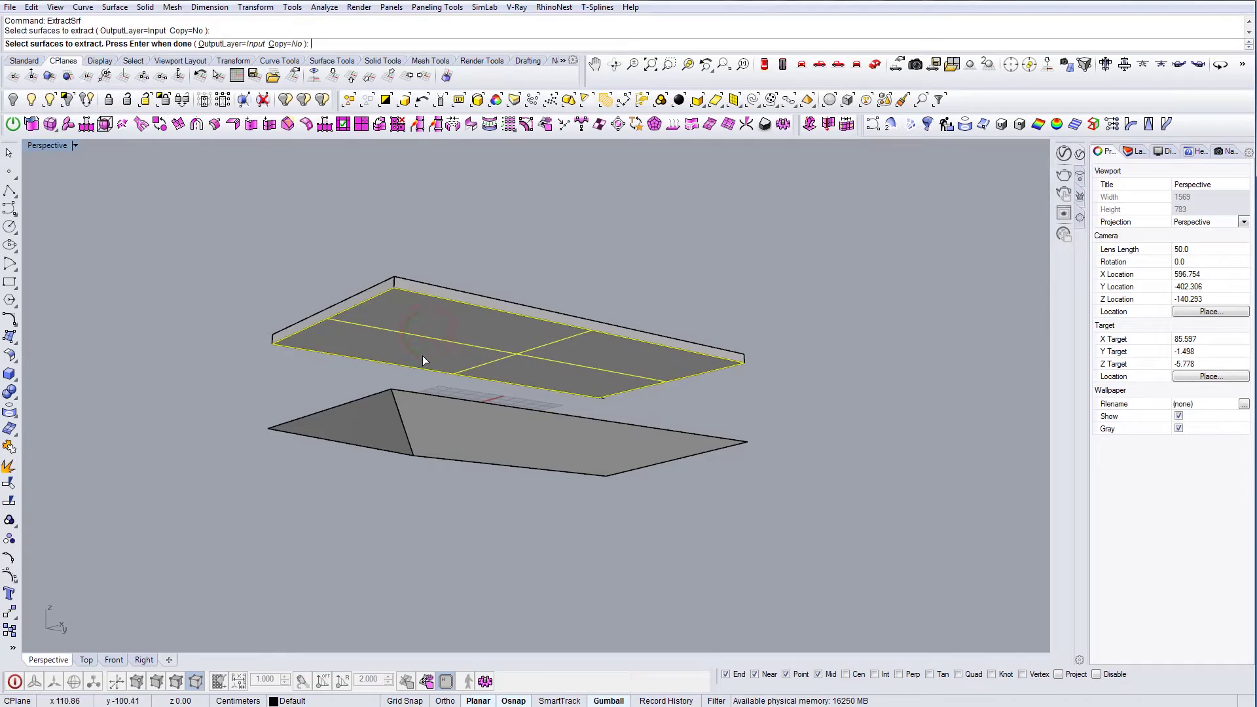
key("Return")
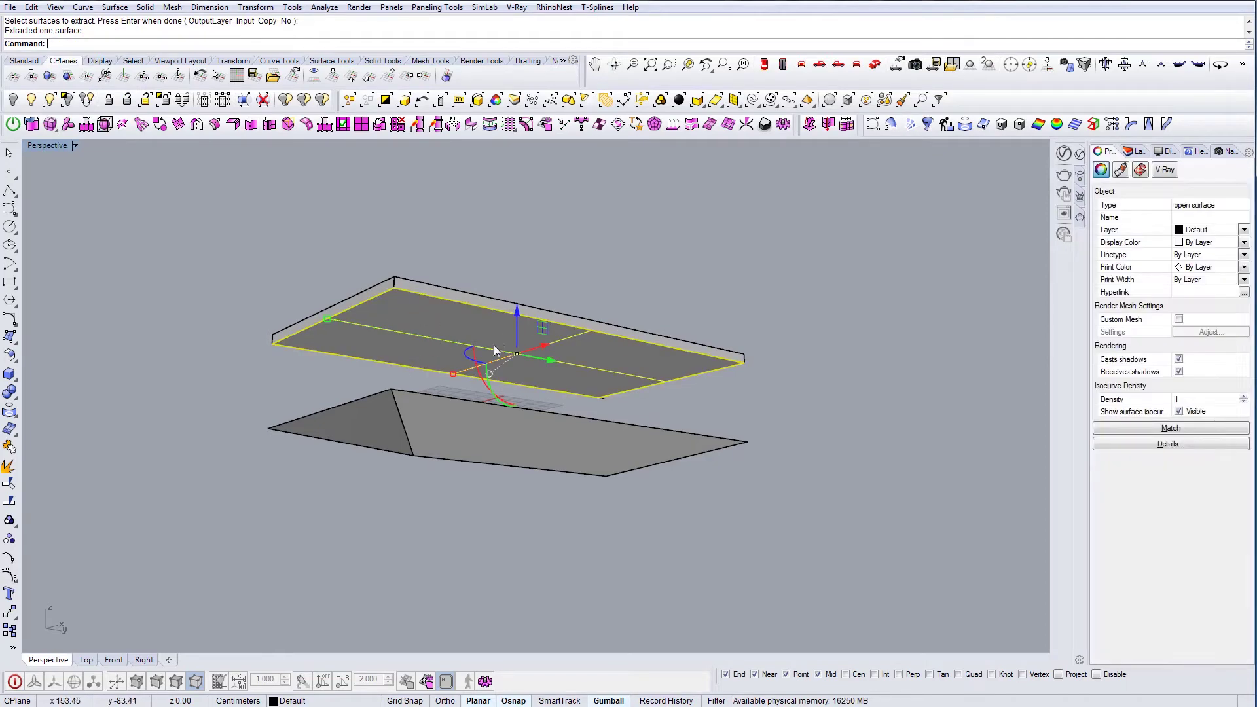
key("Delete")
- Move the faceted underside up from its outer corner to the matching lower corner of the open slab
left_click(554, 450)
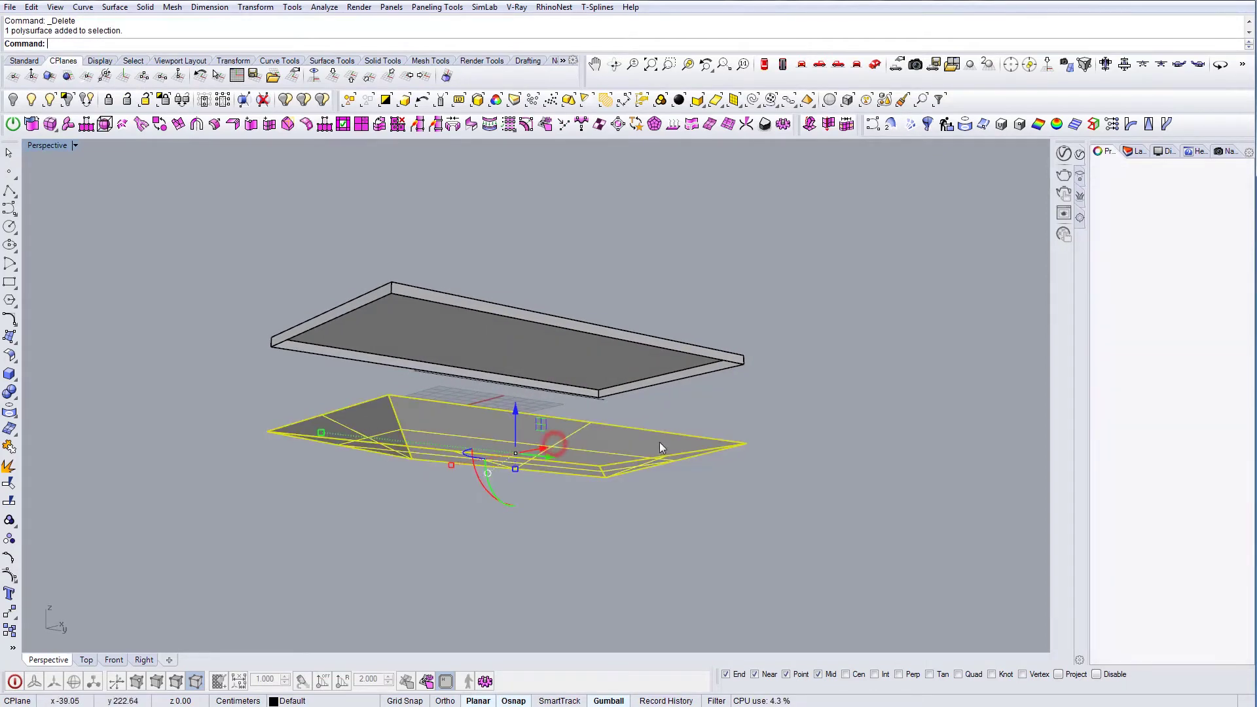
right_click_drag(659, 443, 621, 443)
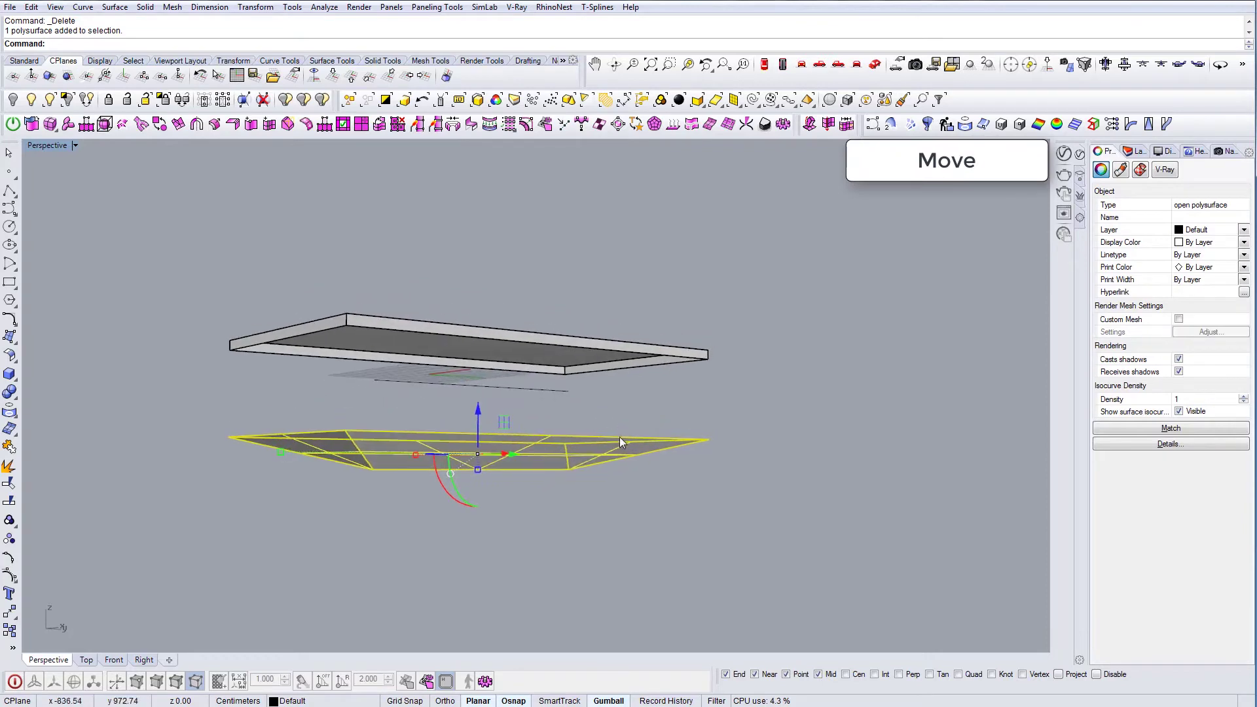
left_click(710, 437)
left_click(709, 358)
right_click_drag(664, 394, 723, 419)
key("Escape")
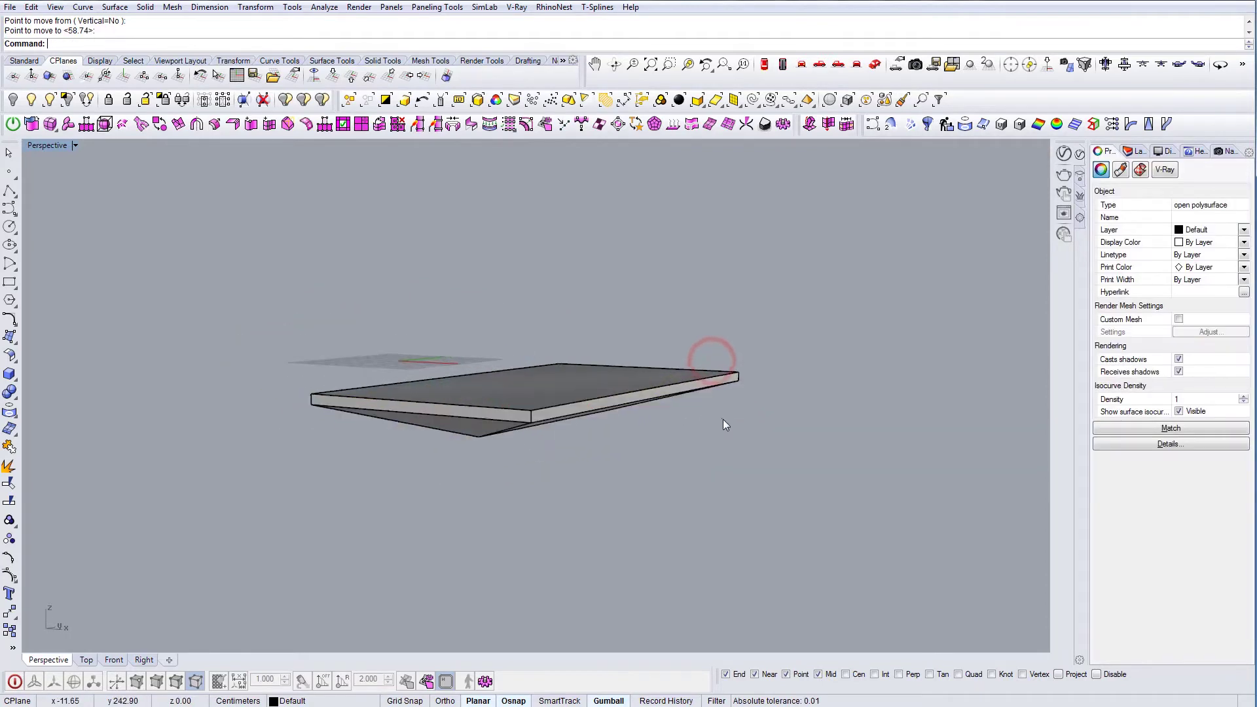
- Join the slab and the faceted underside into one closed polysurface
left_click_drag(314, 332, 769, 498)
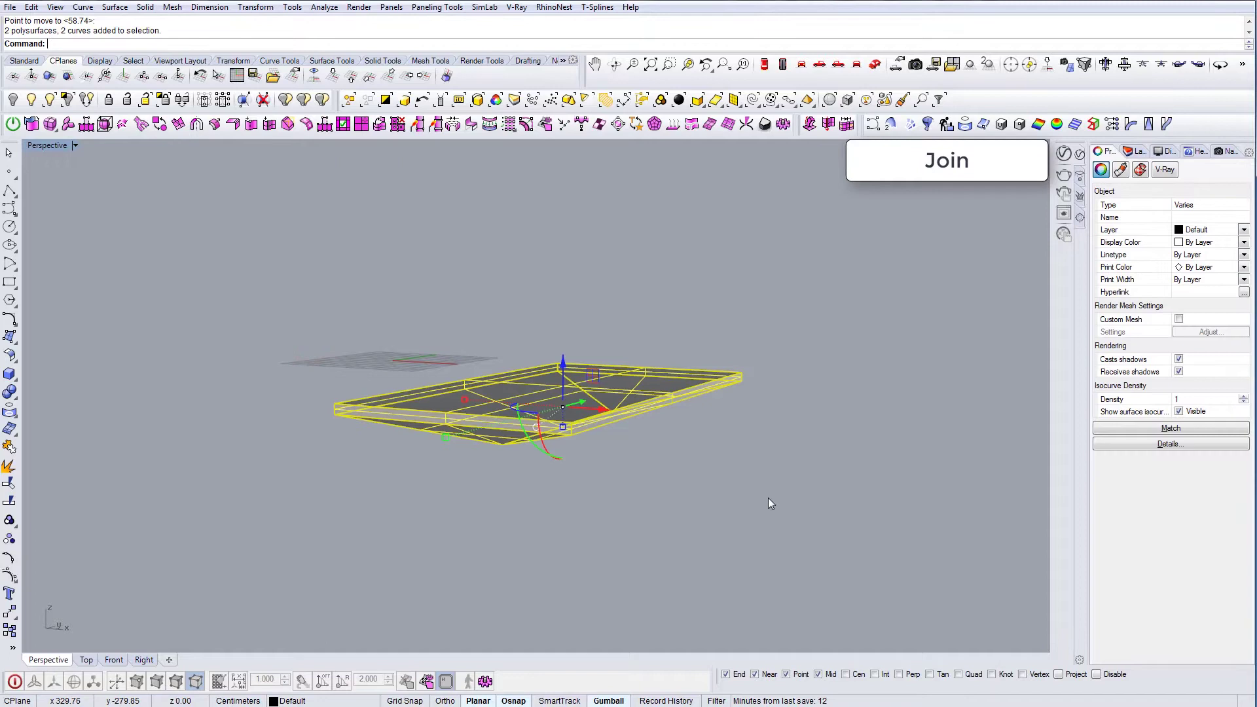
type("i")
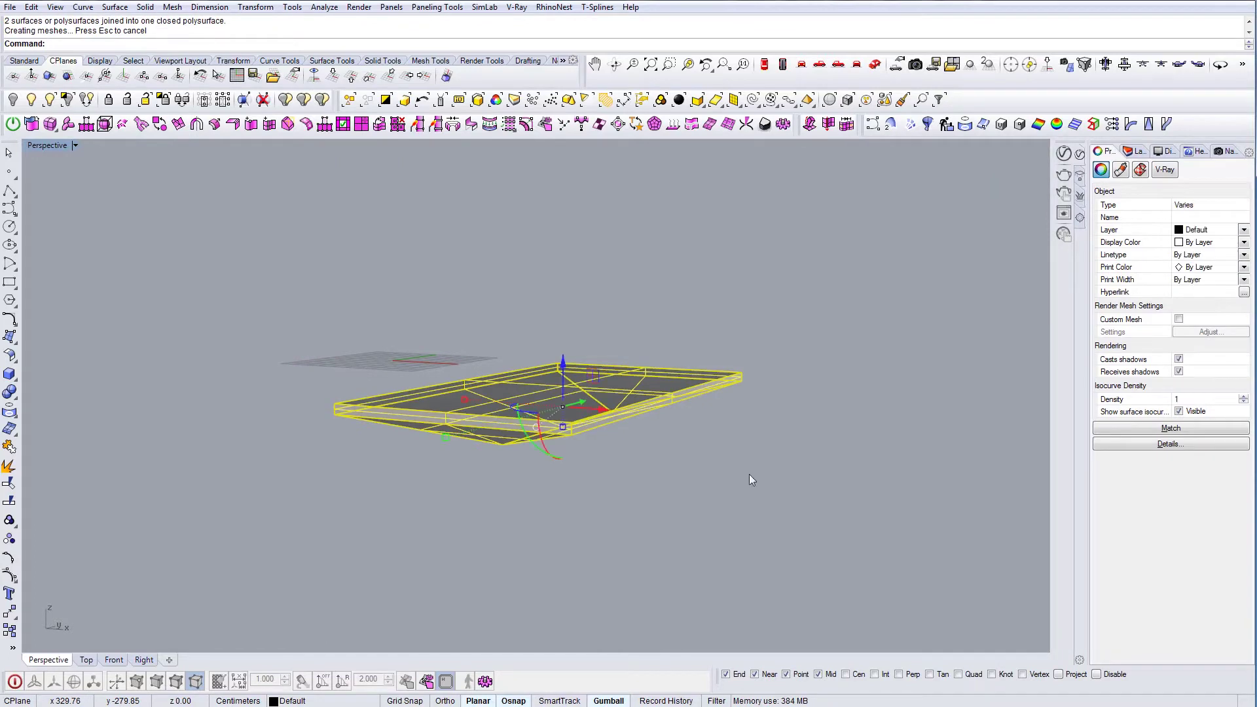
key("Escape")
right_click_drag(749, 480, 549, 511)
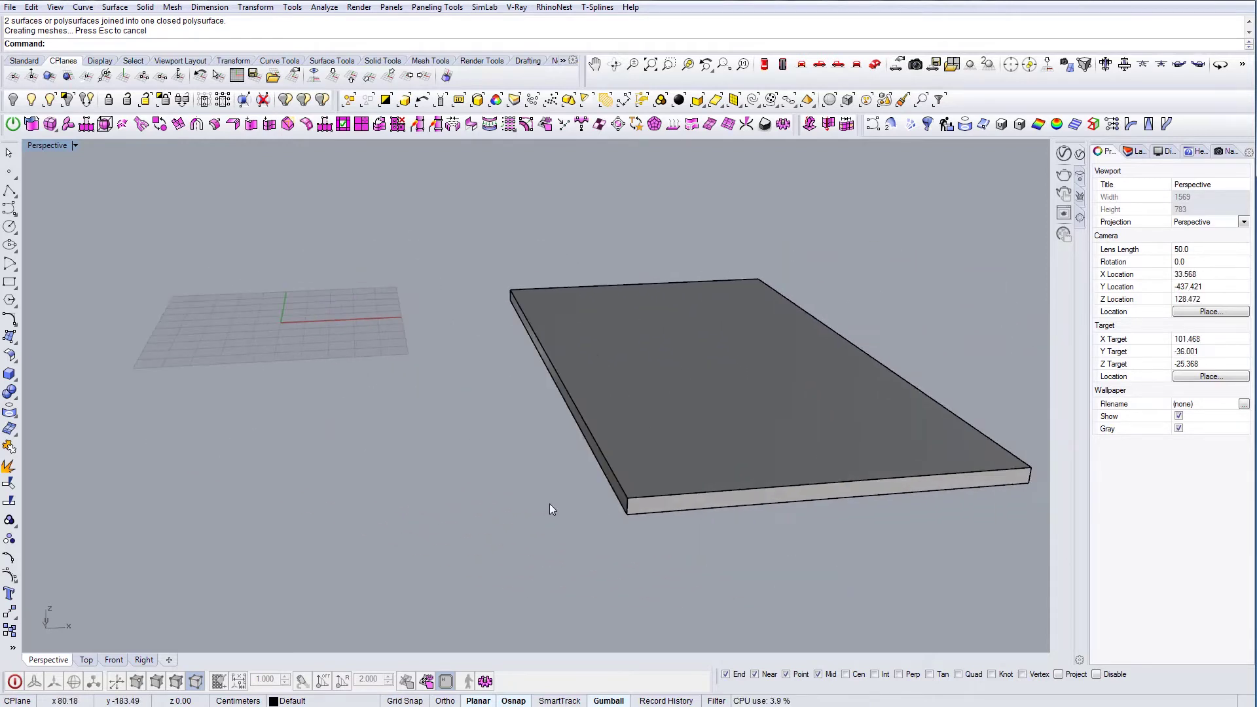
- Fillet all edges of the tabletop, including the faceted underside, with a 0.5 cm rolling-ball radius
type("illetEdge")
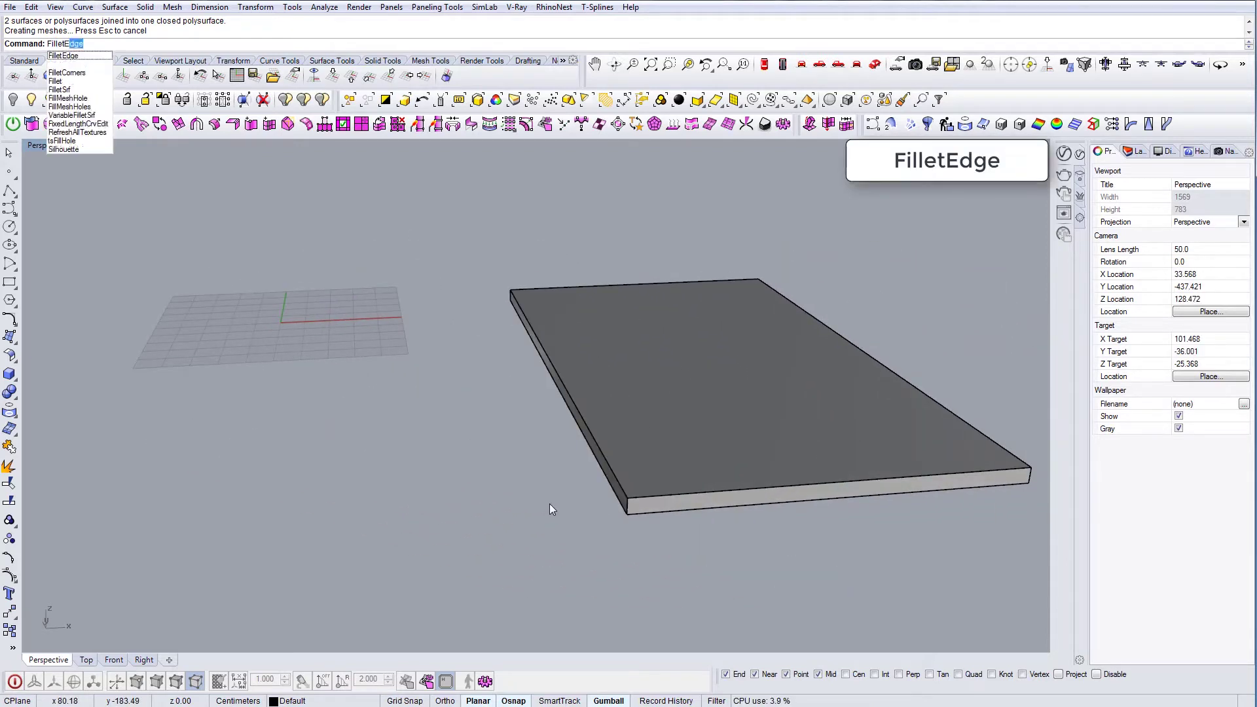
key("Return")
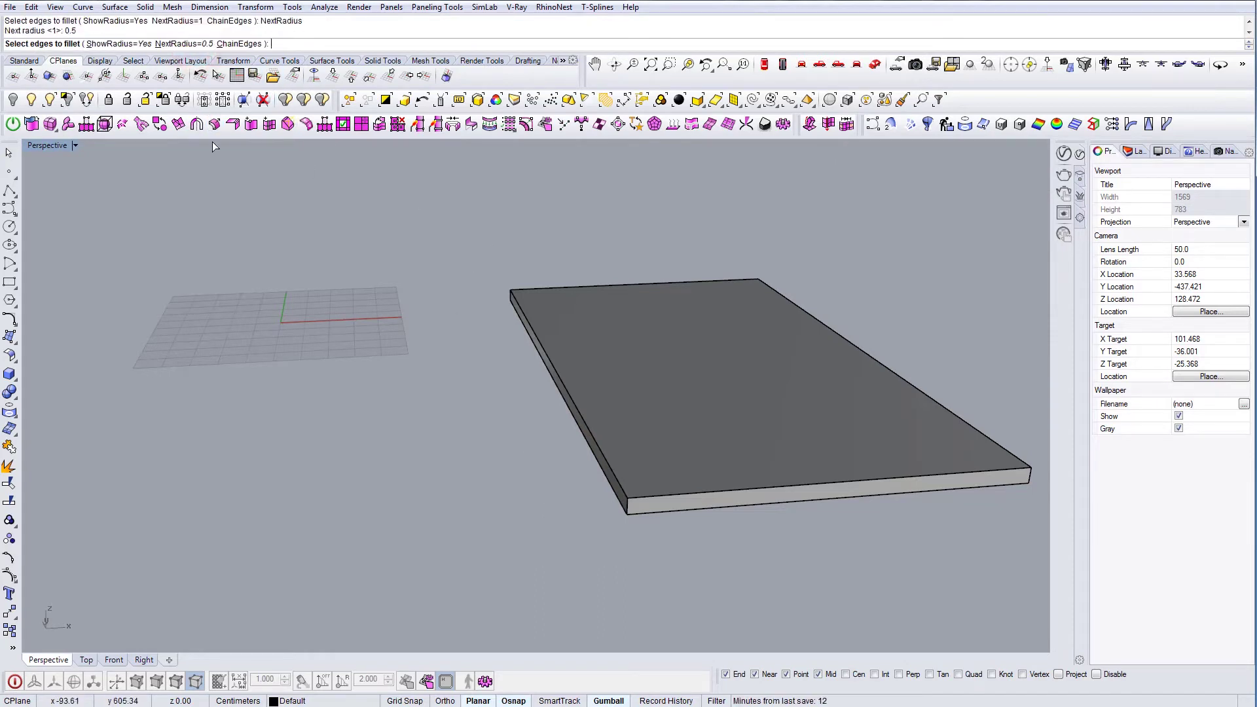
right_click_drag(556, 260, 460, 385)
left_click(740, 482)
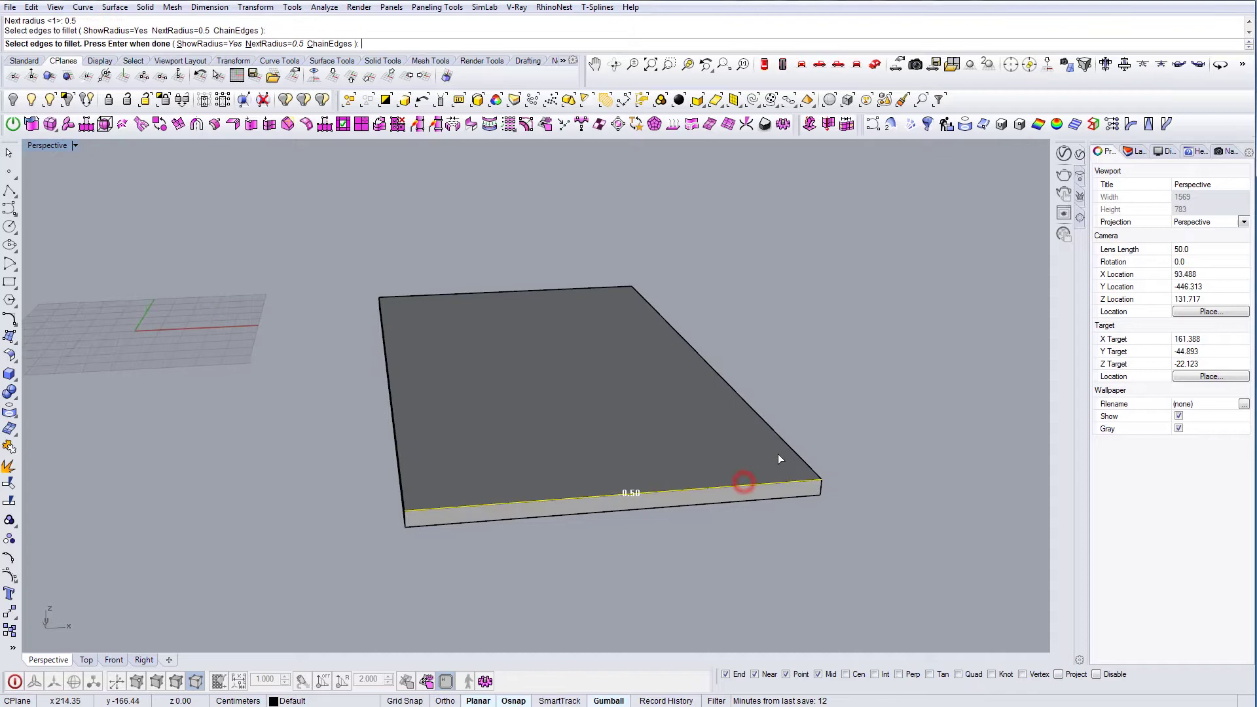
left_click(783, 447)
right_click_drag(783, 446, 448, 410)
left_click(653, 424)
right_click_drag(715, 506, 474, 376)
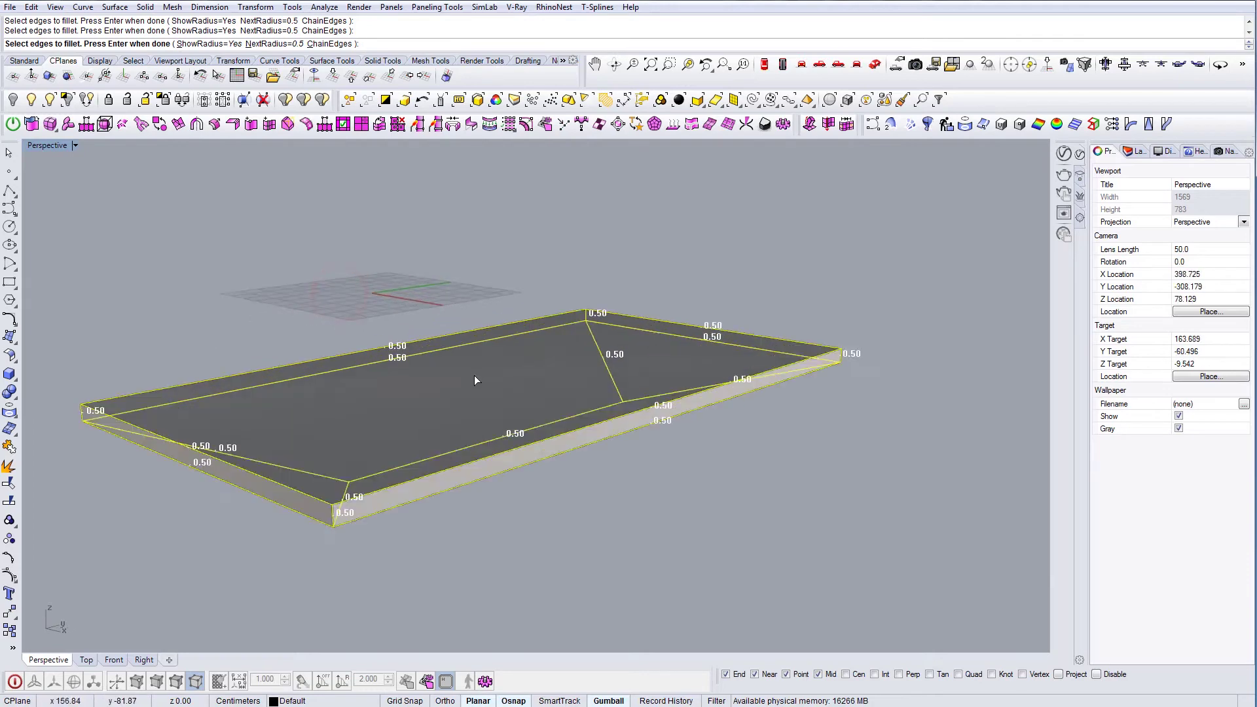
key("Return")
scroll(349, 493, "up", 6)
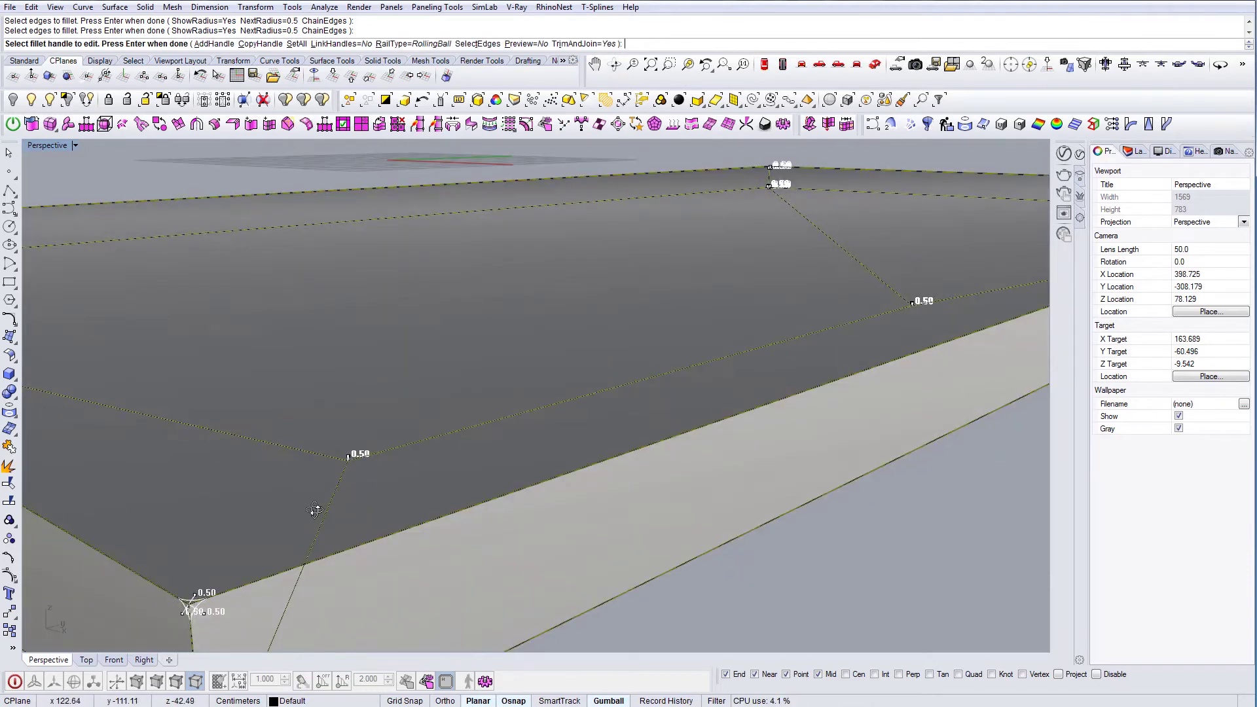
right_click_drag(314, 510, 370, 352)
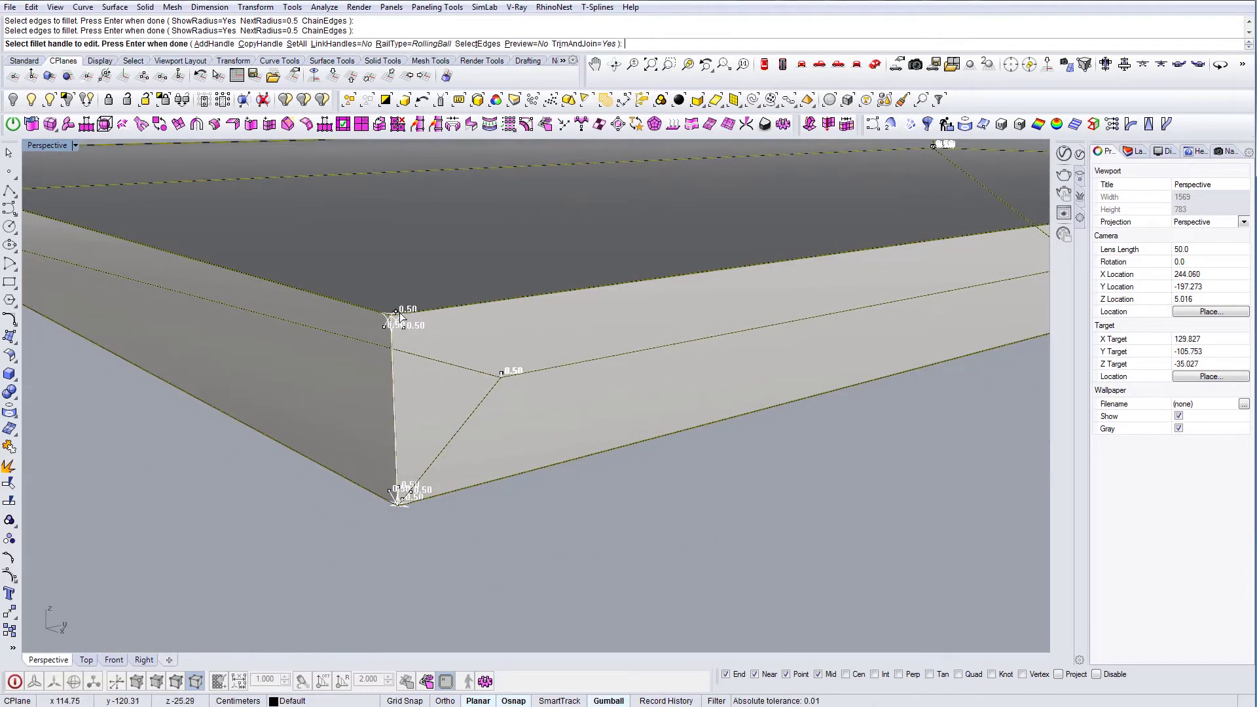
key("Return")
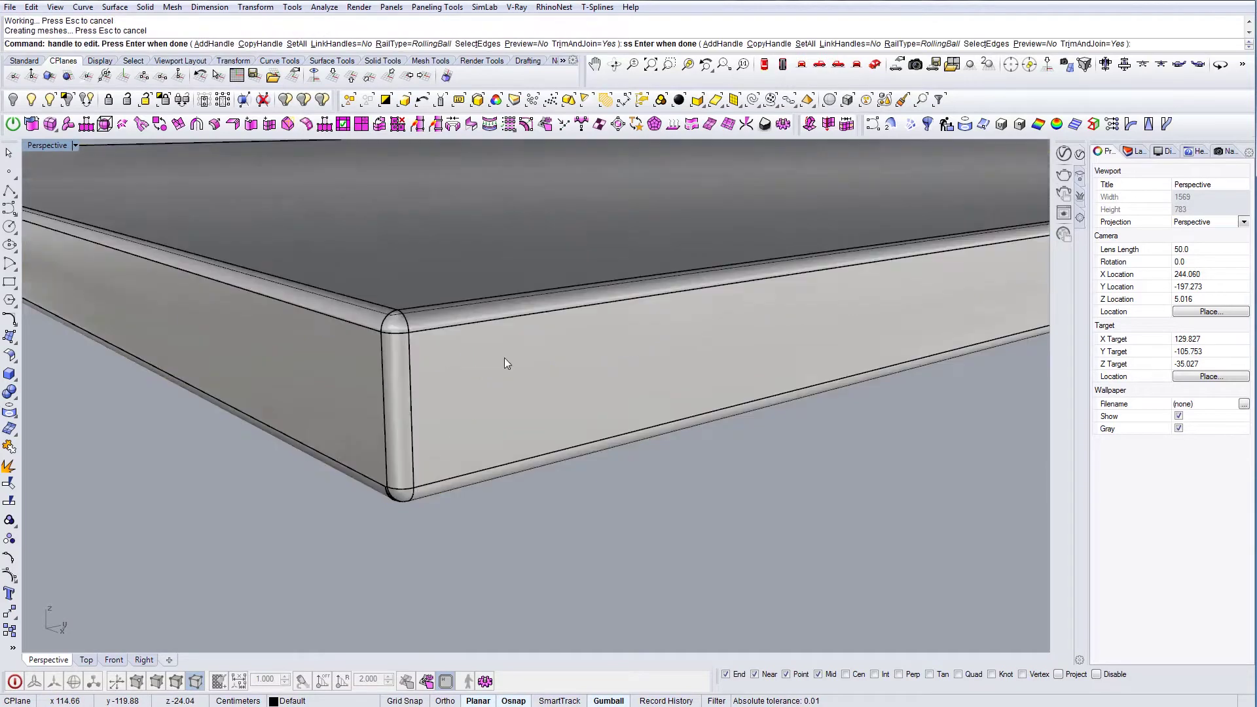
- Move the tabletop from the midpoint of its underside's central ridge to the origin at 0,0,0
scroll(517, 374, "down", 8)
right_click_drag(705, 409, 456, 414)
left_click(512, 391)
key("Escape")
right_click_drag(511, 425, 880, 430)
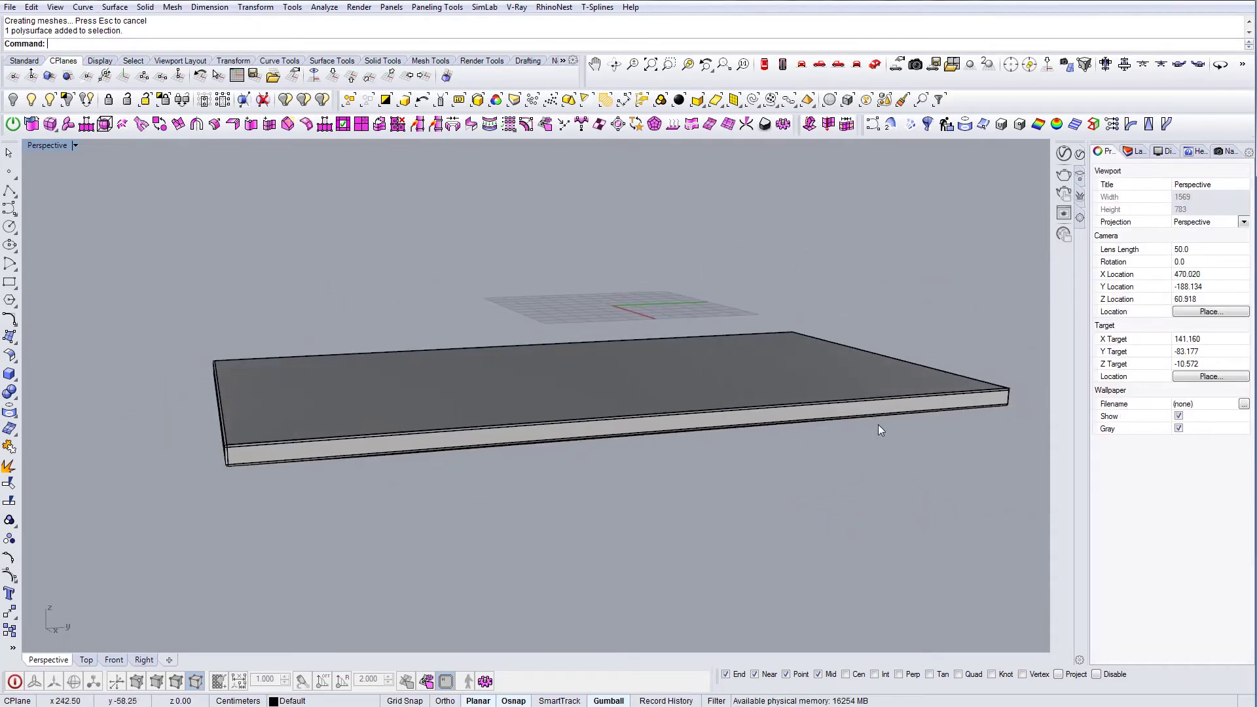
scroll(528, 425, "down", 6)
right_click_drag(574, 441, 508, 403, "shift")
left_click(508, 404)
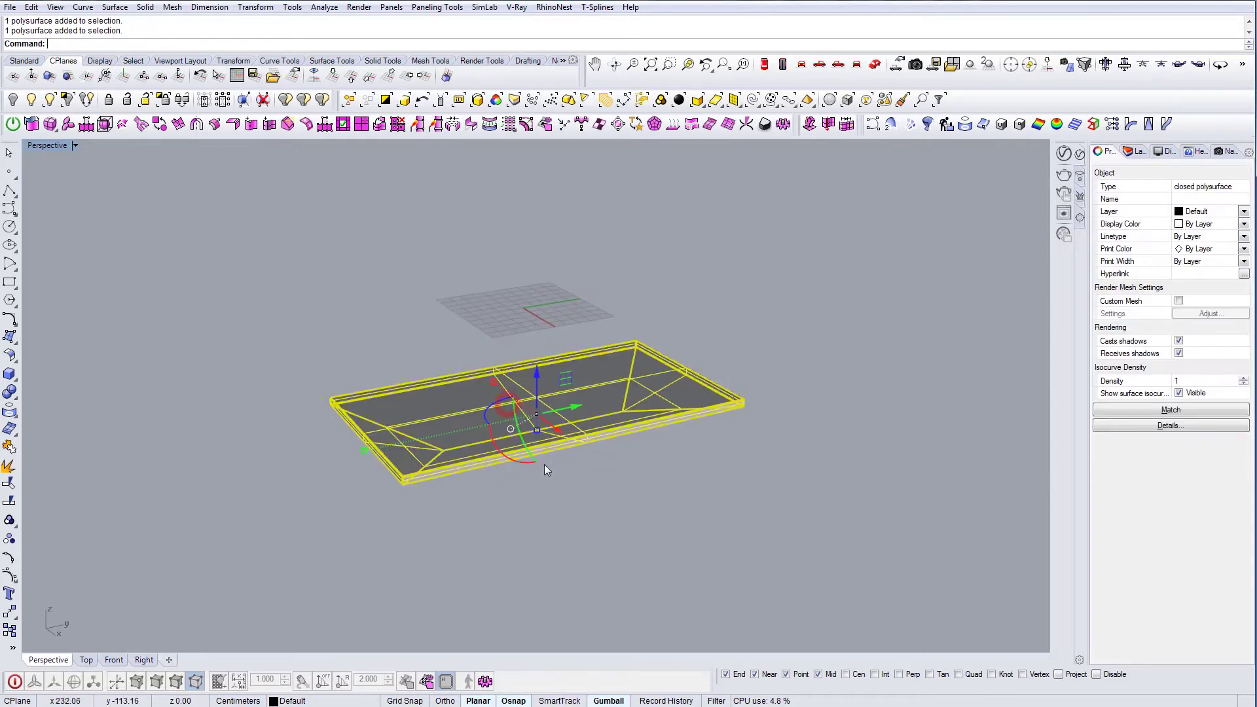
right_click_drag(544, 465, 605, 507)
type("M")
key("Return")
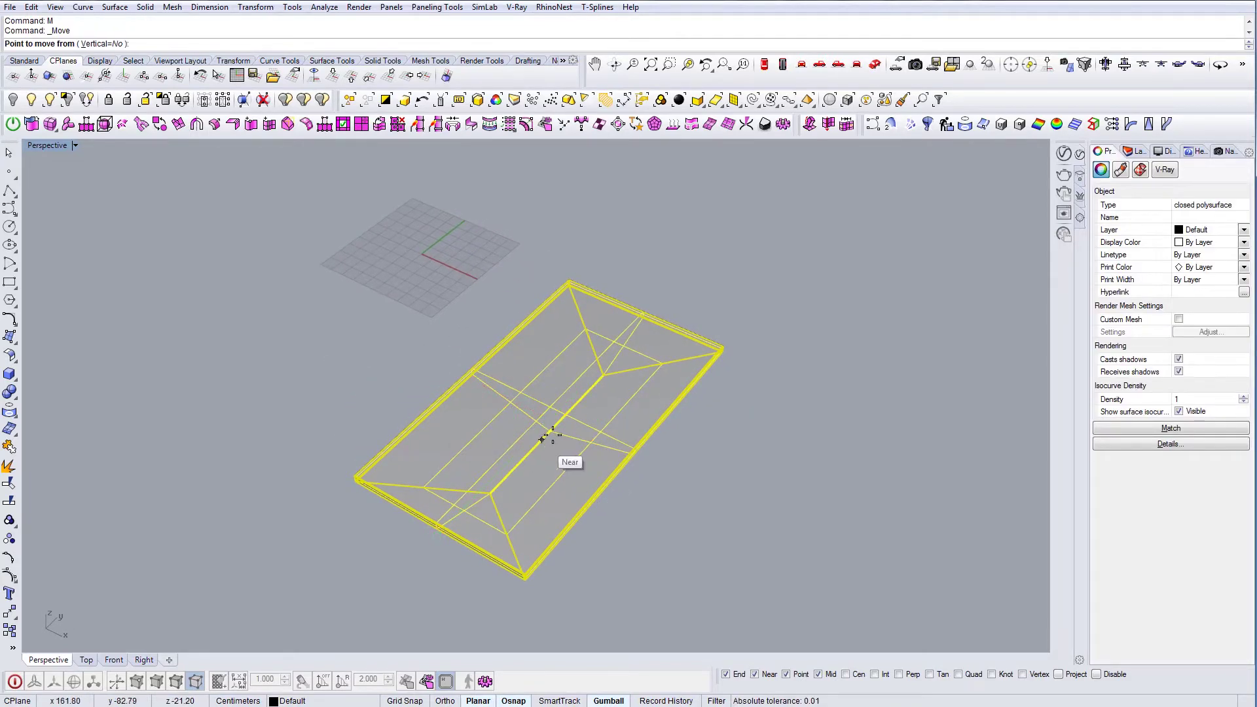
left_click(552, 433)
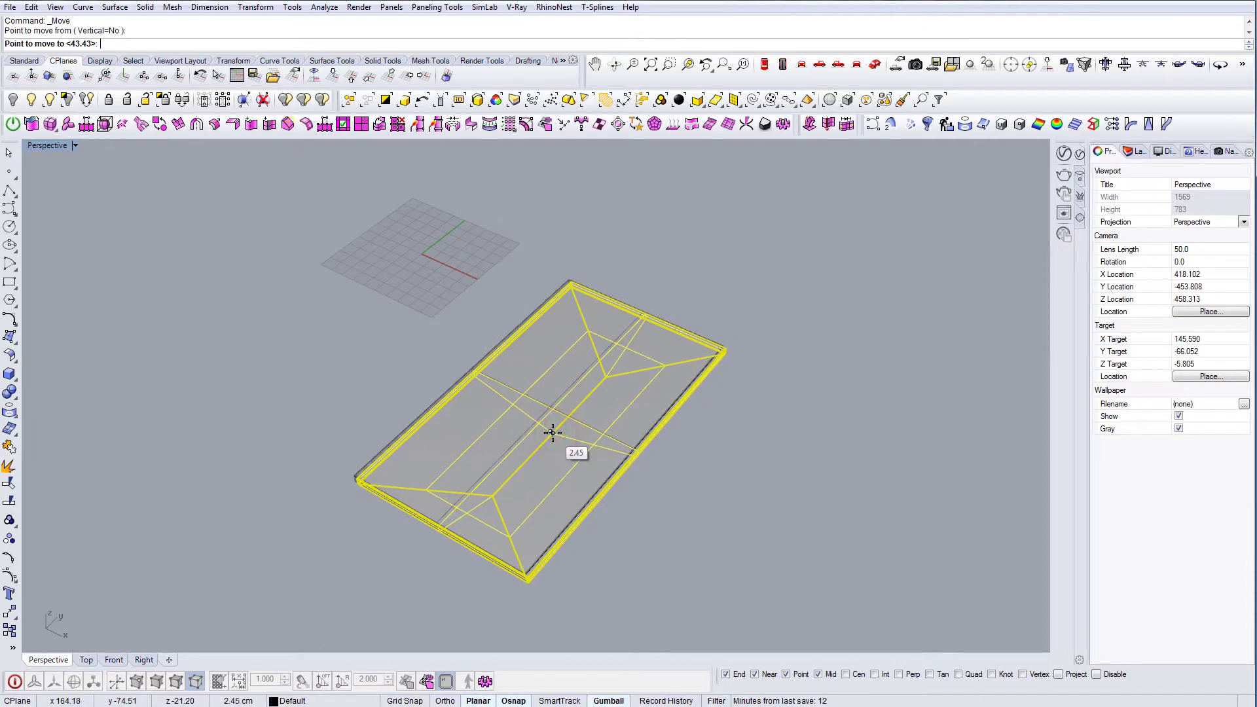
type("0,0,0")
key("Return")
key("Escape")
- Delete the leftover outline rectangle and centre line curves at the tabletop's former position
left_click_drag(693, 517, 520, 345)
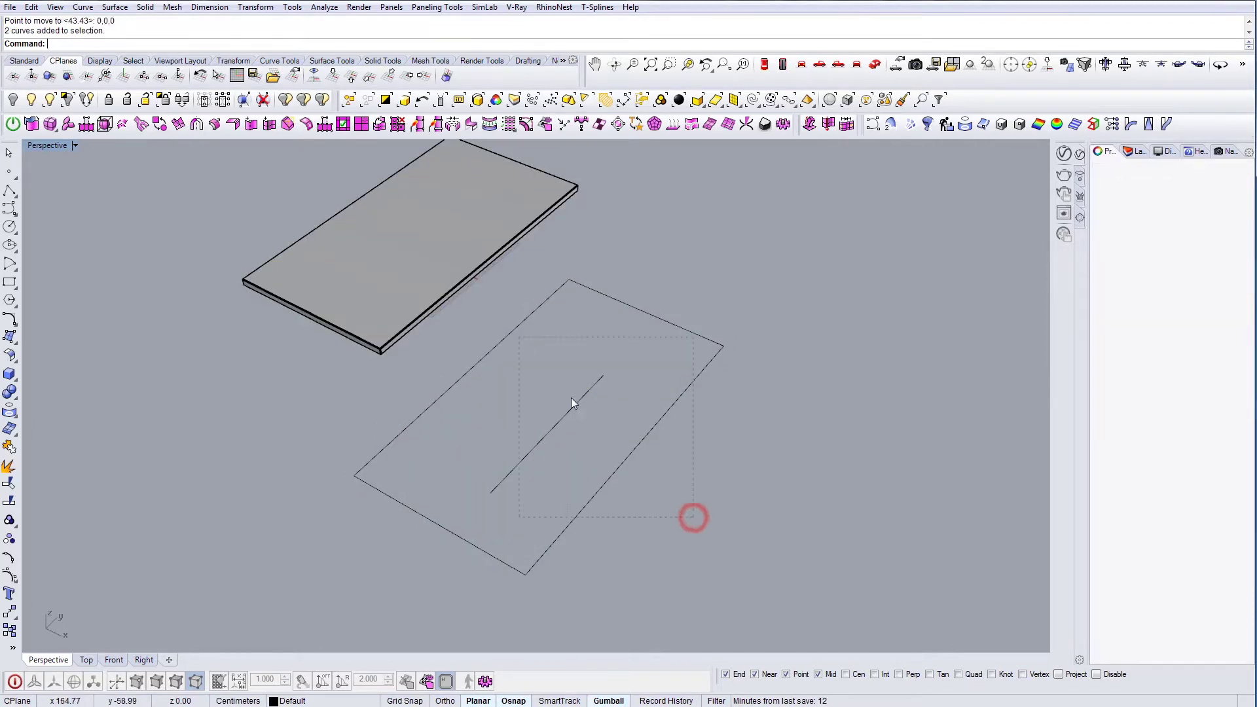
key("Delete")
right_click_drag(571, 398, 537, 419)
- Raise the tabletop vertically above the ground grid and switch to the Right view
left_click(667, 439)
right_click_drag(666, 439, 510, 435, "shift")
right_click_drag(597, 419, 559, 438)
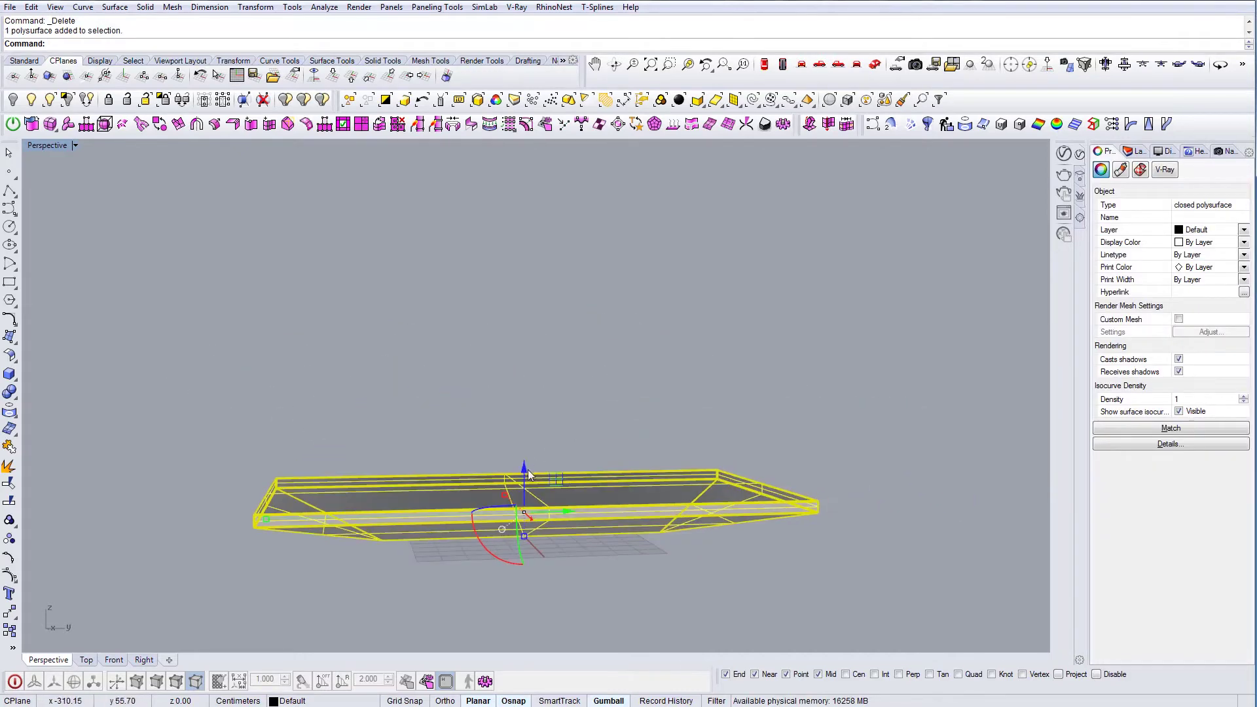
left_click_drag(528, 473, 528, 365)
left_click(818, 65)
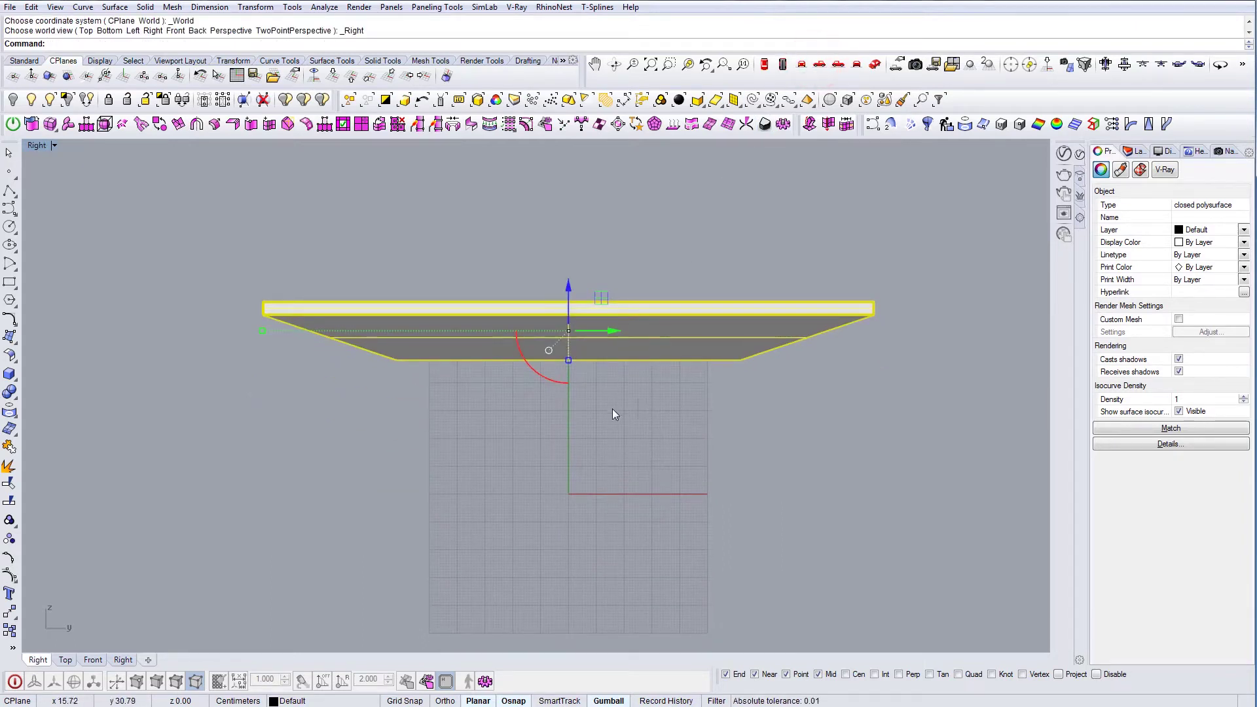
left_click(495, 441)
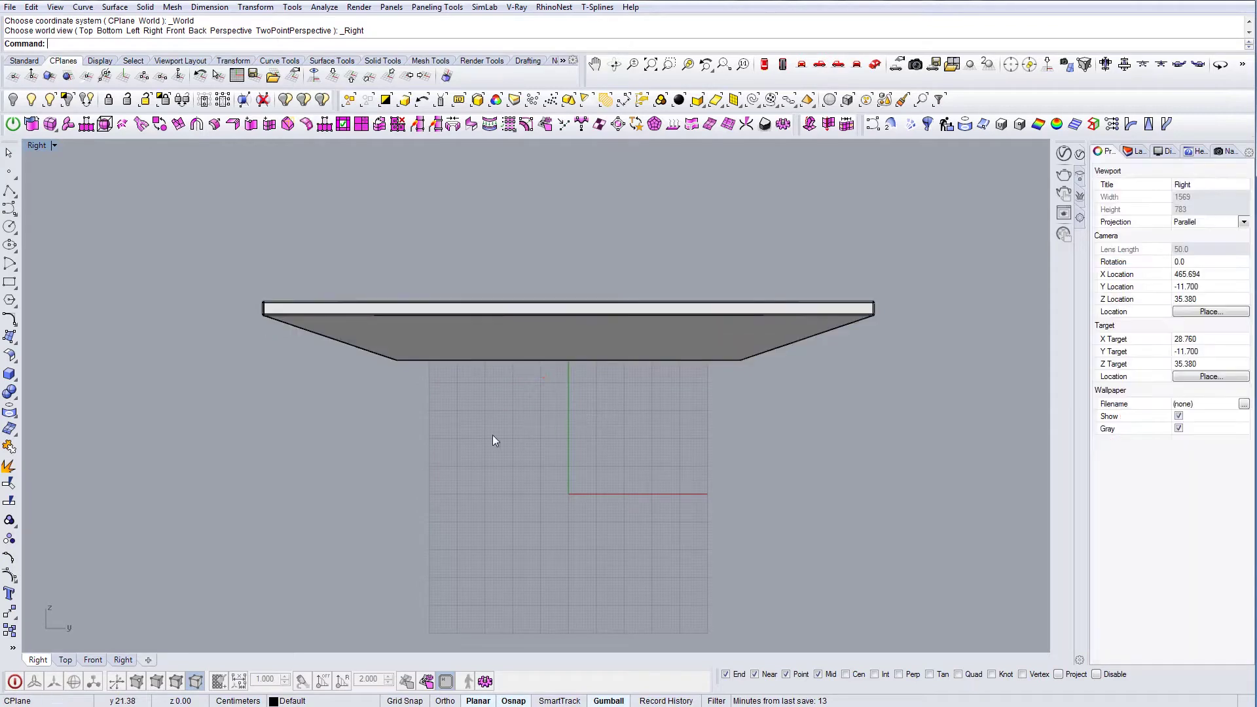
type("Rectangle")
key("Return")
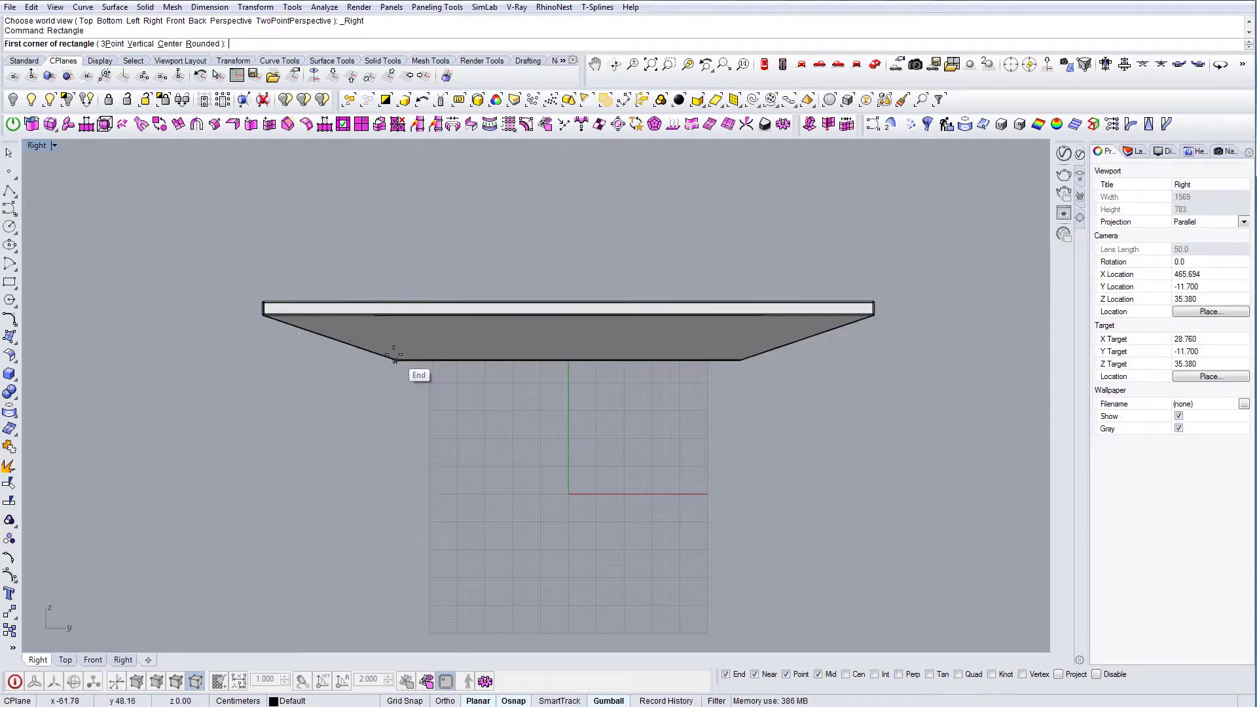
right_click_drag(332, 346, 359, 348)
- Draw a vertical guide line about 70 cm long downward from the tabletop's upper edge near its right-hand end
scroll(904, 296, "up", 6)
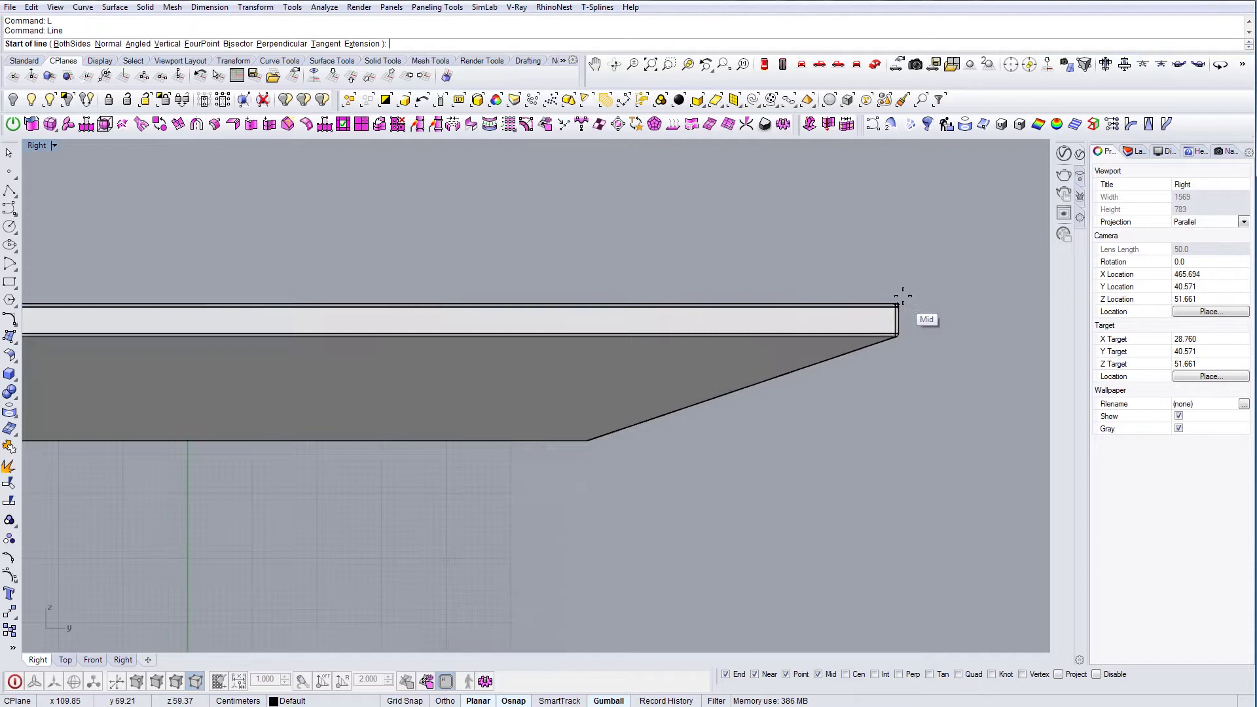
scroll(860, 305, "down", 3)
left_click(875, 306)
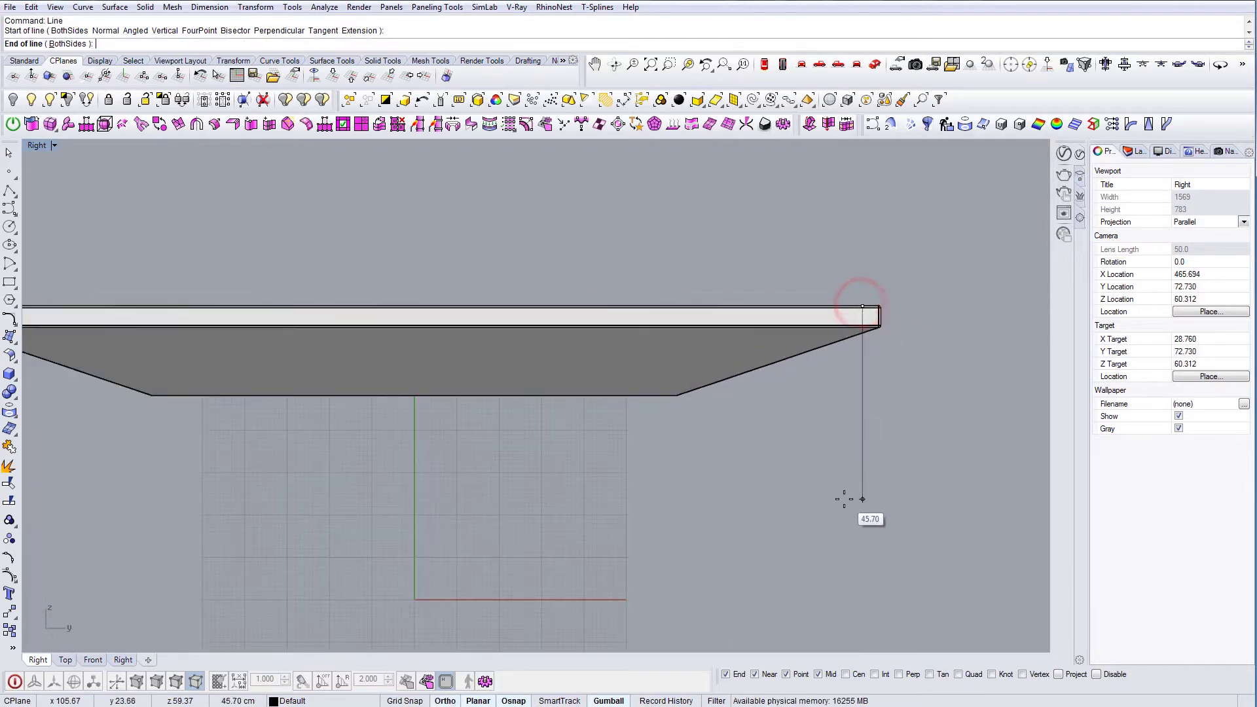
scroll(792, 511, "down", 5)
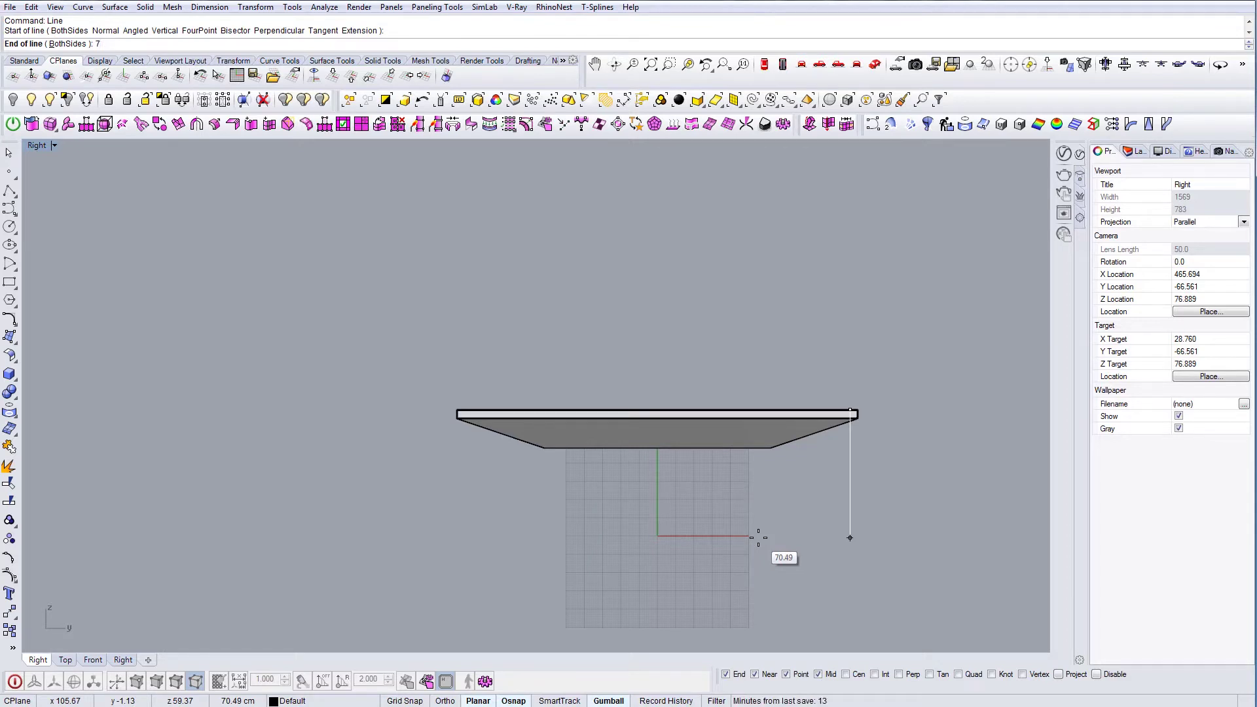
key("Return")
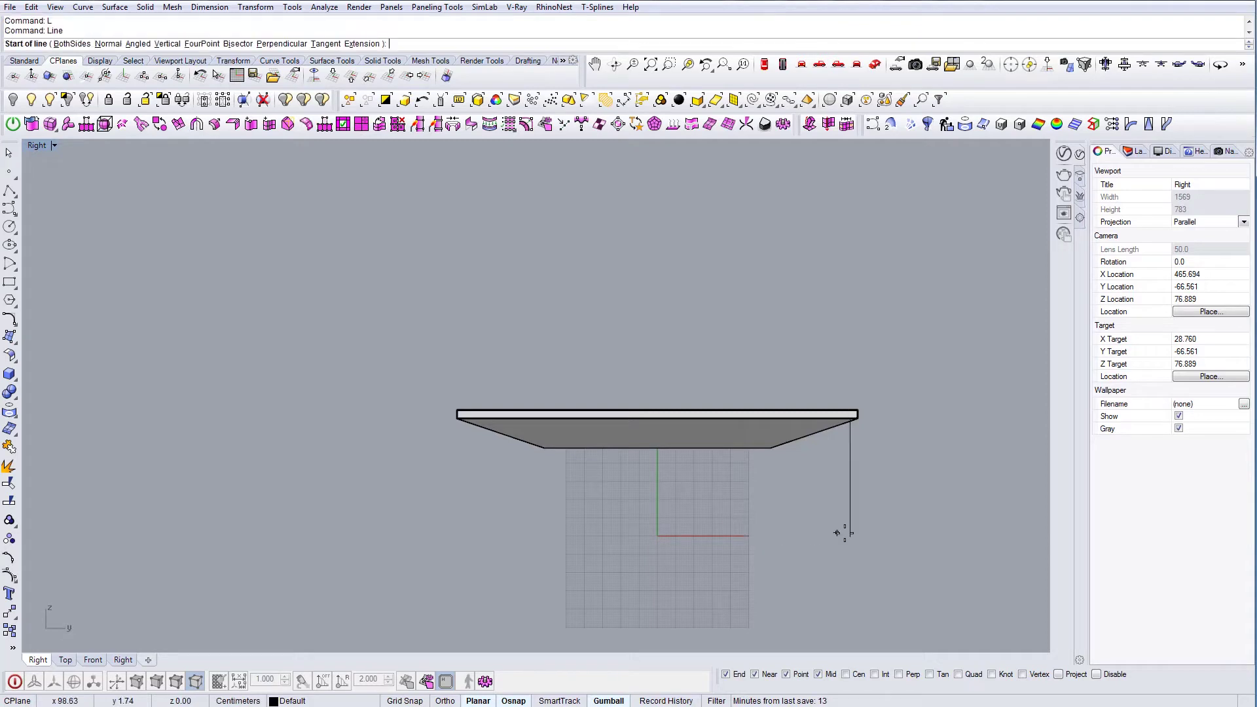
- Draw a horizontal floor guide line from the vertical guide's lower end to beyond the tabletop's opposite end
left_click(850, 538)
left_click(356, 527)
key("Return")
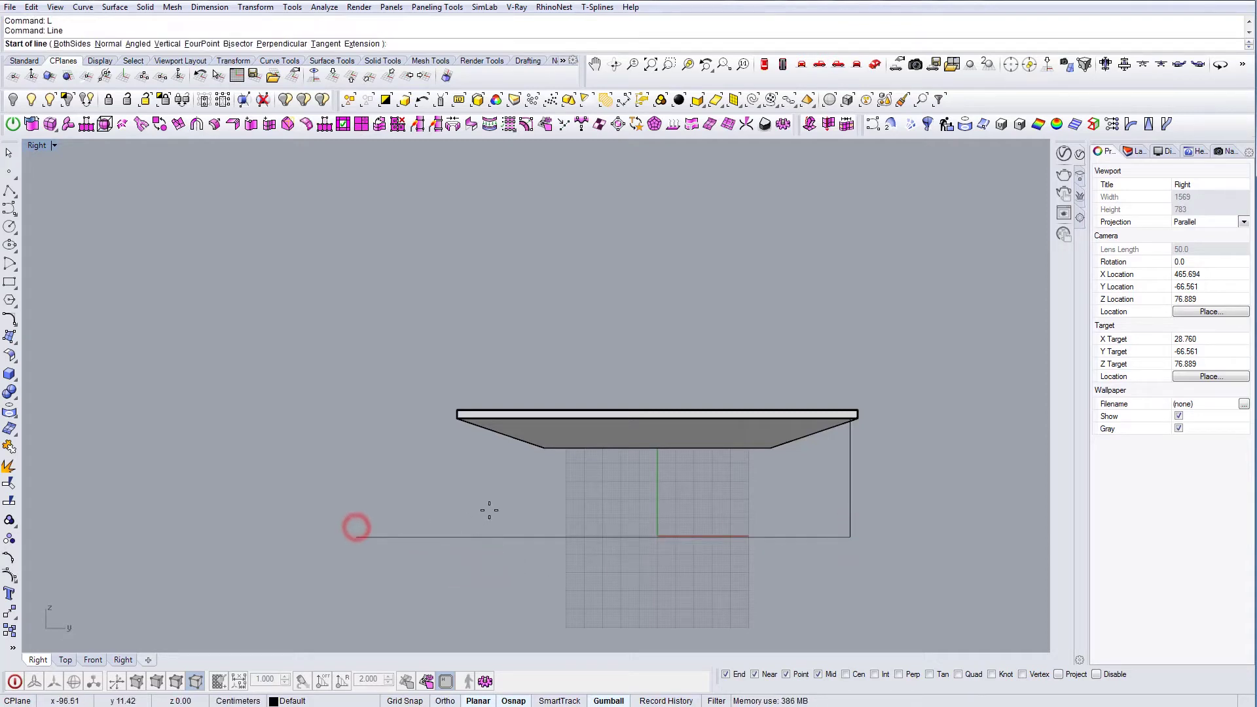
right_click_drag(586, 483, 570, 478)
- Draw a narrow upright leg rectangle from the underside's left lower corner down to the floor guide line
type("rectangle")
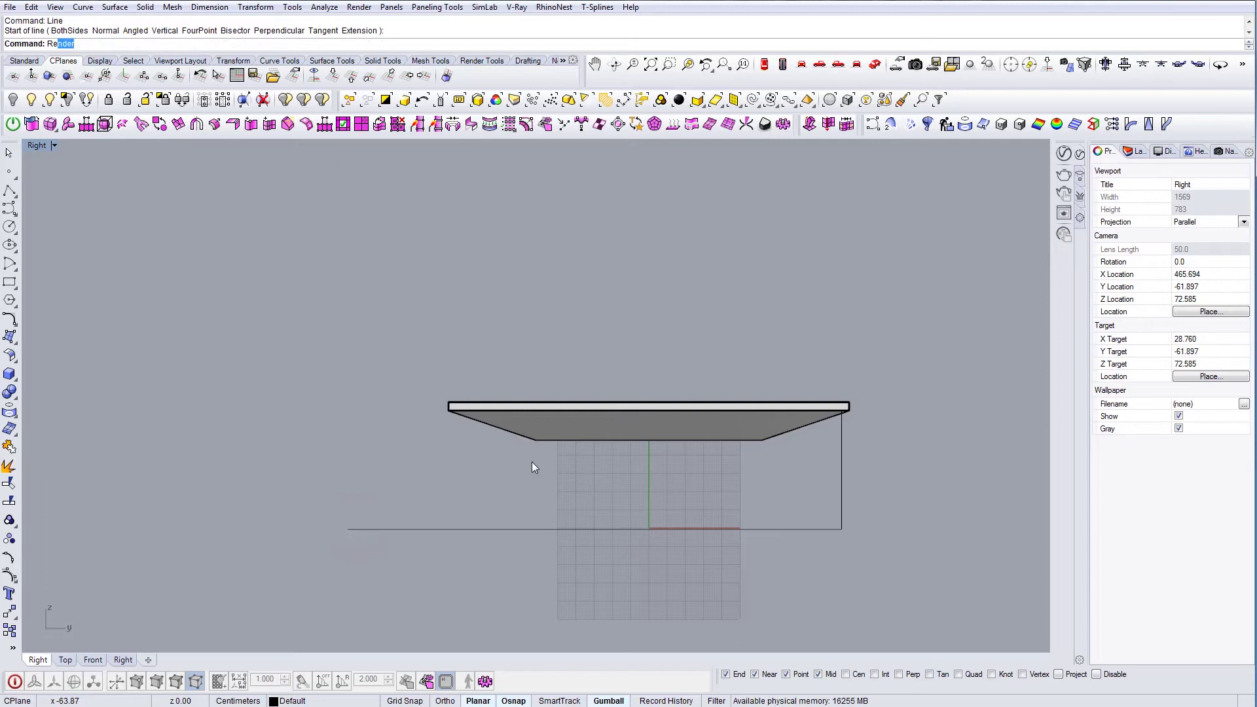
key("Return")
left_click(536, 440)
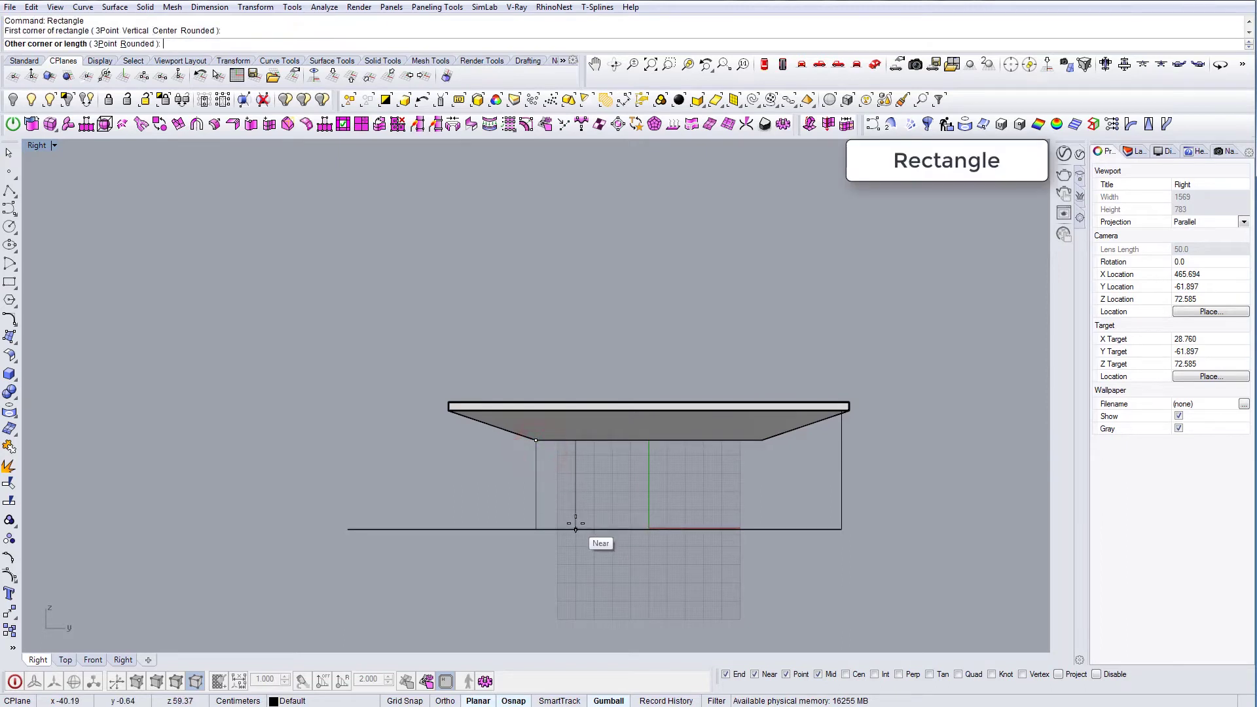
left_click(575, 524)
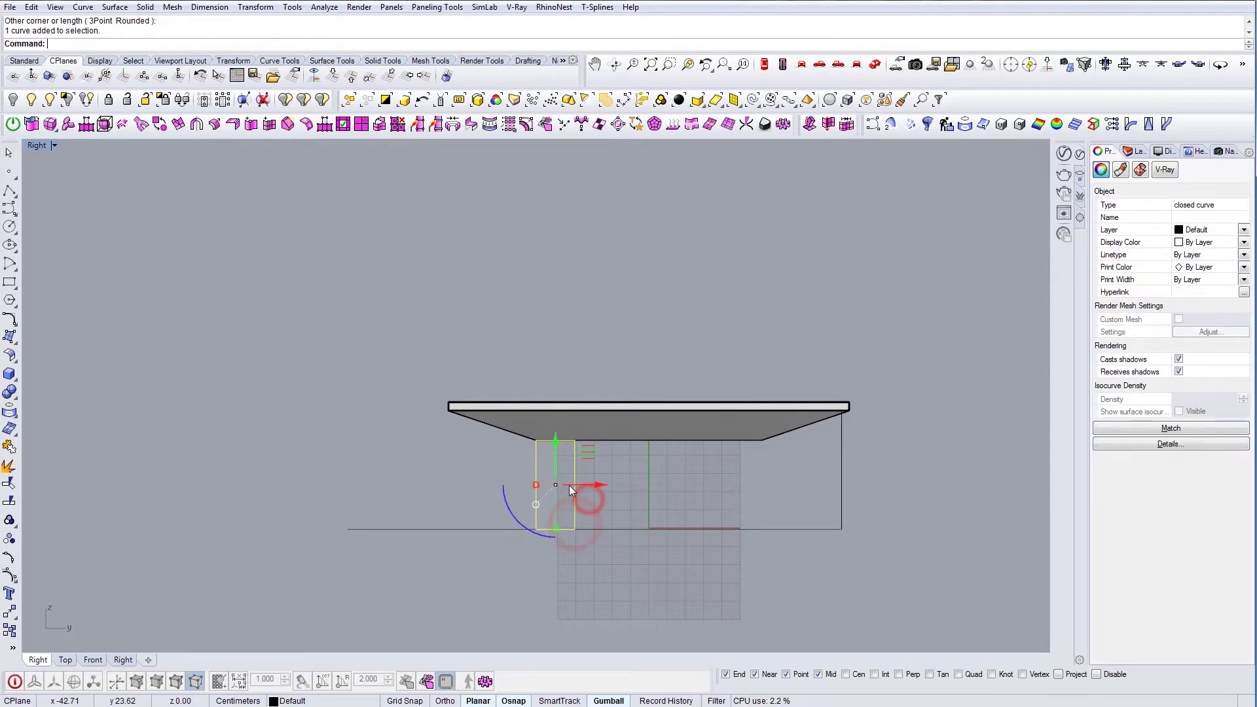
- Mirror a copy of the leg rectangle to the other end of the table, about the underside's midpoint
right_click_drag(568, 486, 551, 481)
type("Mirror")
key("Return")
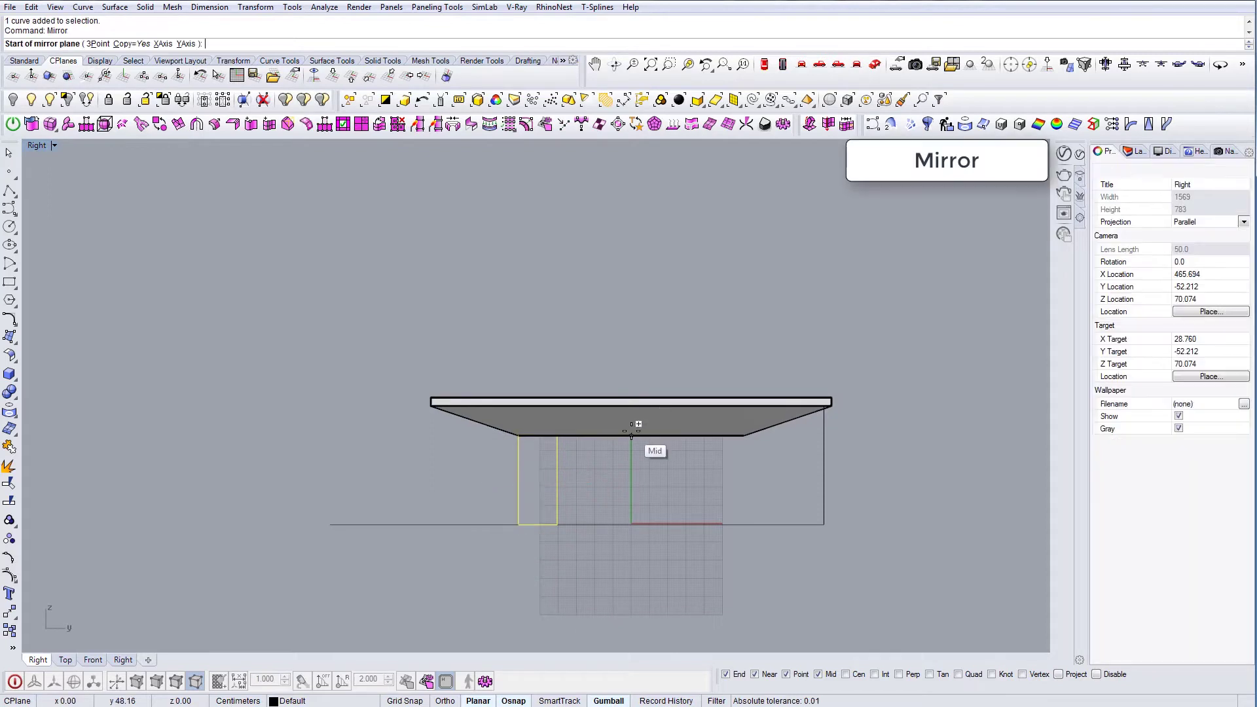
left_click(631, 462)
- Delete the vertical and horizontal guide lines, keeping the two leg rectangles and the tabletop
mouse_move(842, 547)
left_mouse_down()
mouse_move(783, 506)
mouse_move(839, 529)
left_mouse_up()
key("Delete")
right_click_drag(839, 530, 713, 520)
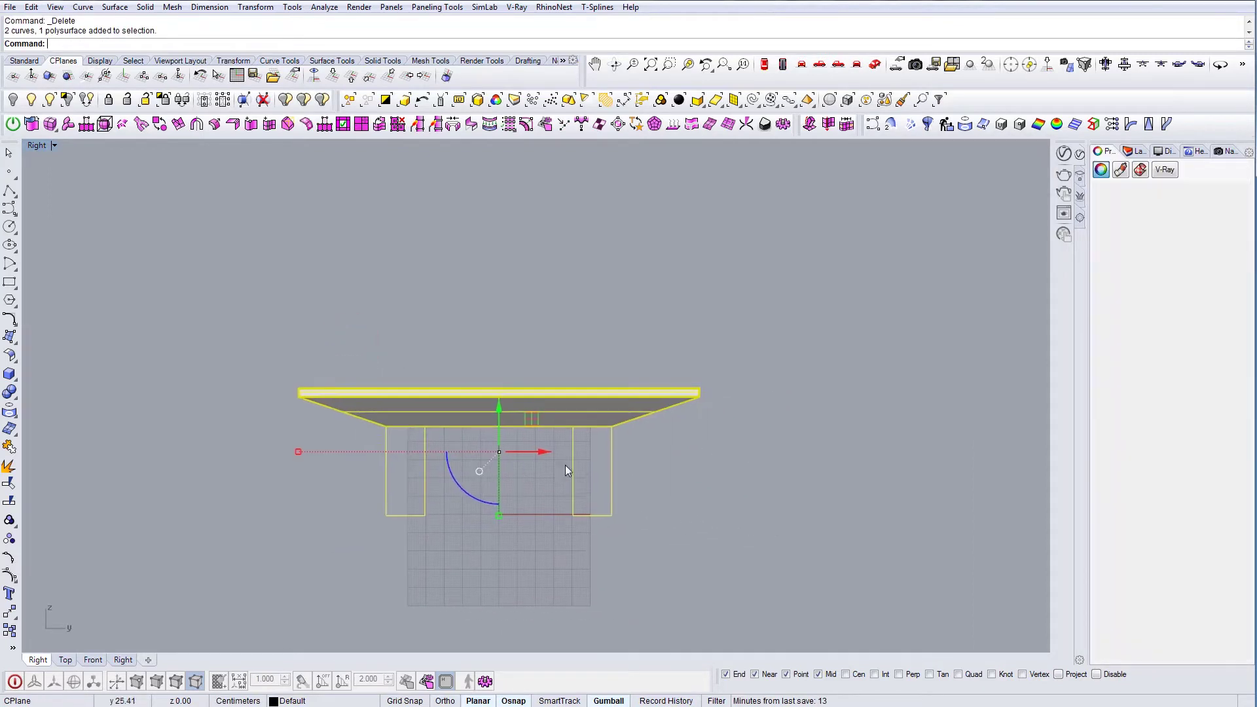
- Move the tabletop and both leg rectangles together along the Y axis, away from the origin
left_click_drag(545, 452, 858, 470)
left_click(858, 470)
right_click_drag(735, 463, 611, 479)
scroll(687, 497, "up", 6)
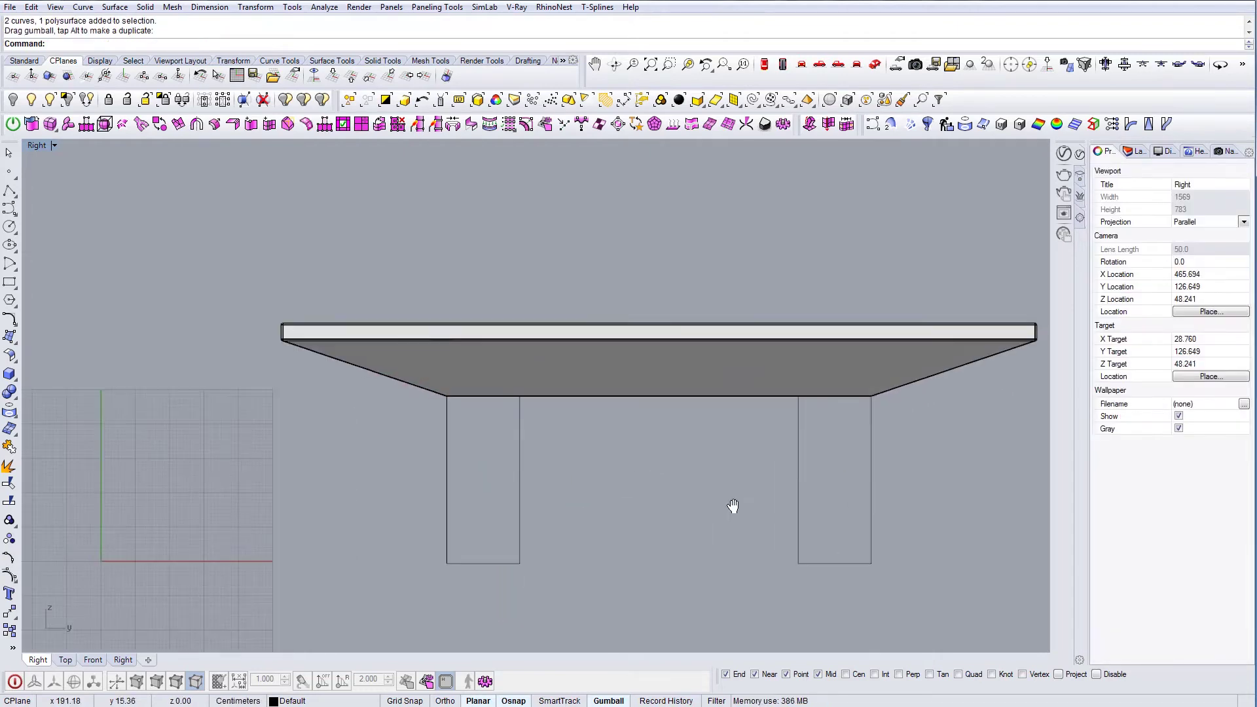
right_click_drag(733, 509, 667, 508)
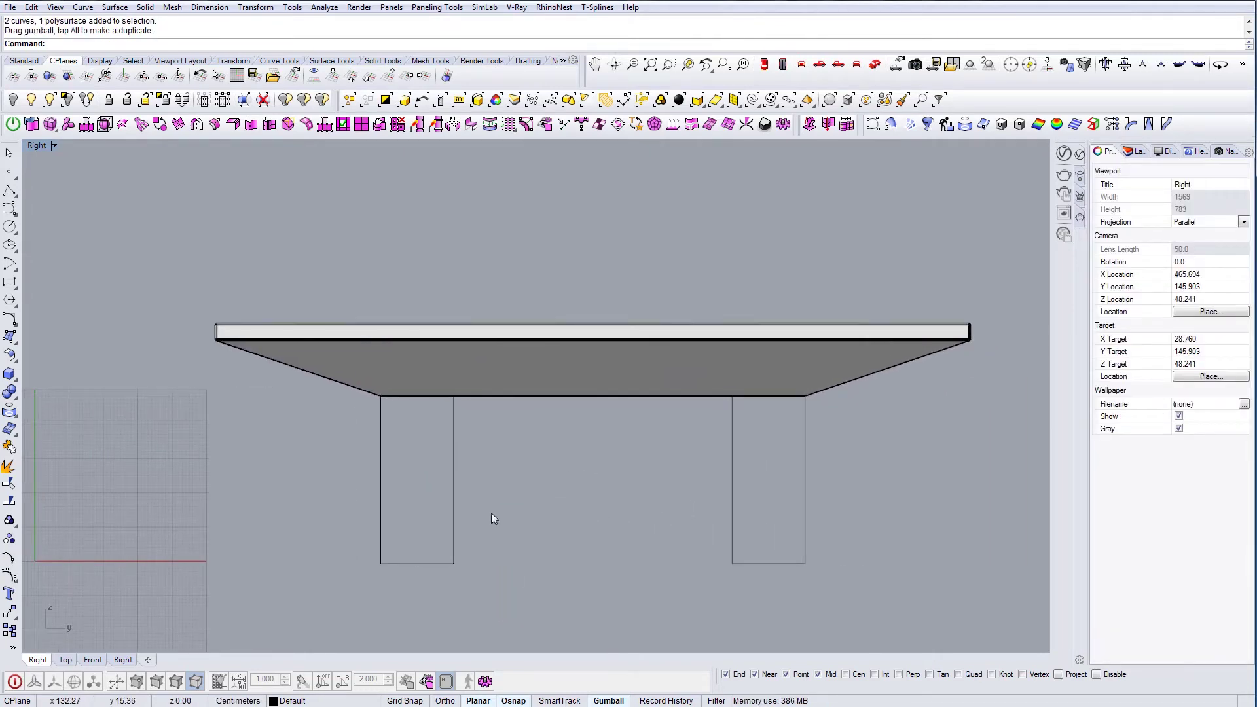
- Select the front leg rectangle, switch to the perspective view, and set the construction plane to World Top
left_click_drag(514, 533, 429, 488)
left_click(875, 65)
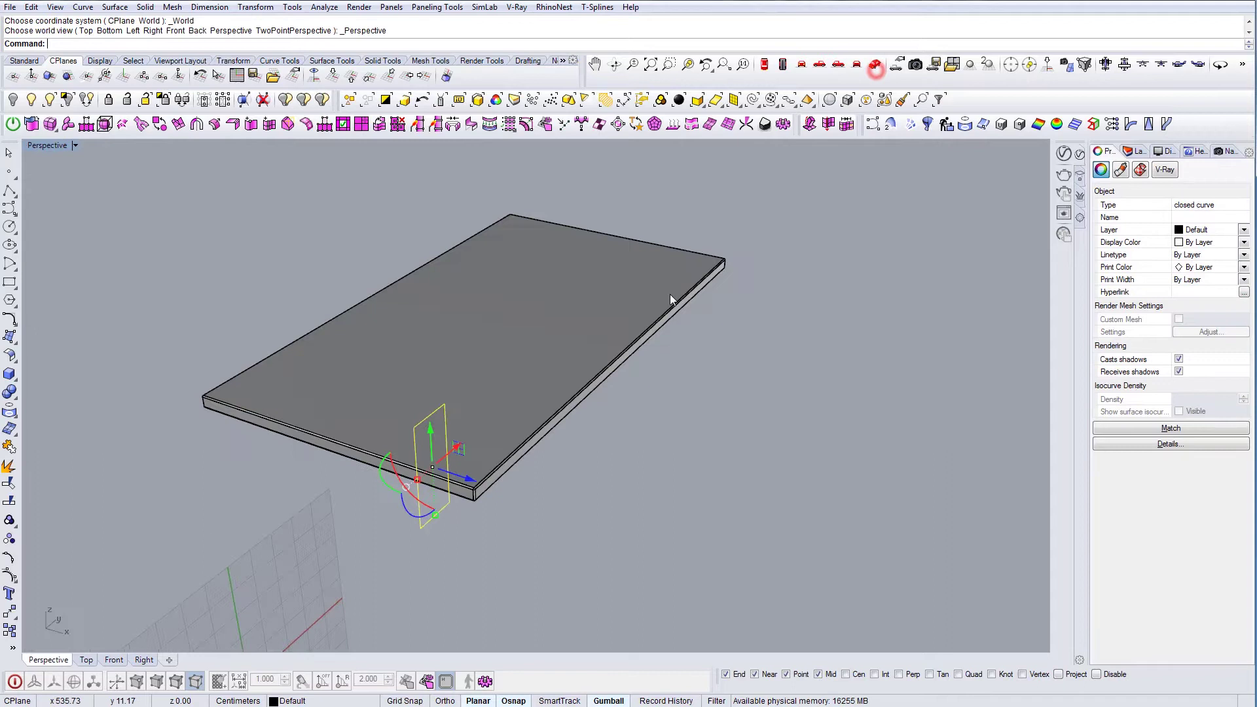
right_click_drag(493, 392, 372, 244)
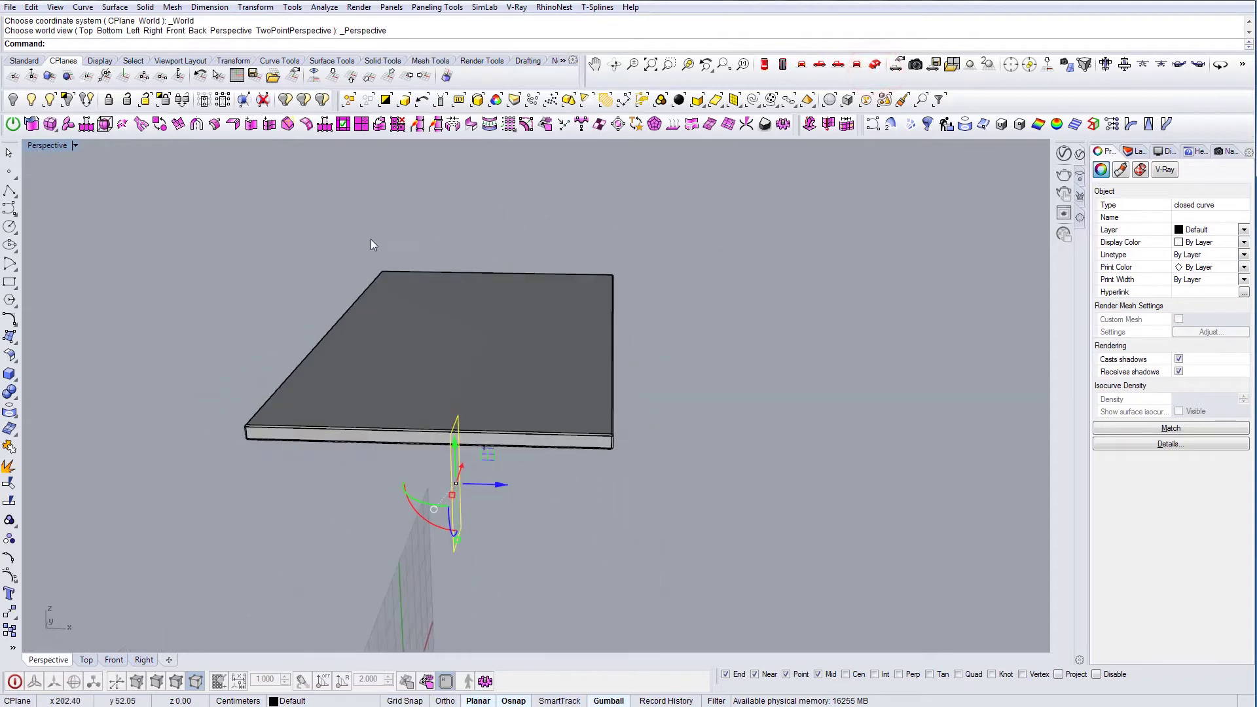
left_click(352, 77)
- Shift the front leg rectangle sideways along X and extrude it back across the table's centre as an open box sleeve
right_click_drag(524, 203, 501, 502)
left_click_drag(502, 503, 557, 518)
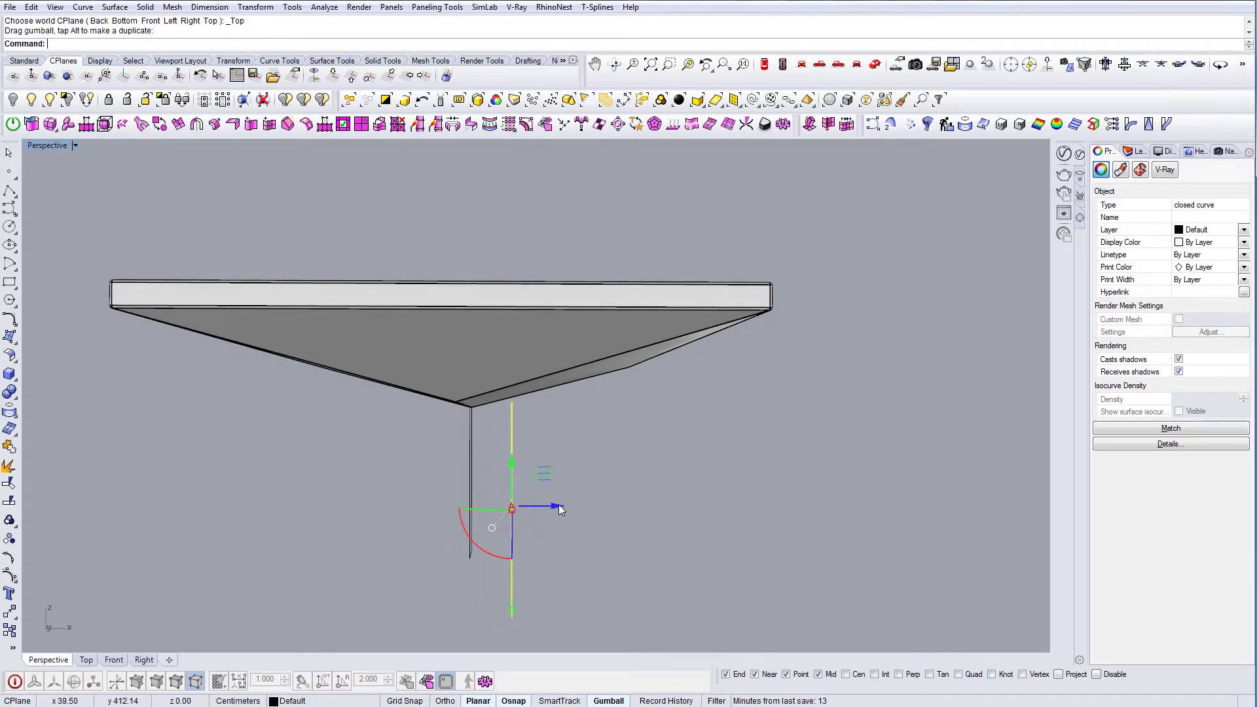
left_click_drag(452, 507, 437, 503)
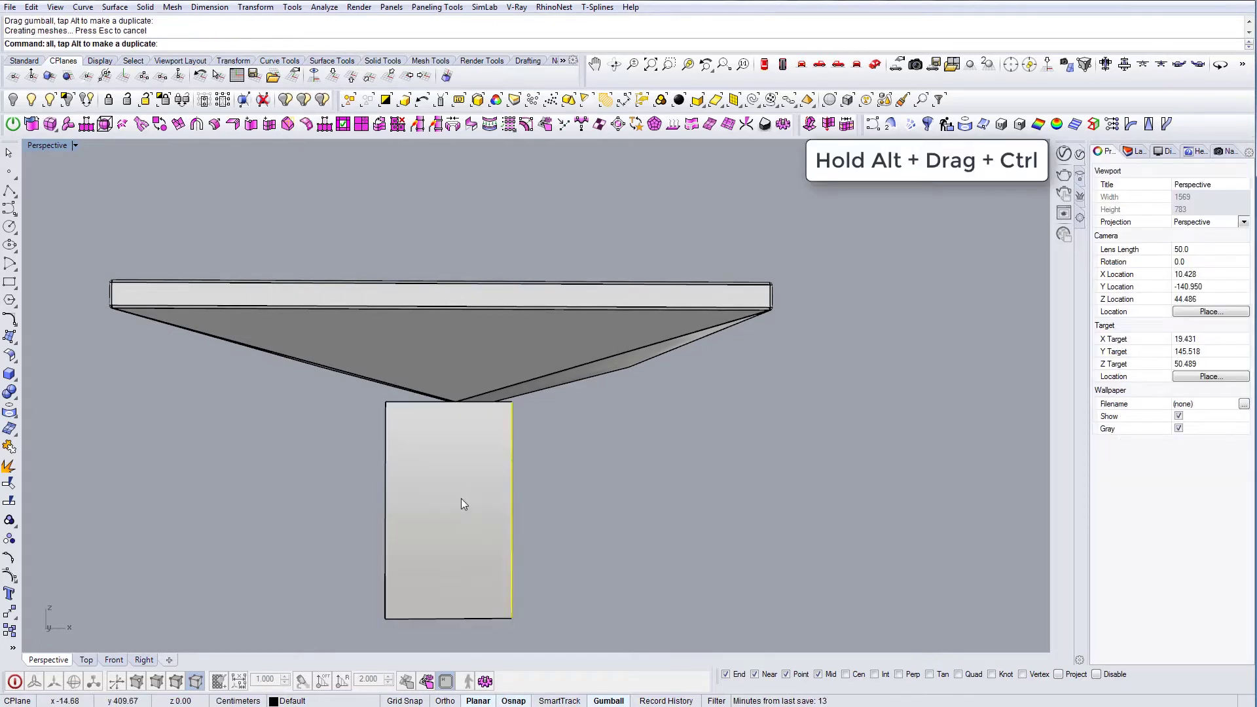
- Turn on the leg extrusion's solid points and scale its four bottom corners outward along X to widen the base
right_click_drag(461, 498, 503, 474)
left_click(492, 466)
type("So")
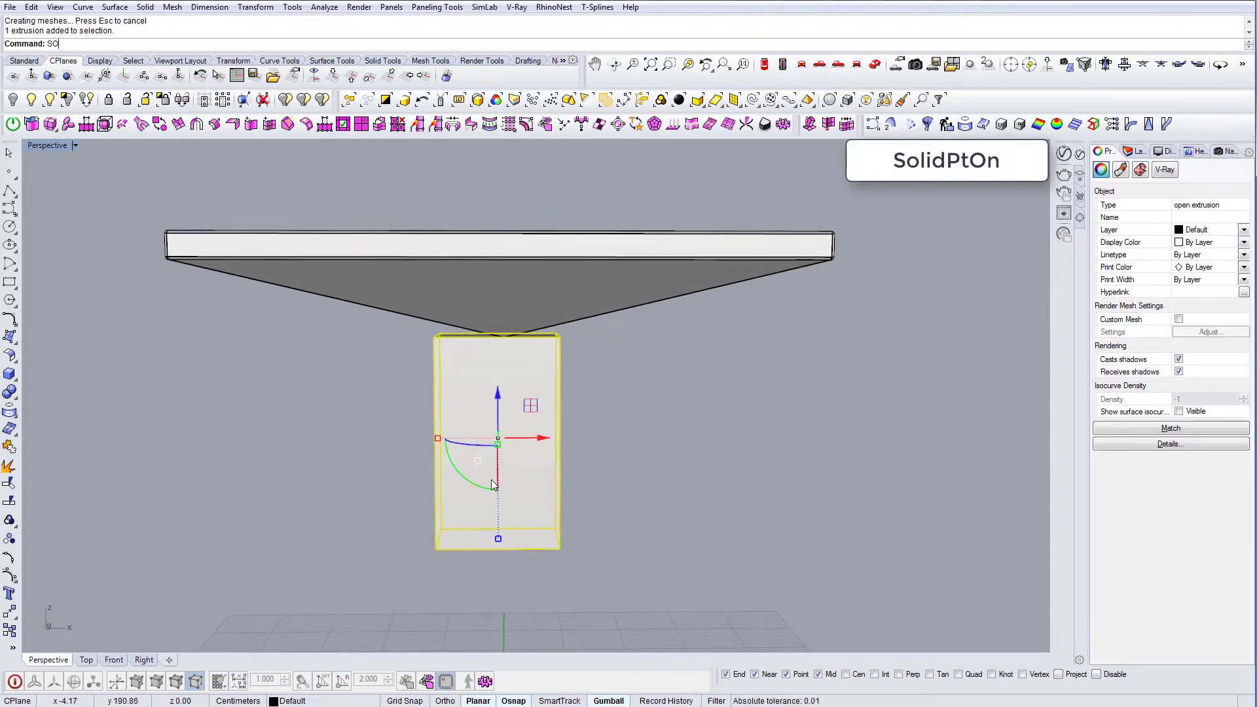
key("Return")
left_click_drag(334, 497, 589, 577)
right_click_drag(592, 571, 598, 606)
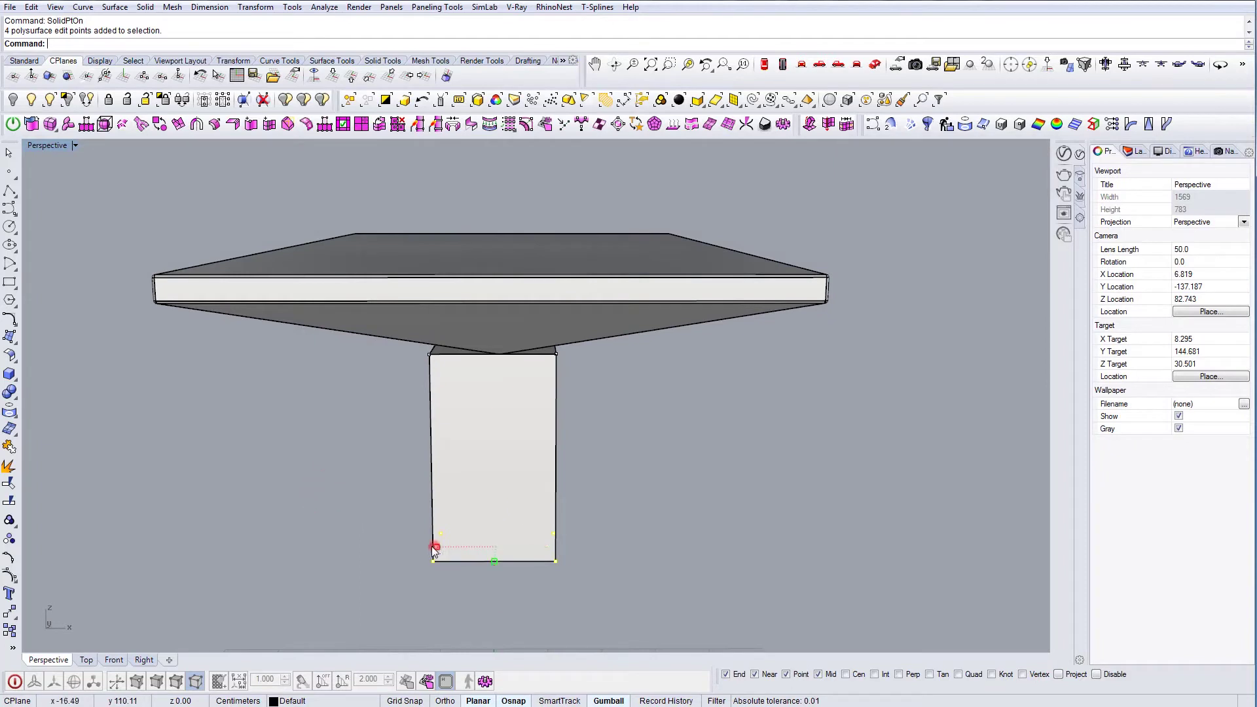
left_click_drag(429, 550, 429, 550)
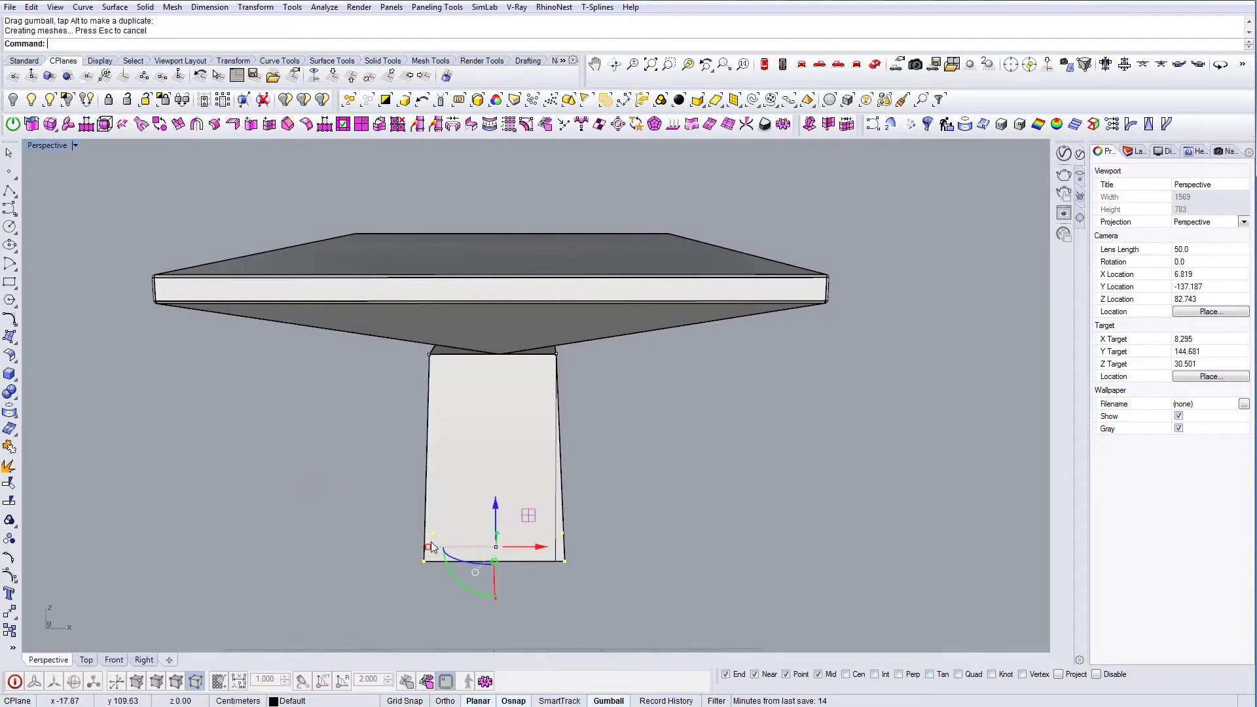
- Scale the leg's four upper corner points inward along X so the leg tapers toward the tabletop
right_click_drag(428, 550, 367, 427)
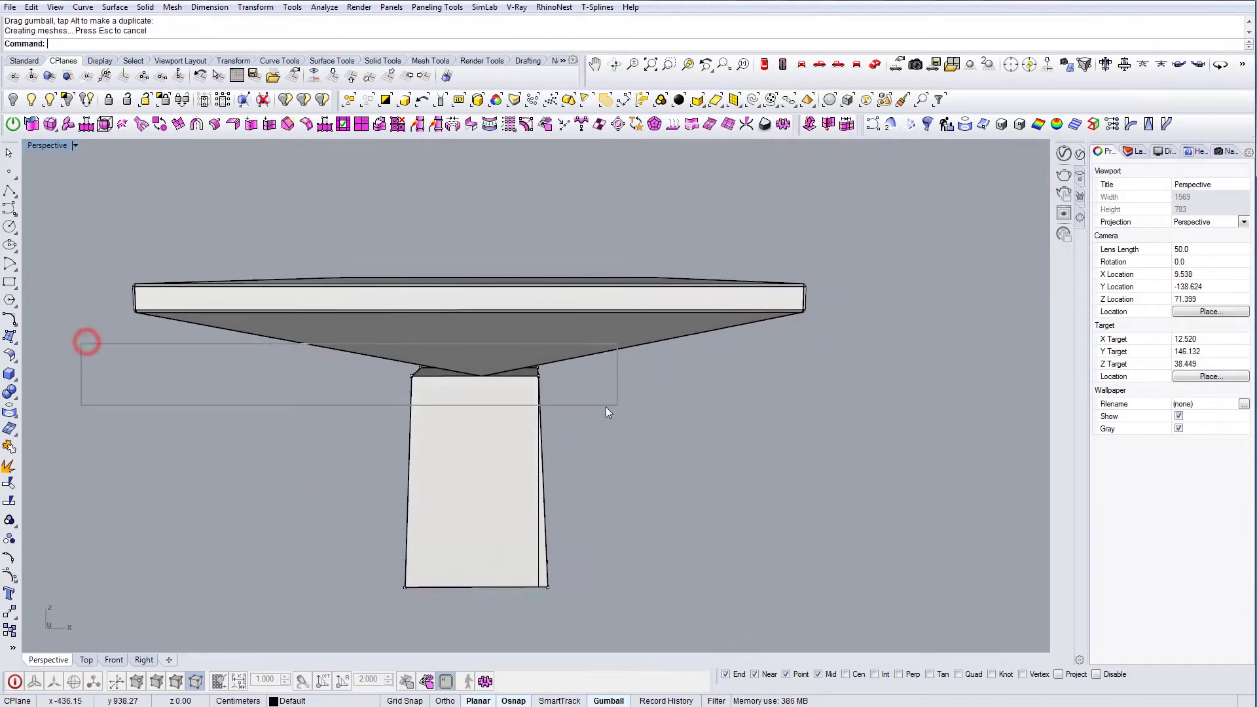
left_click_drag(607, 407, 609, 406)
right_click_drag(561, 393, 421, 381)
left_click_drag(429, 376, 437, 379)
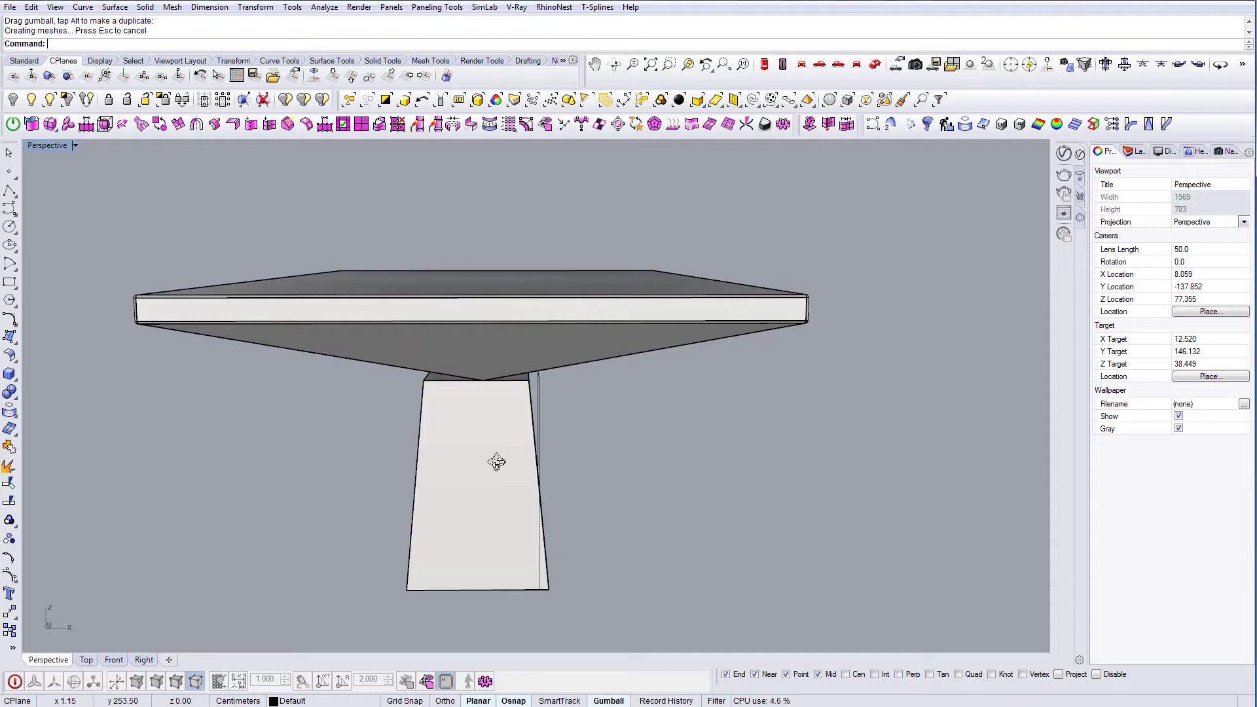
- Centre the leg under the tabletop by moving its bottom-edge midpoint in line with the far edge's midpoint, and delete the leftover front rectangle
right_click_drag(496, 462, 513, 545)
left_click(496, 427)
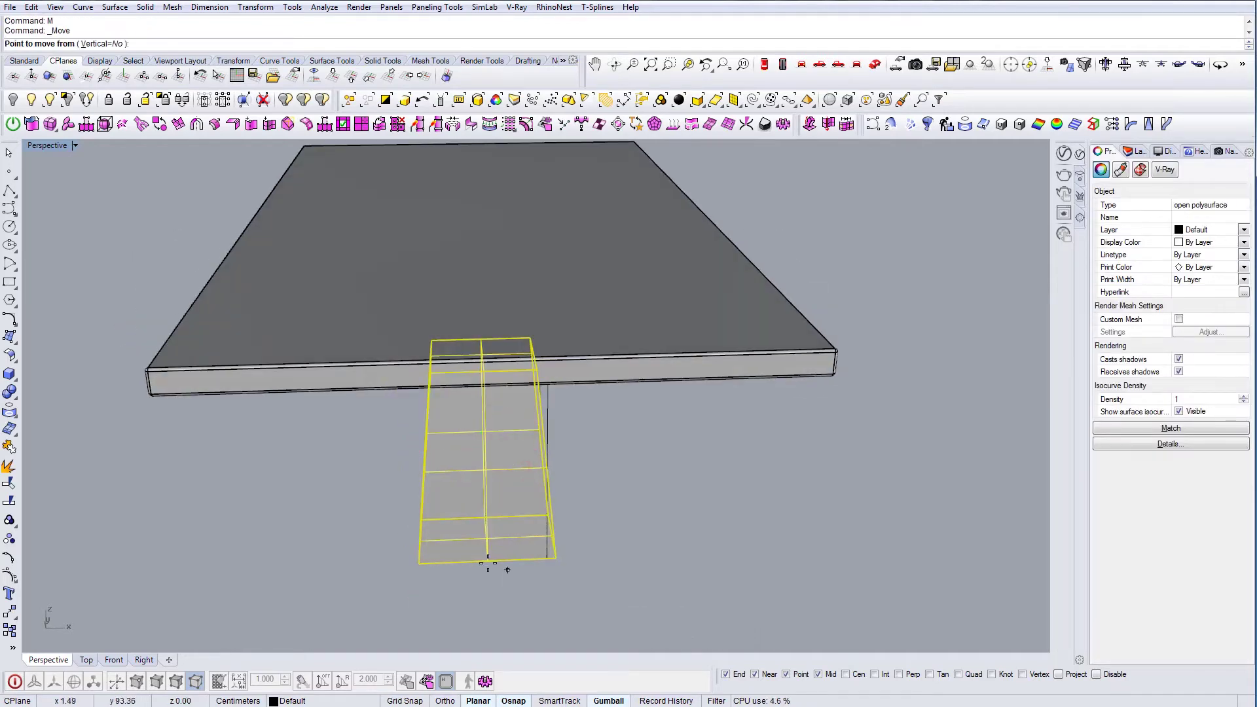
left_click(490, 563)
right_click_drag(524, 426, 500, 232)
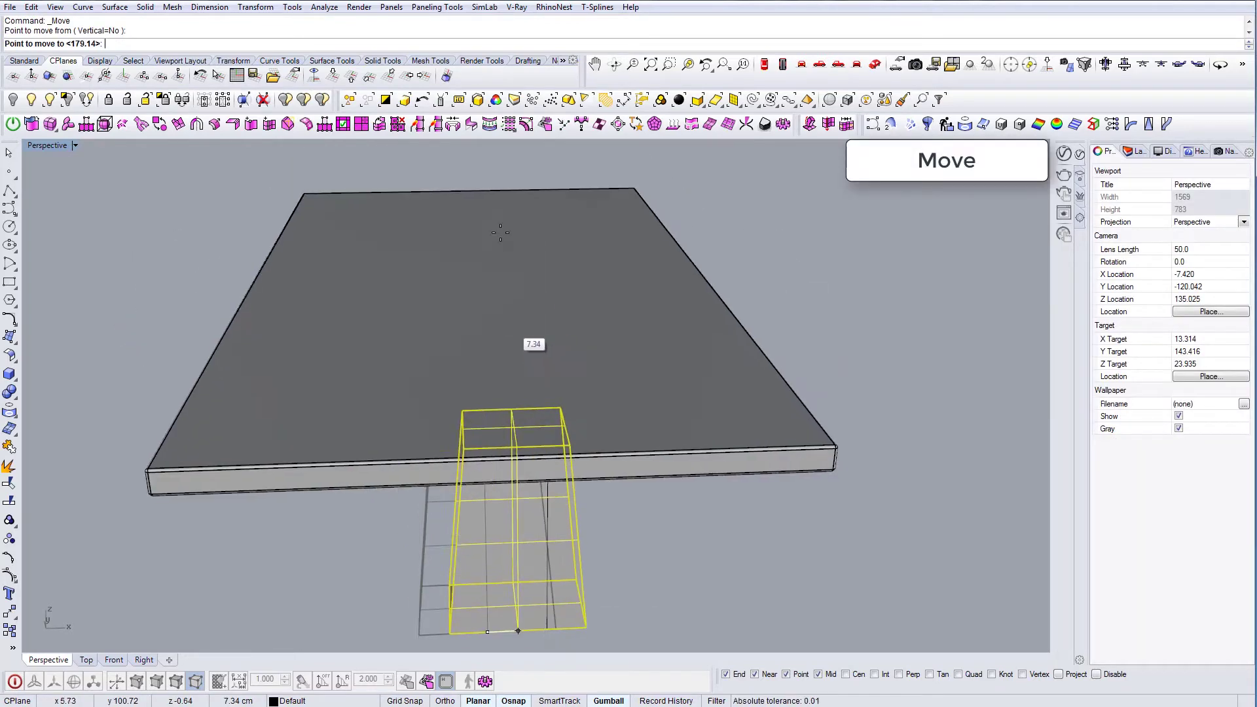
left_click(475, 192)
right_click_drag(472, 191, 478, 496)
left_click(448, 511)
key("Delete")
- Extract the wireframe curves of the tapered leg and delete the source surface
left_click(478, 495)
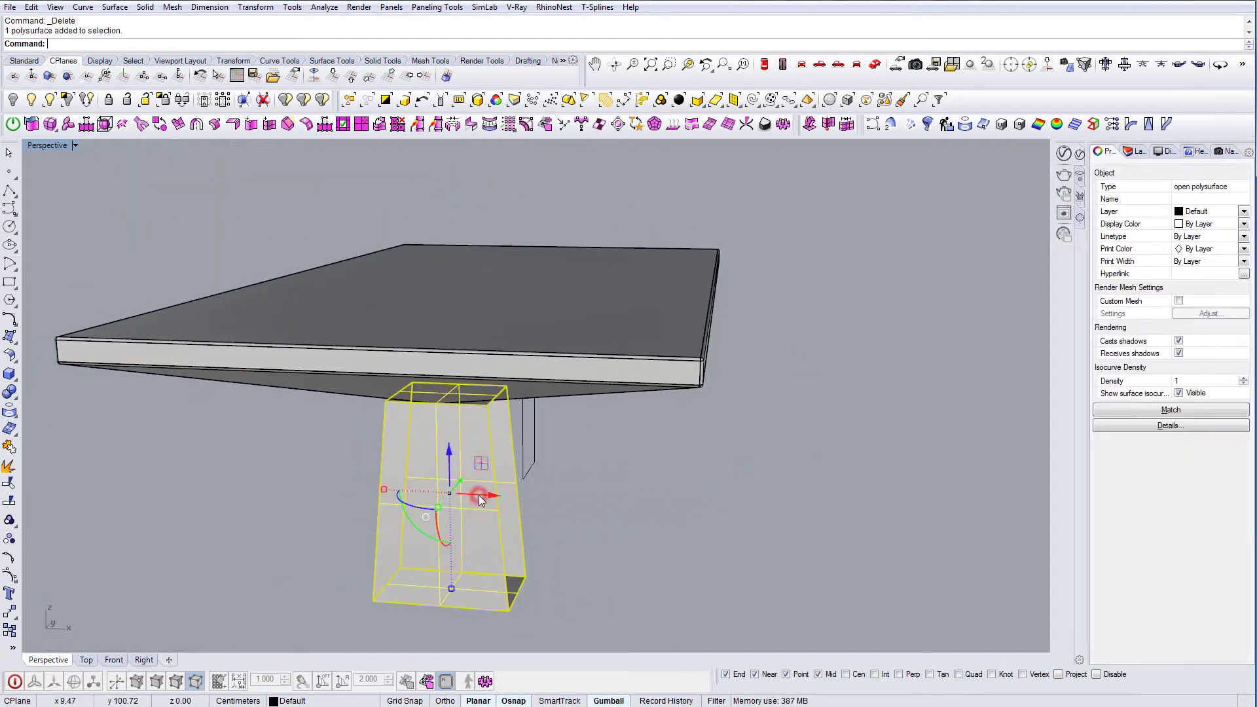
type("ExtractWireframe")
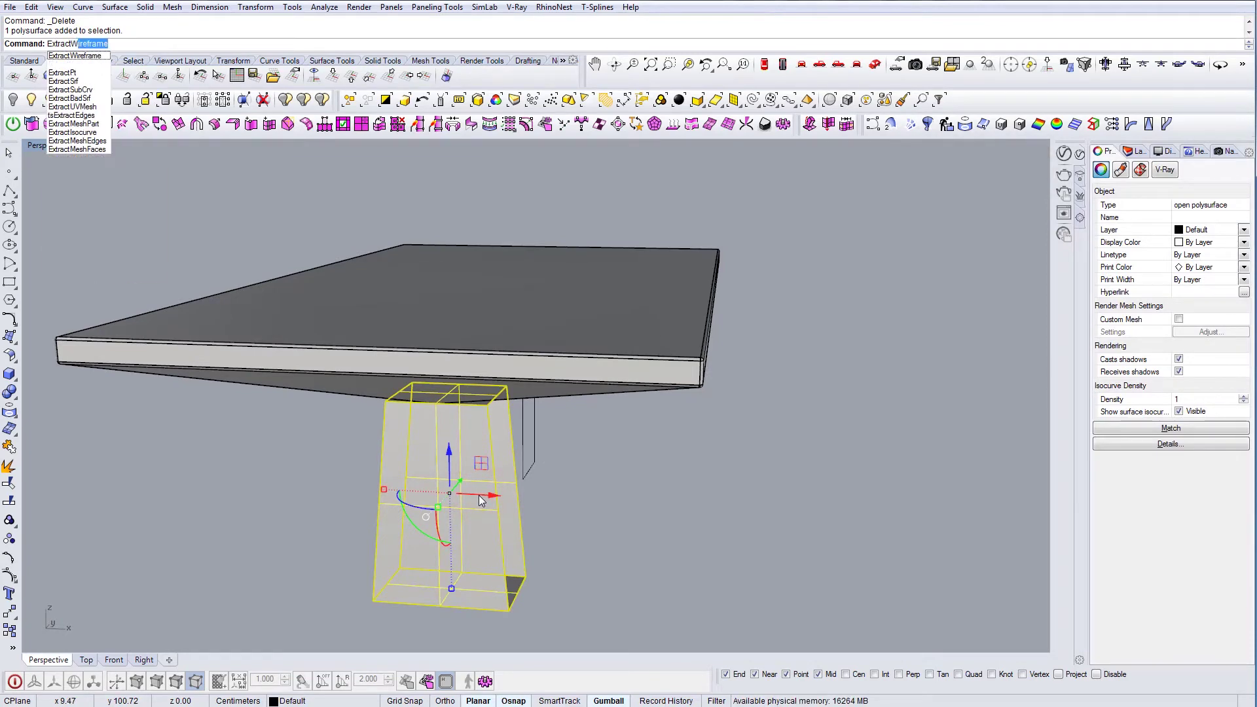
key("Return")
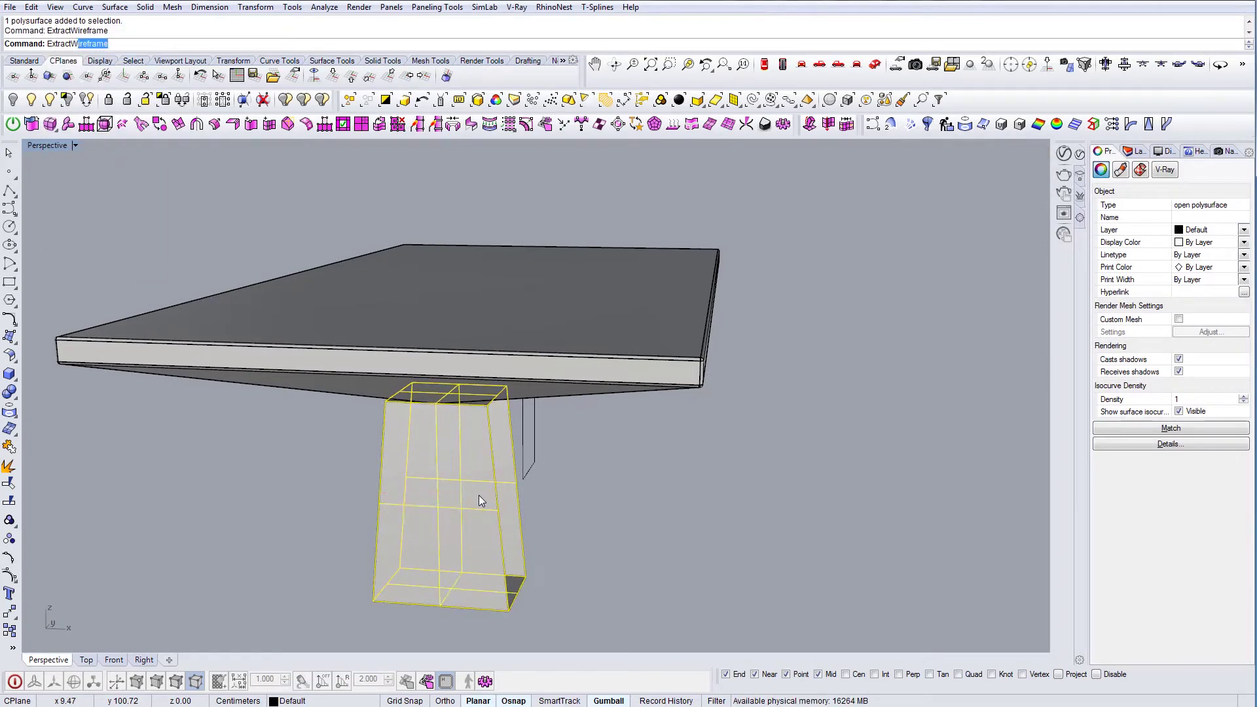
key("Escape")
right_click_drag(509, 503, 478, 531)
left_click(450, 488)
key("Delete")
- Delete the inner isocurves from the extracted wireframe, keeping only the tapered leg's outer edge curves
left_click_drag(483, 533, 445, 458)
key("Delete")
right_click_drag(480, 553, 469, 603)
scroll(469, 602, "up", 7)
left_click_drag(474, 598, 453, 576)
key("Delete")
right_click_drag(453, 576, 445, 487)
scroll(453, 481, "down", 5)
right_click_drag(425, 392, 482, 358)
scroll(419, 282, "up", 7)
left_click(438, 345)
key("Delete")
key("Escape")
scroll(372, 348, "down", 6)
scroll(436, 366, "down", 5)
left_click(495, 342)
key("Escape")
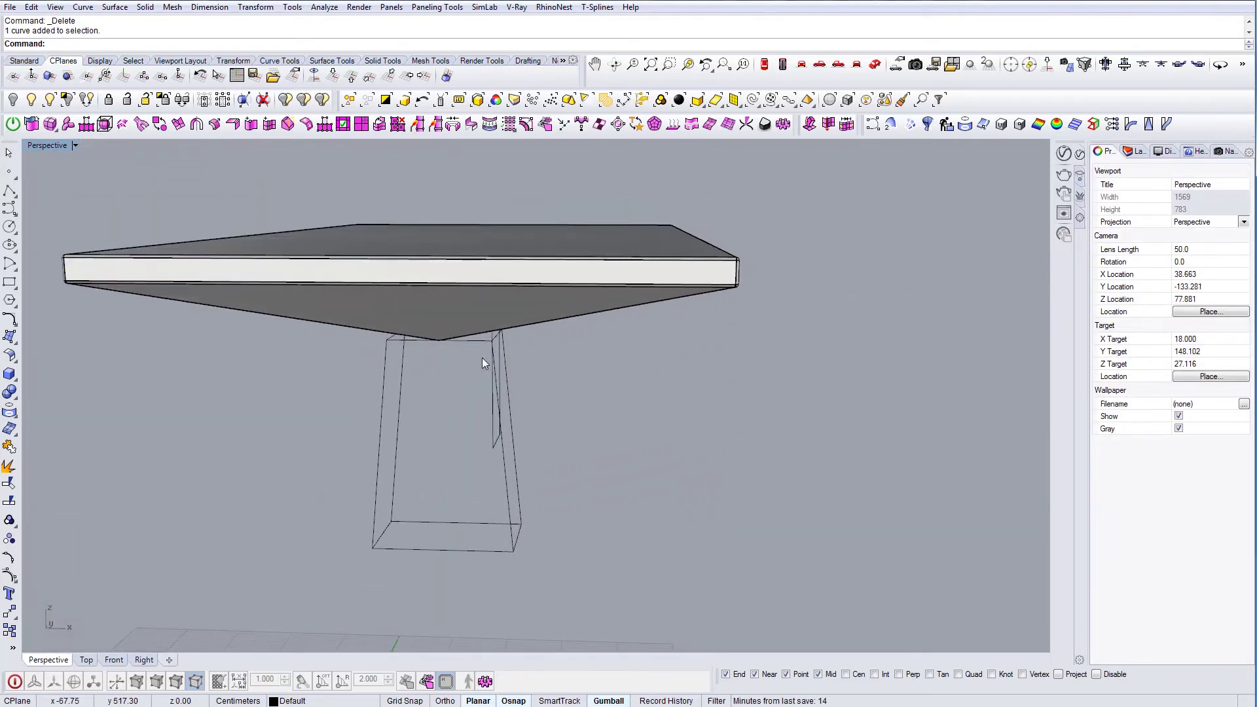
- Extrude the two long bottom edge curves of the leg frame vertically upward until they pass through the tabletop's underside
left_click(503, 461)
right_click_drag(503, 461, 439, 474)
right_click_drag(509, 558, 474, 529)
left_click(482, 549)
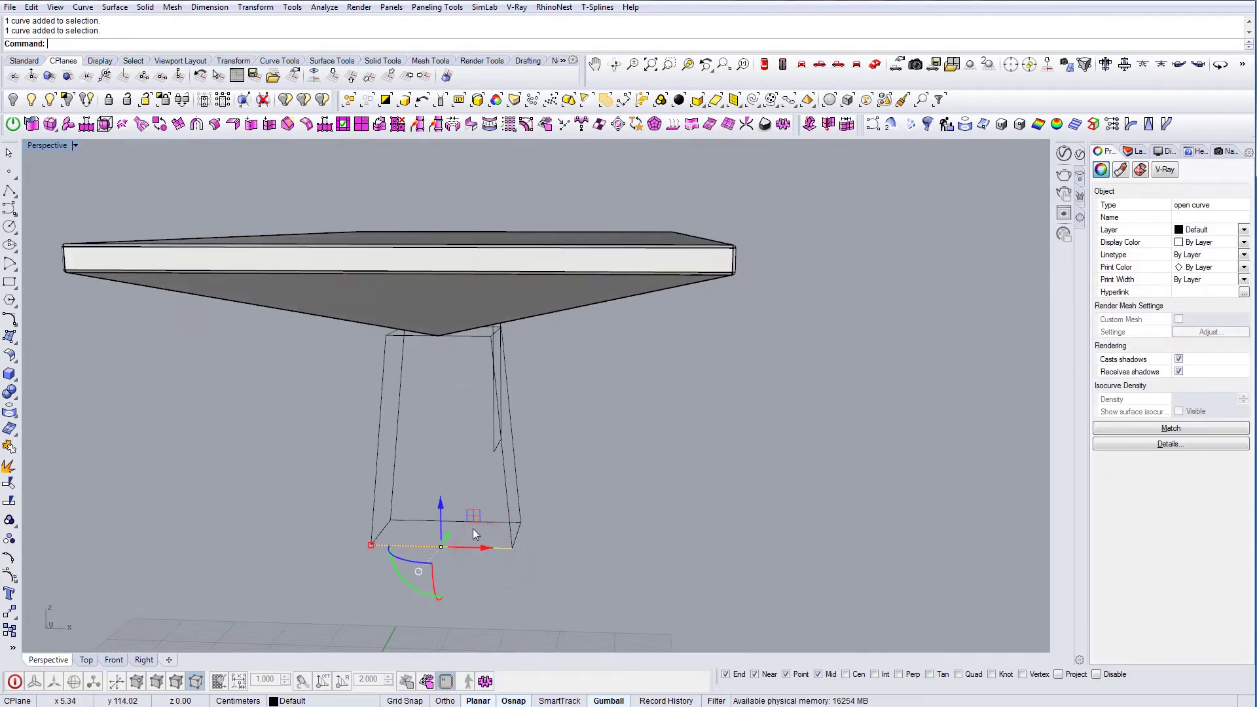
right_click_drag(457, 399, 432, 333)
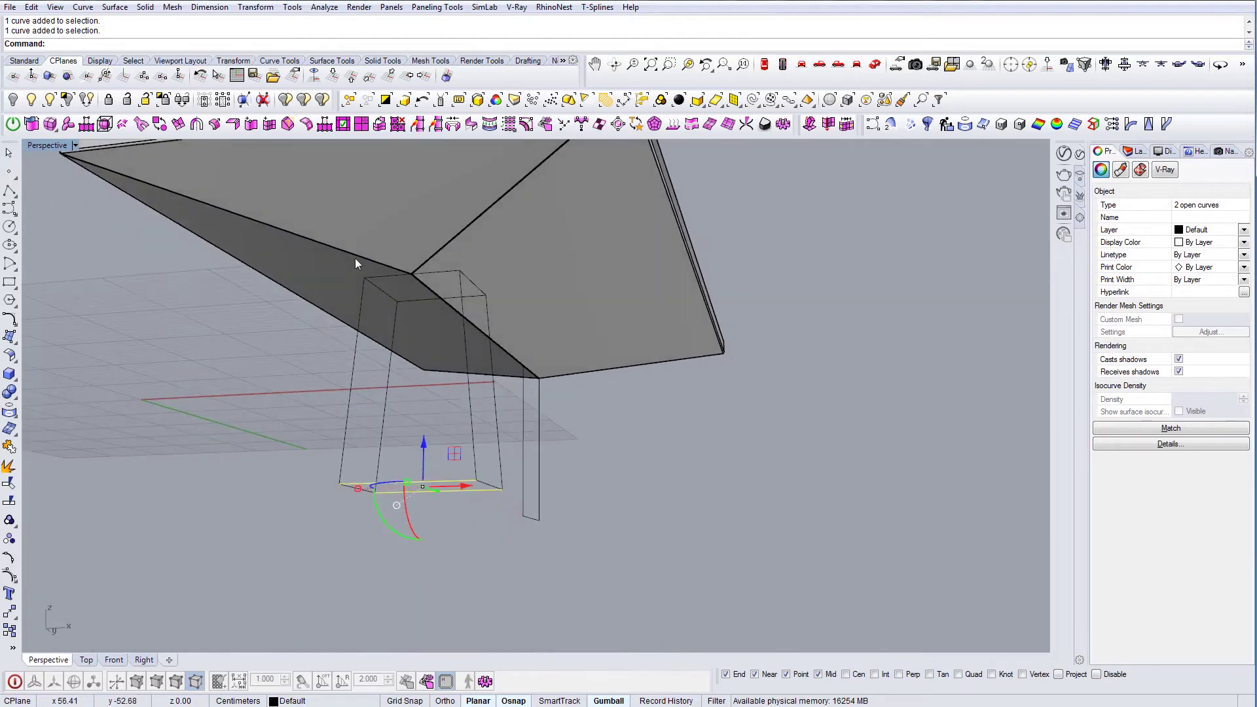
right_click_drag(479, 284, 469, 520)
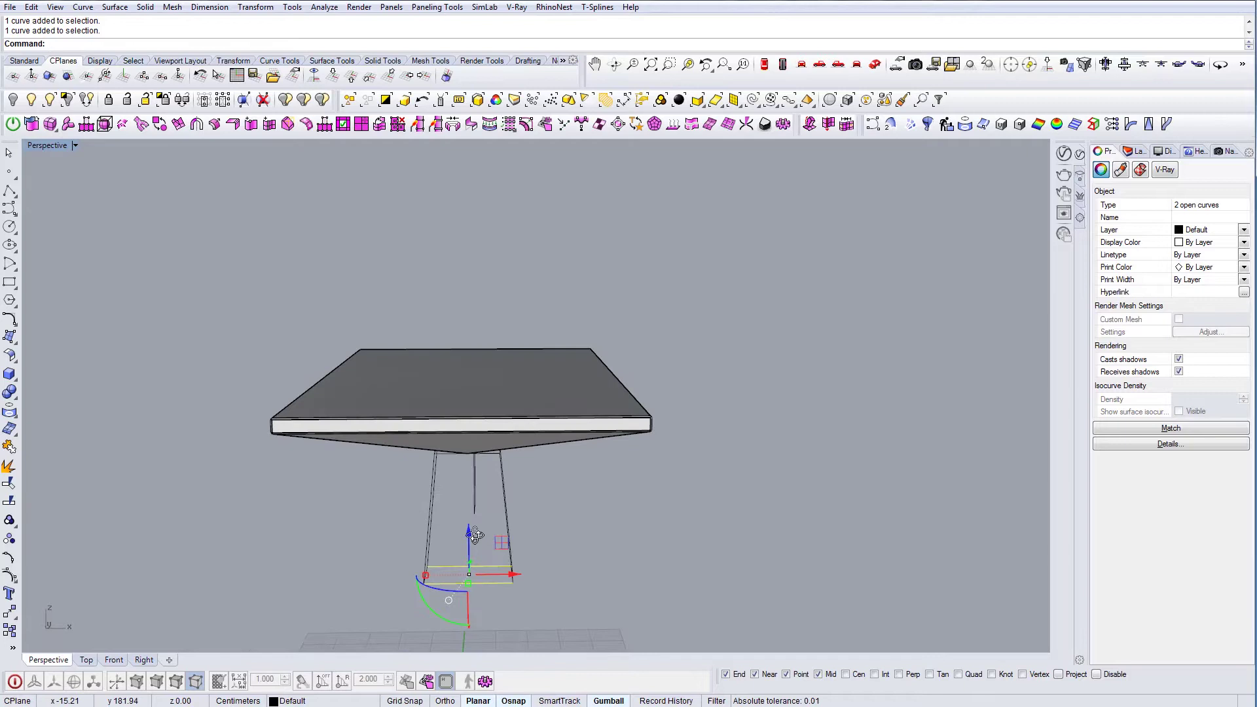
right_click_drag(475, 536, 470, 522)
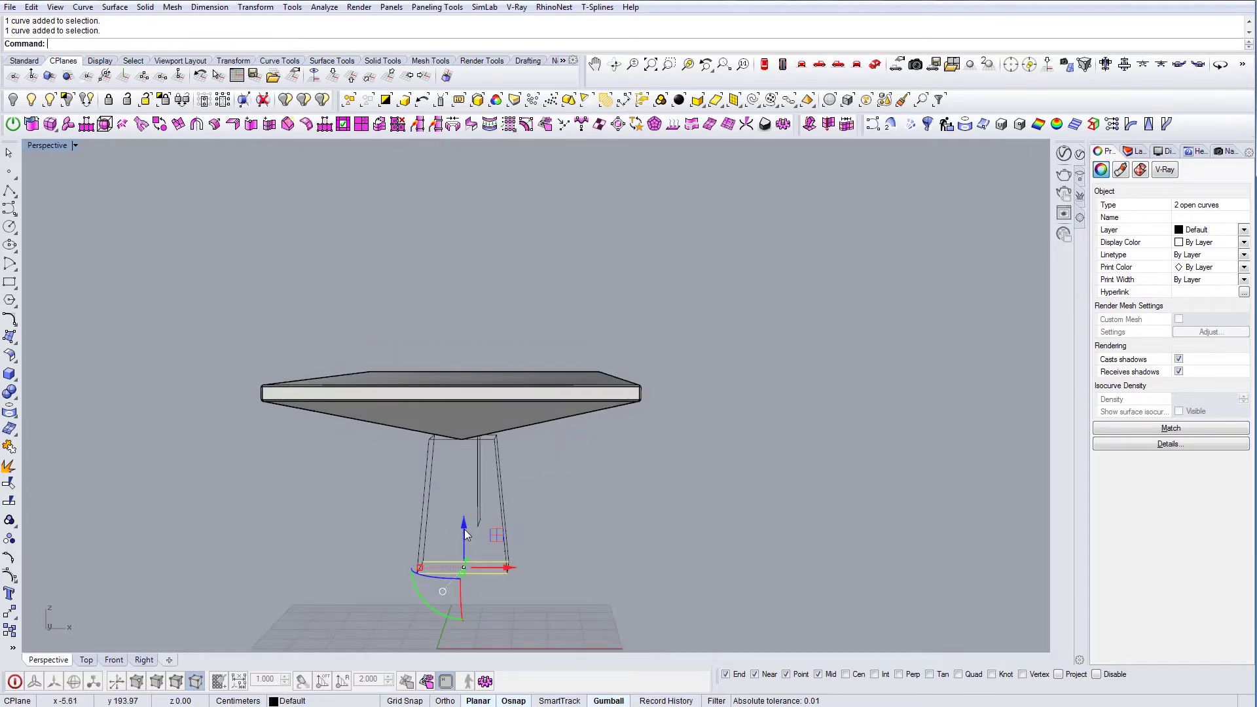
left_click_drag(466, 536, 474, 419, "ctrl")
right_click_drag(474, 419, 540, 402)
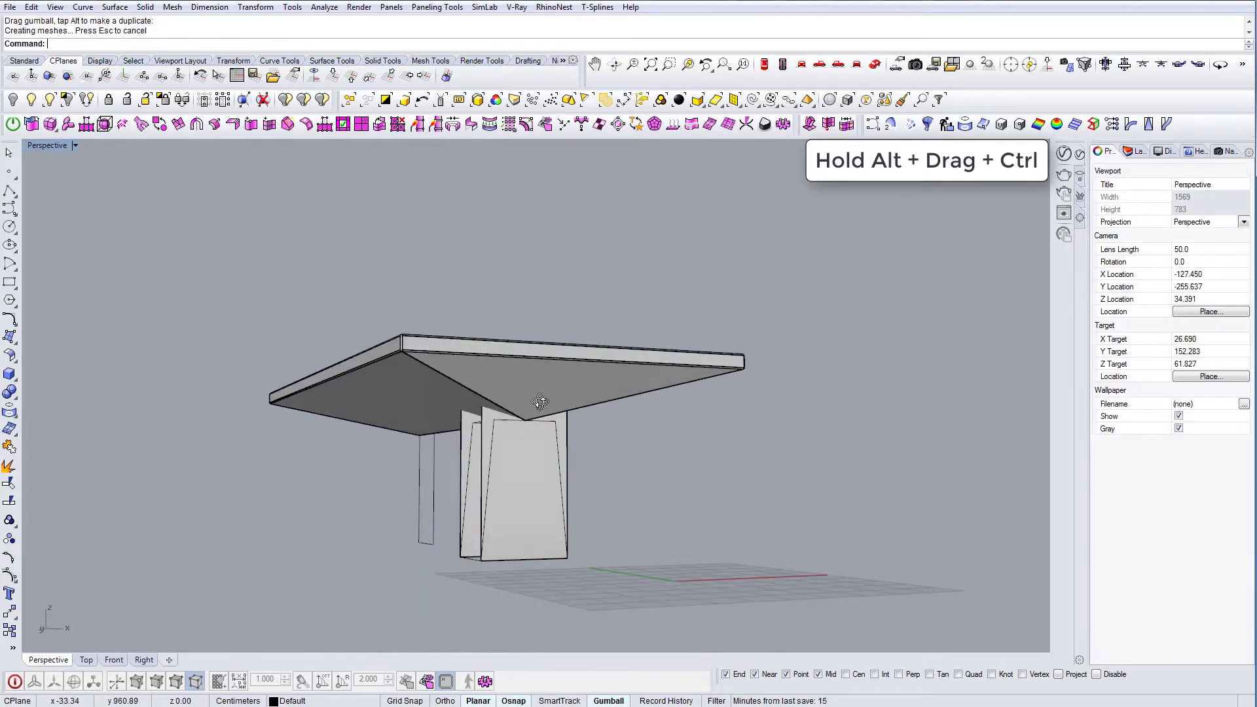
- Intersect the two vertical surfaces with the tabletop and delete both surfaces, keeping the intersection curves
scroll(524, 405, "up", 5)
type("nterpCrv")
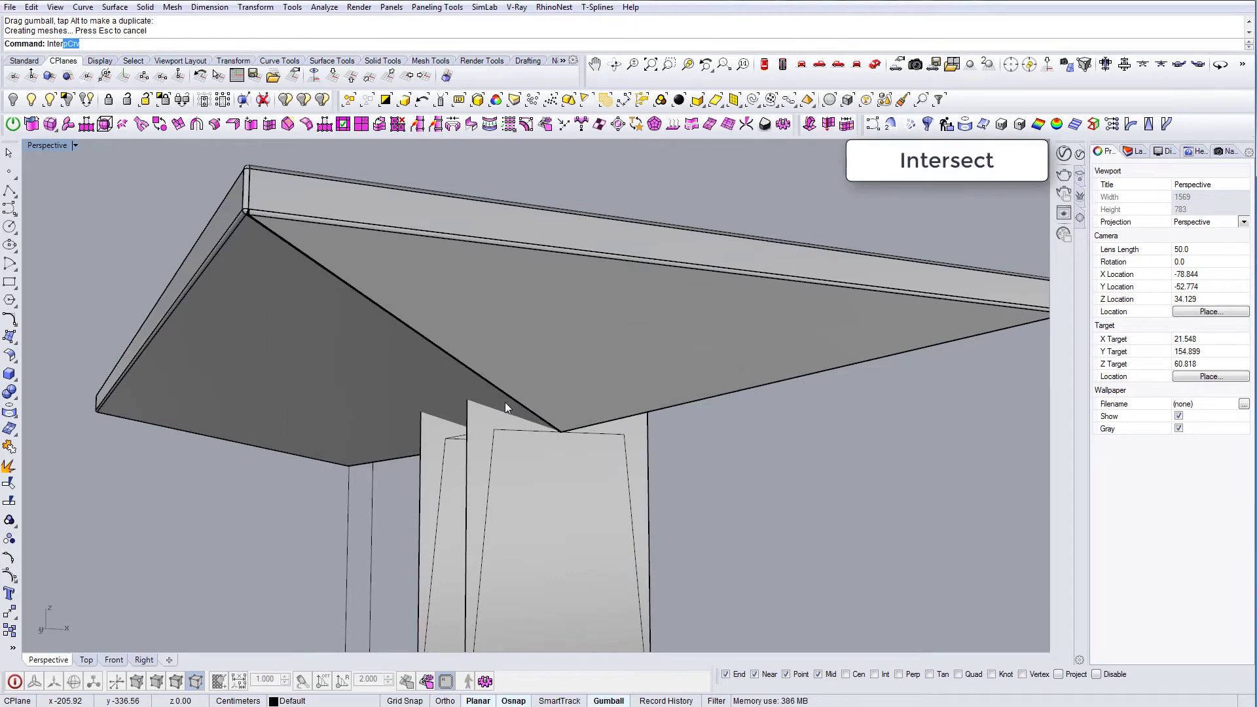
left_click(505, 403)
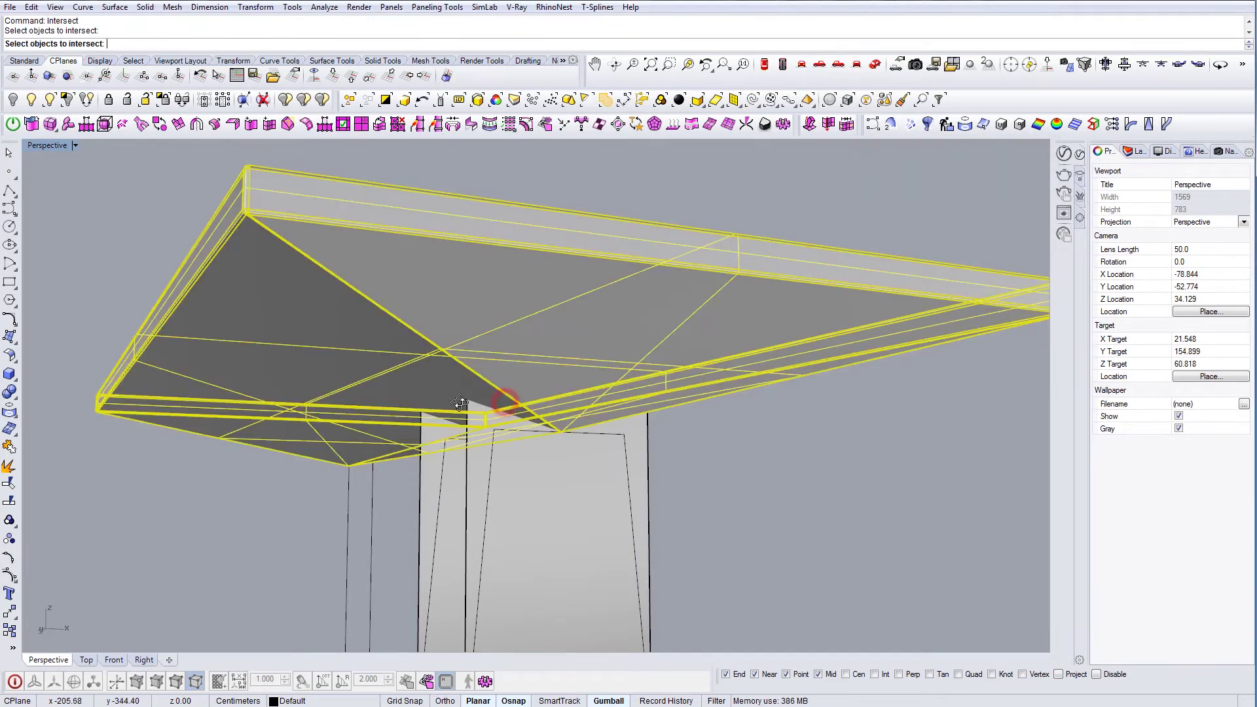
right_click_drag(458, 403, 359, 407)
left_click(332, 440)
key("Delete")
key("Delete")
scroll(308, 267, "up", 3)
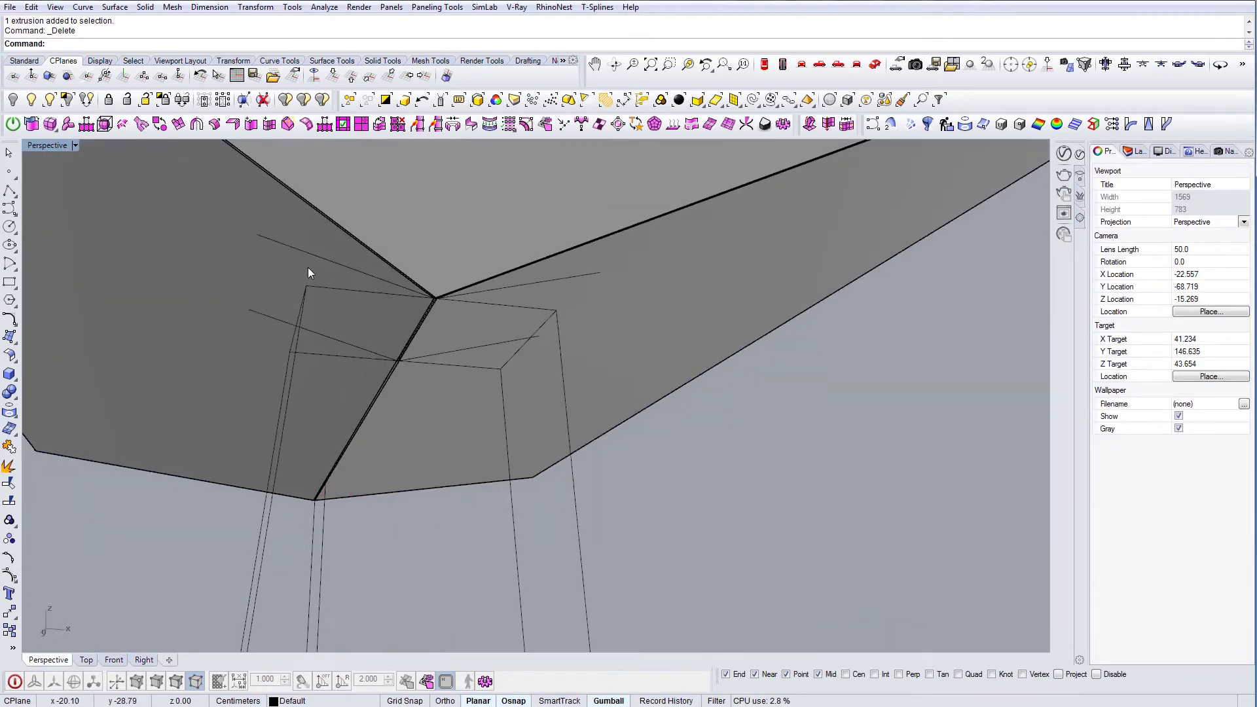
- Draw vertical helper lines from the two upper corners on one side of the leg frame up to the intersection curves
right_click_drag(357, 296, 423, 309)
scroll(430, 319, "up", 4)
key("Escape")
type("l")
key("Return")
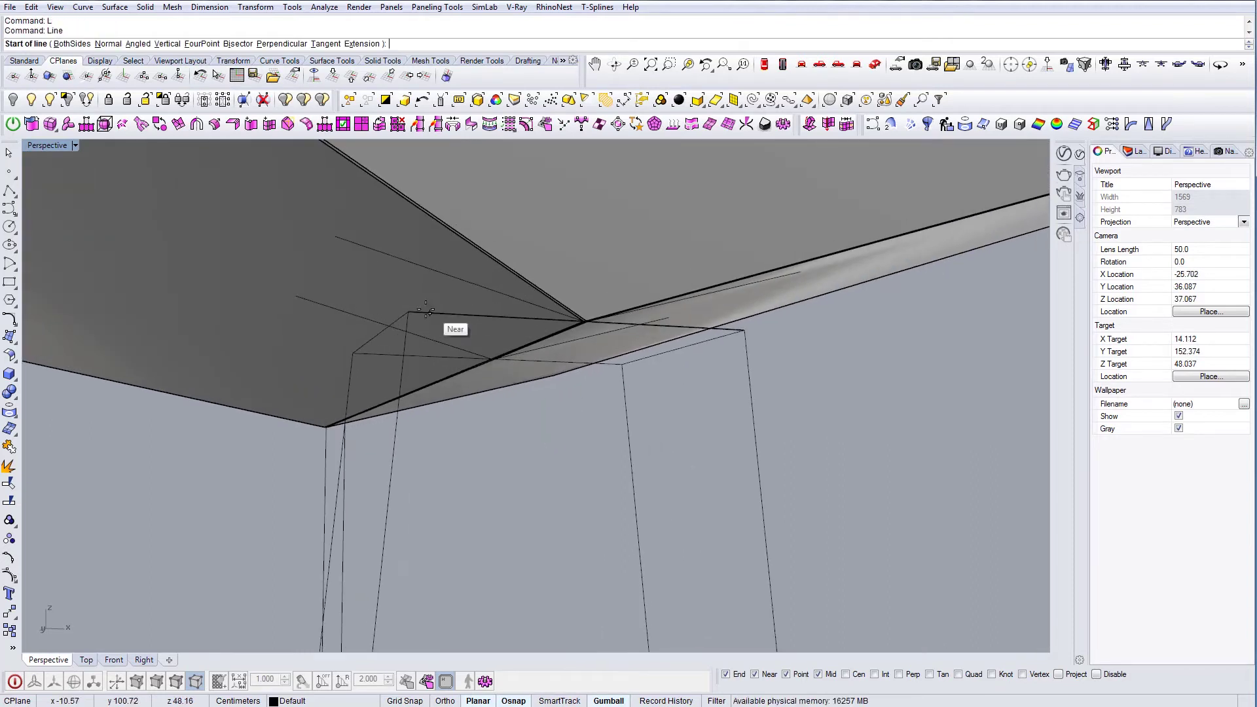
left_click(408, 312)
left_click(409, 313)
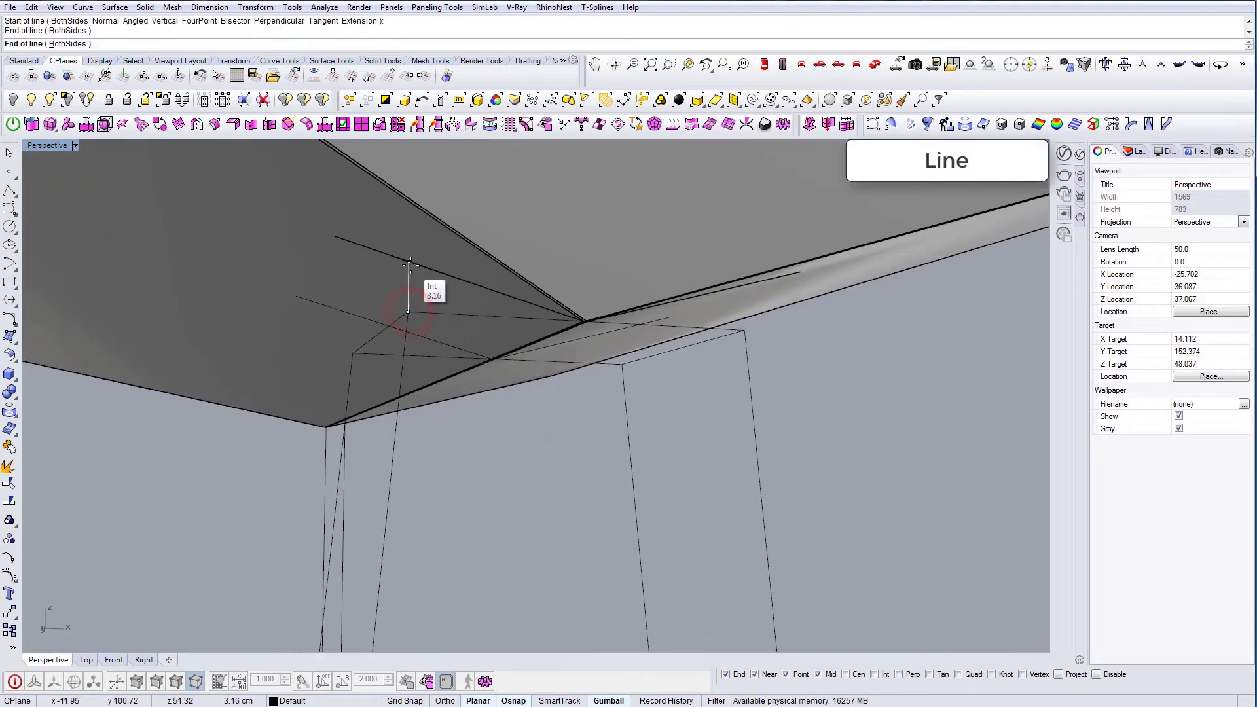
right_click_drag(421, 280, 449, 289)
key("Return")
left_click(471, 283)
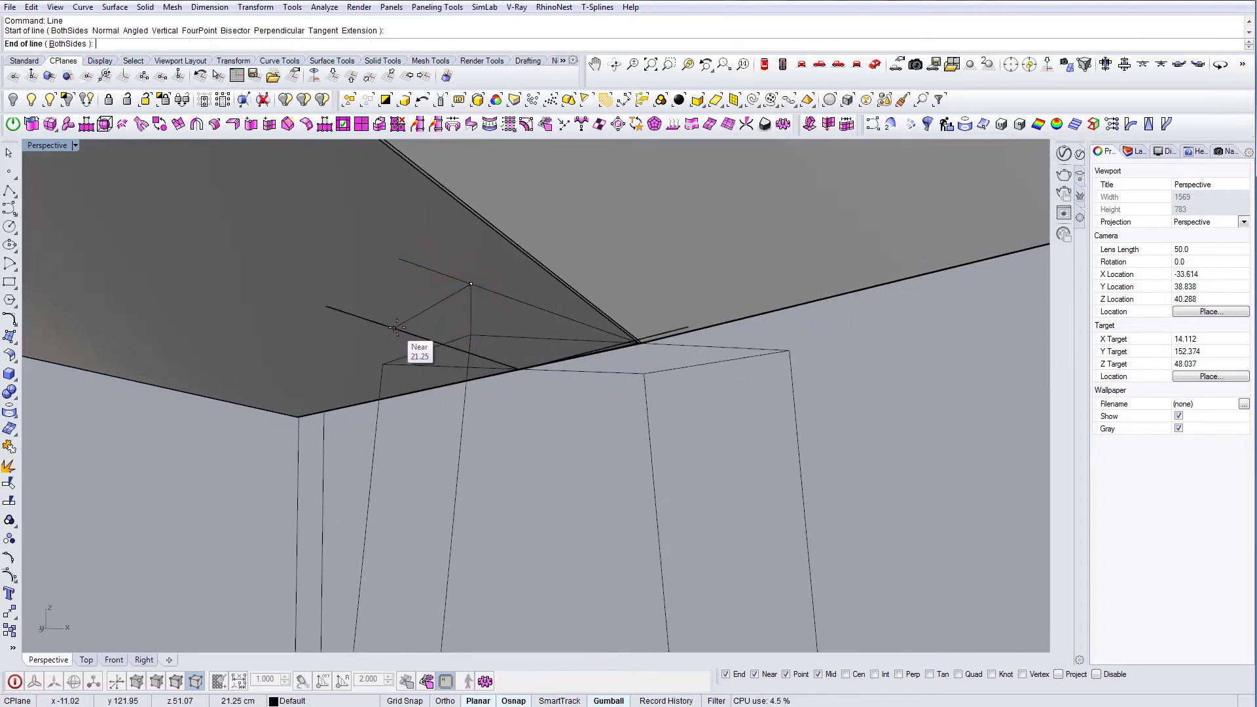
left_click(383, 360)
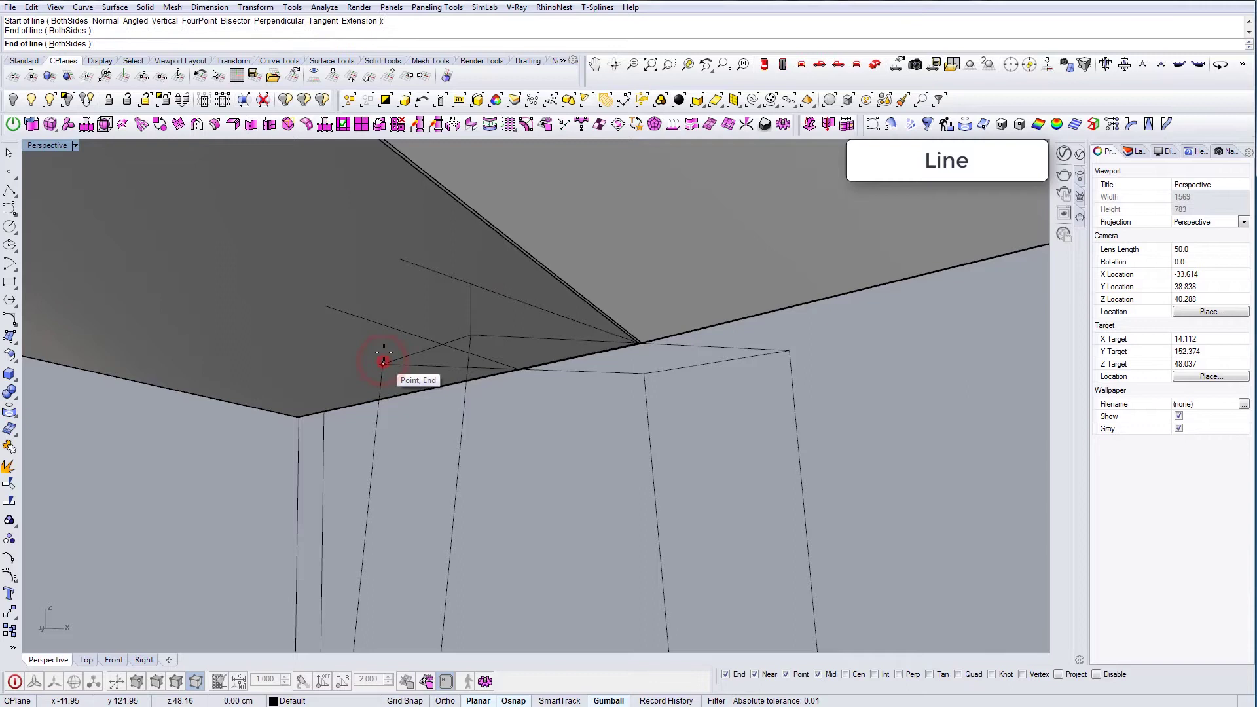
- Connect the upper ends of the two helper lines with a line and delete the vertical helpers
key("Return")
left_click(383, 325)
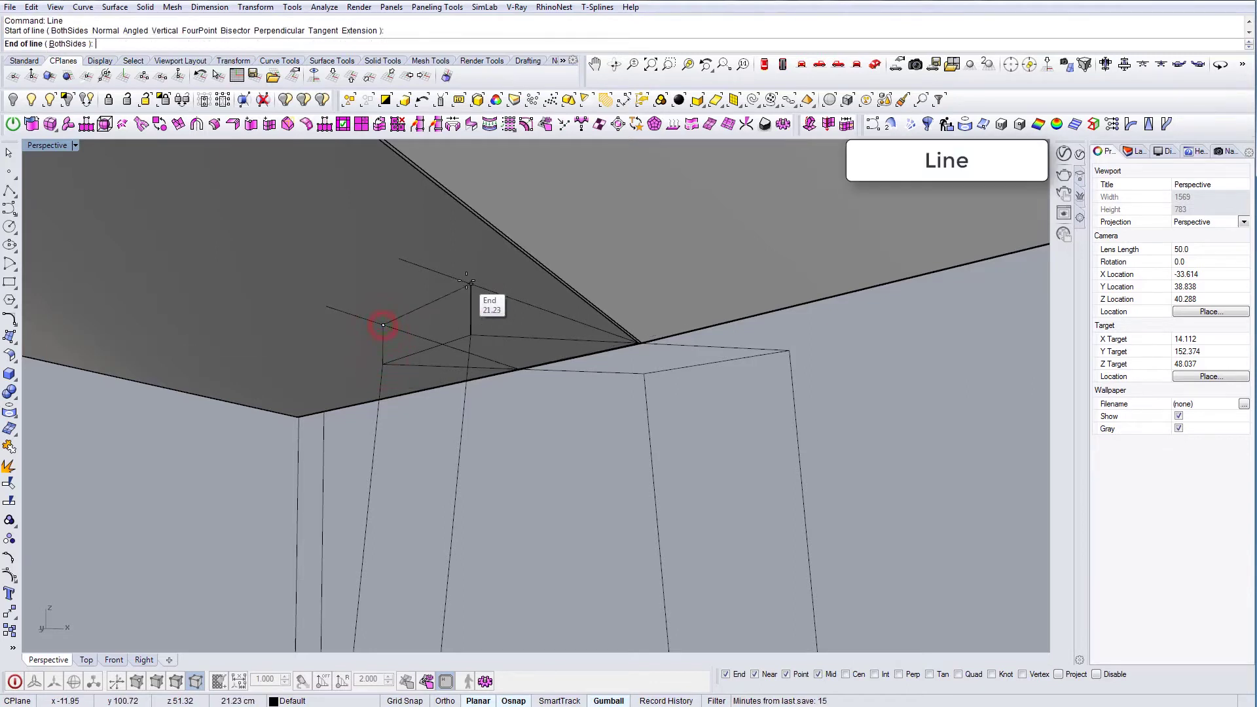
left_click(471, 284)
mouse_move(465, 291)
right_mouse_down()
mouse_move(392, 314)
mouse_move(396, 325)
mouse_move(298, 389)
mouse_move(253, 365)
mouse_move(325, 342)
mouse_move(522, 350)
mouse_move(410, 313)
mouse_move(435, 239)
mouse_move(325, 344)
mouse_move(426, 363)
right_mouse_up()
- Mirror a copy of the connecting line to the opposite side of the leg frame about its centre line
left_click(359, 371)
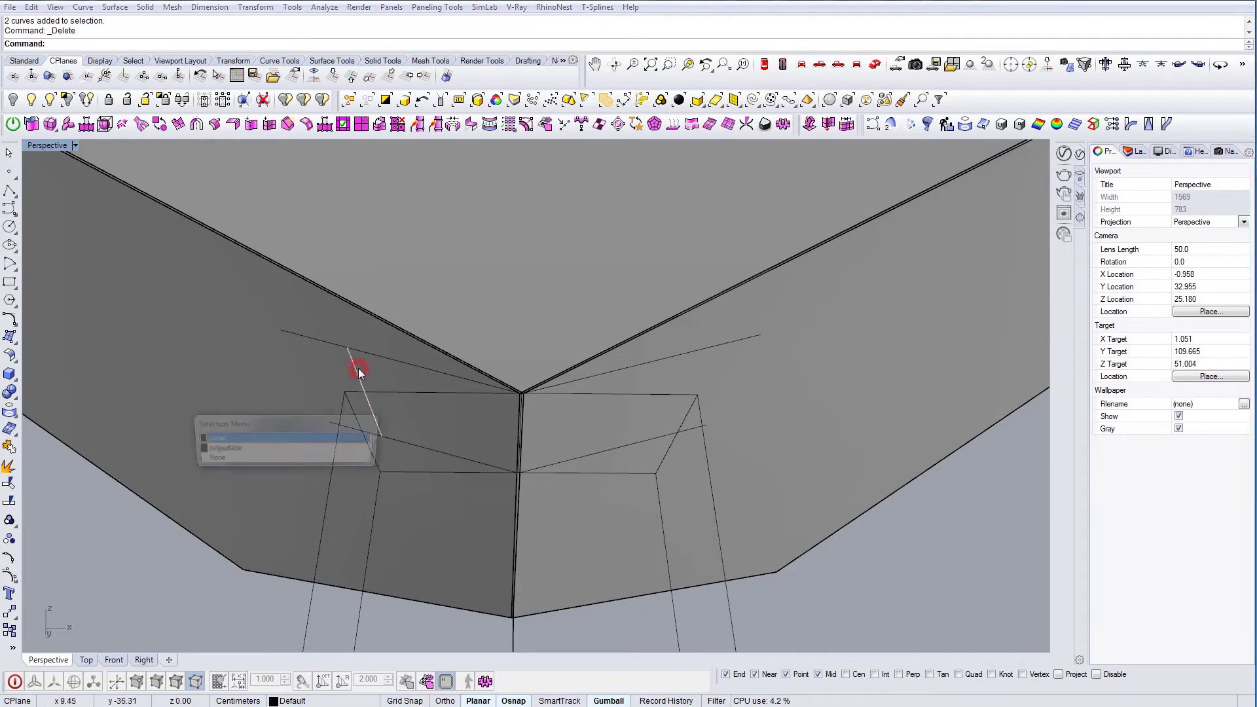
left_click(265, 439)
scroll(361, 363, "down", 6)
right_click_drag(387, 377, 463, 426)
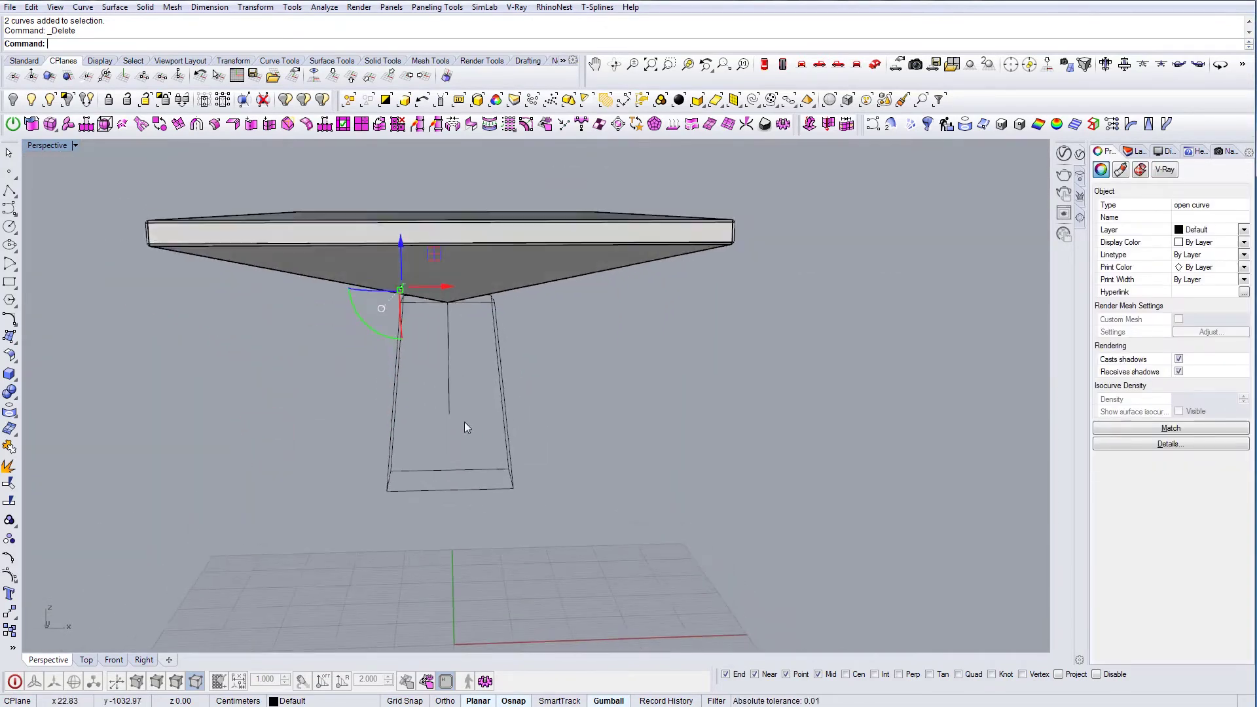
type("M")
left_click(451, 491)
left_click(450, 516)
- Hide the tabletop so only the leg frame curves remain in view
right_click_drag(449, 515, 337, 364)
scroll(482, 300, "up", 6)
right_click_drag(482, 300, 561, 275)
left_click(560, 271)
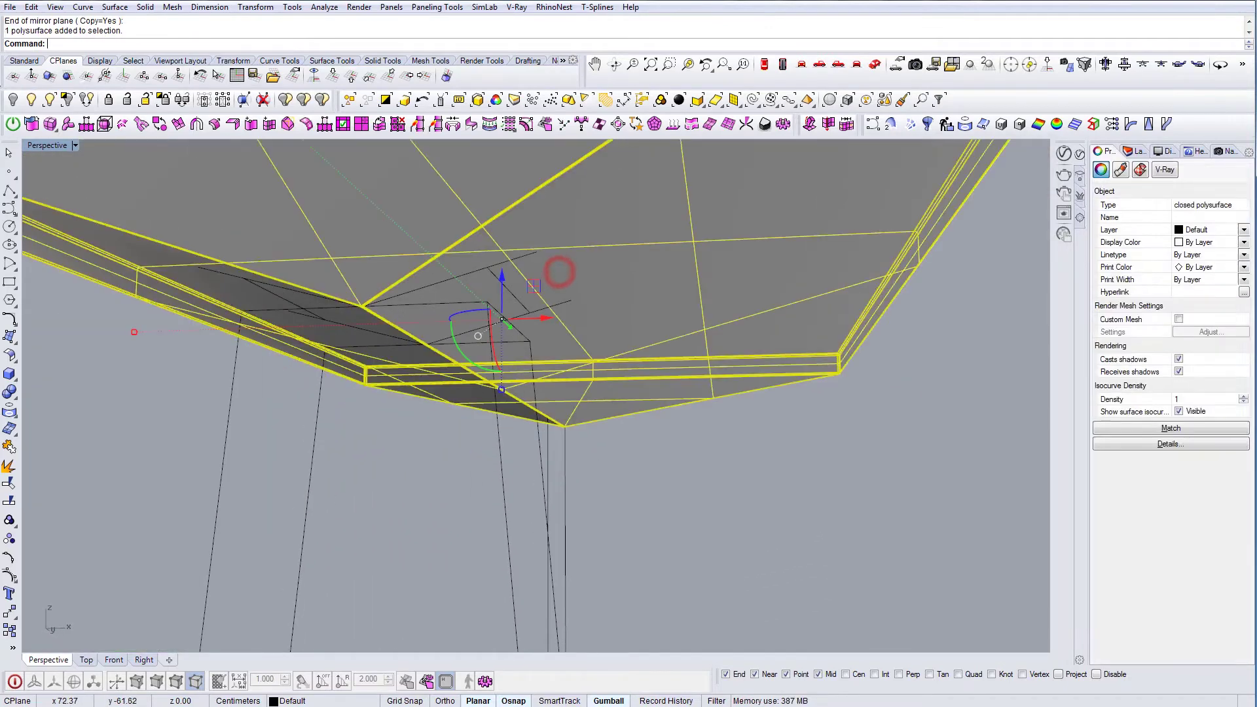
left_click(14, 100)
- Trim the two intersection curve ends that overhang the mirrored connecting line on one side of the leg frame
right_click_drag(399, 267, 478, 265)
type("Trim")
key("Return")
left_click_drag(630, 319, 517, 283)
key("Return")
left_click(498, 259)
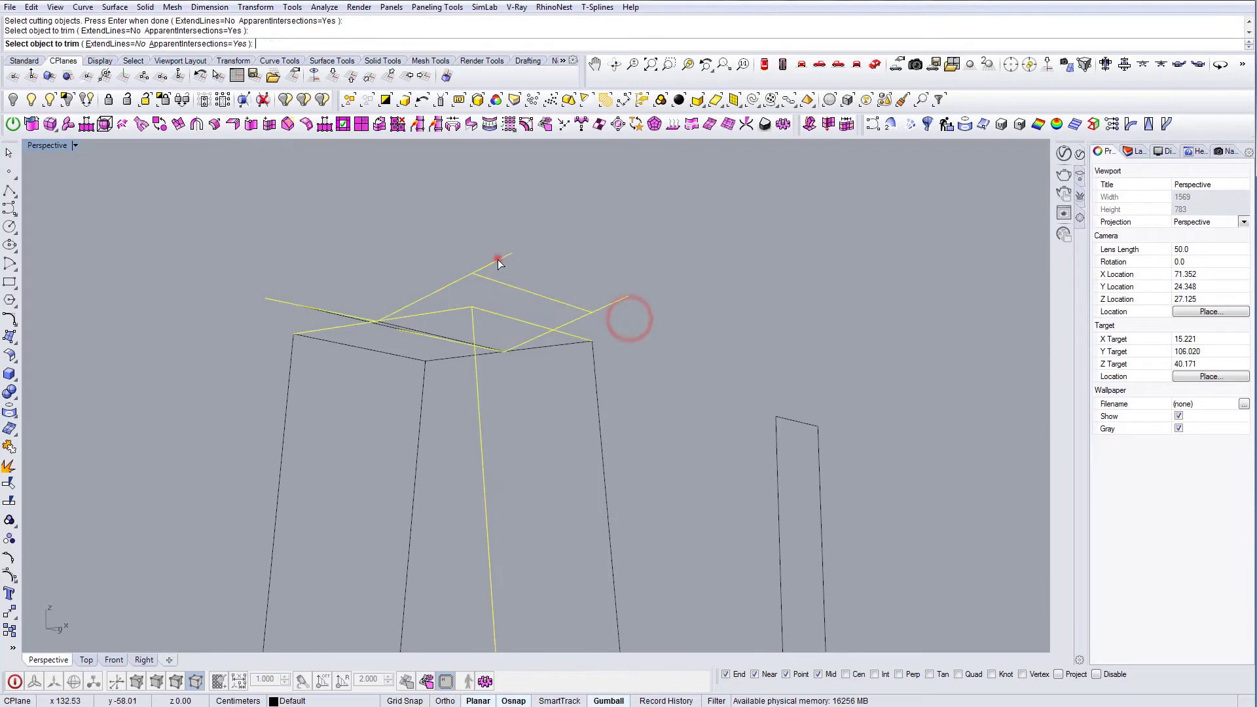
left_click(498, 262)
left_click(622, 301)
key("Return")
right_click_drag(622, 302, 292, 230)
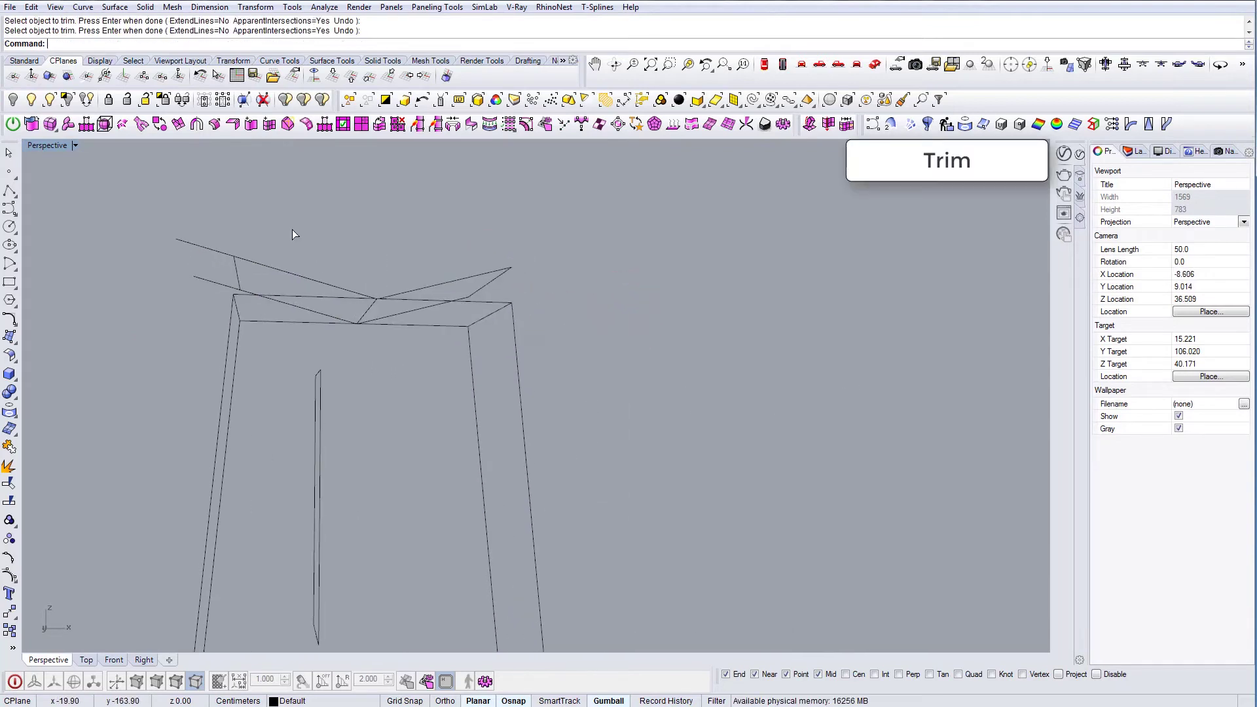
- Trim the two curve ends that overhang the original connecting line on the other side of the leg frame
key("Return")
left_click_drag(253, 261, 217, 326)
key("Return")
left_click(214, 281)
left_click(225, 252)
right_click_drag(230, 256, 321, 355)
key("Return")
- Delete the two long top lines of the box-shaped leg frame beneath the V-shaped underside curves
left_click(317, 351)
key("Delete")
left_click(403, 291)
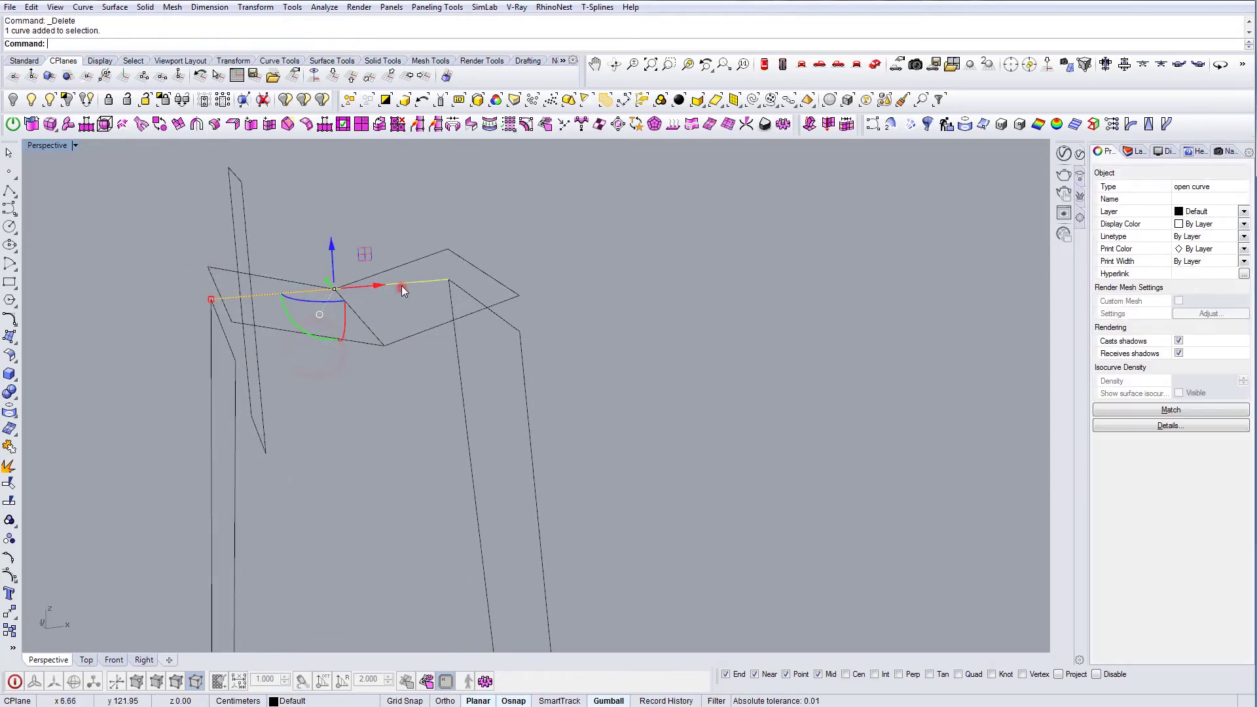
key("Delete")
- Show the control points of the front left leg line and move its upper point about 13.5 cm down the leg
right_click_drag(402, 284, 339, 290)
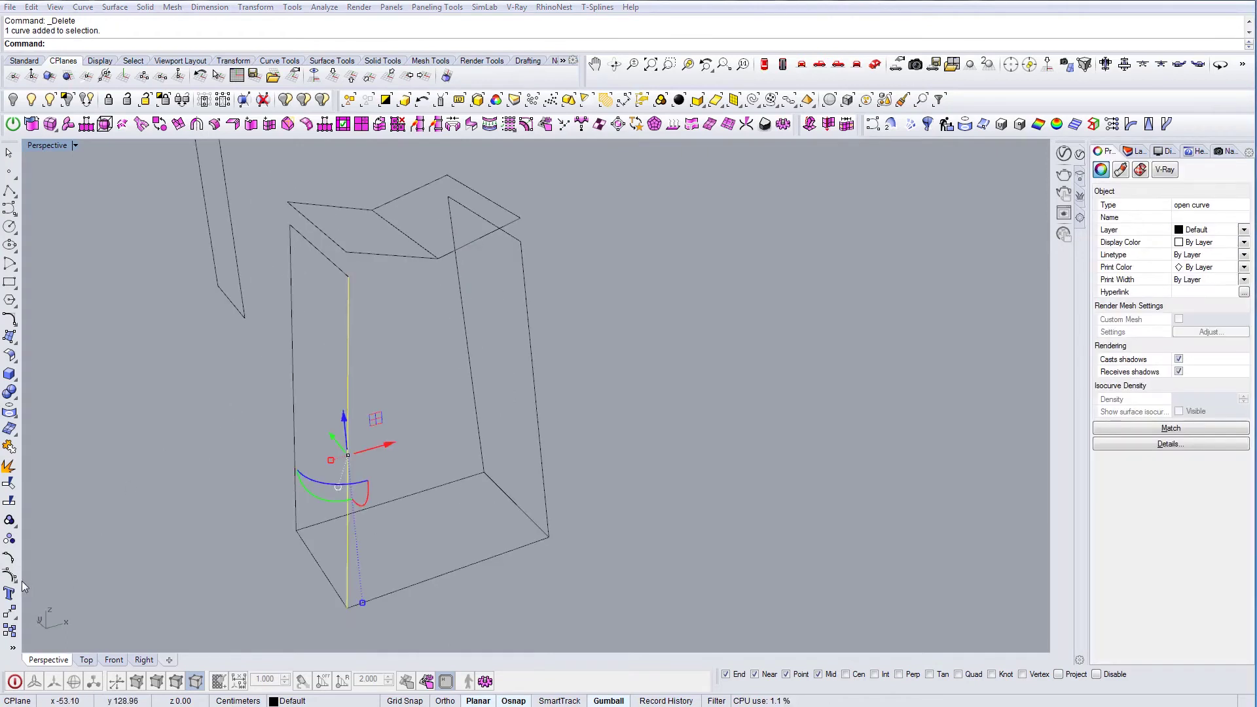
left_click(10, 577)
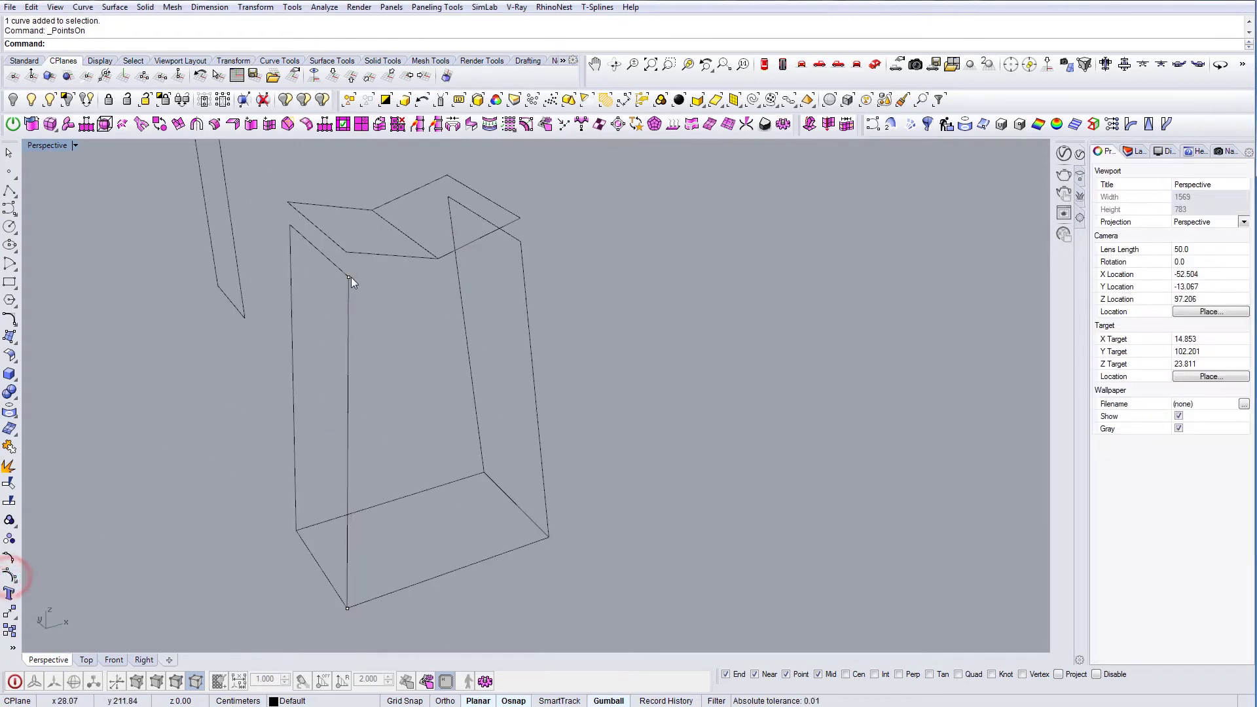
right_click_drag(415, 347, 415, 329)
type("M")
key("Return")
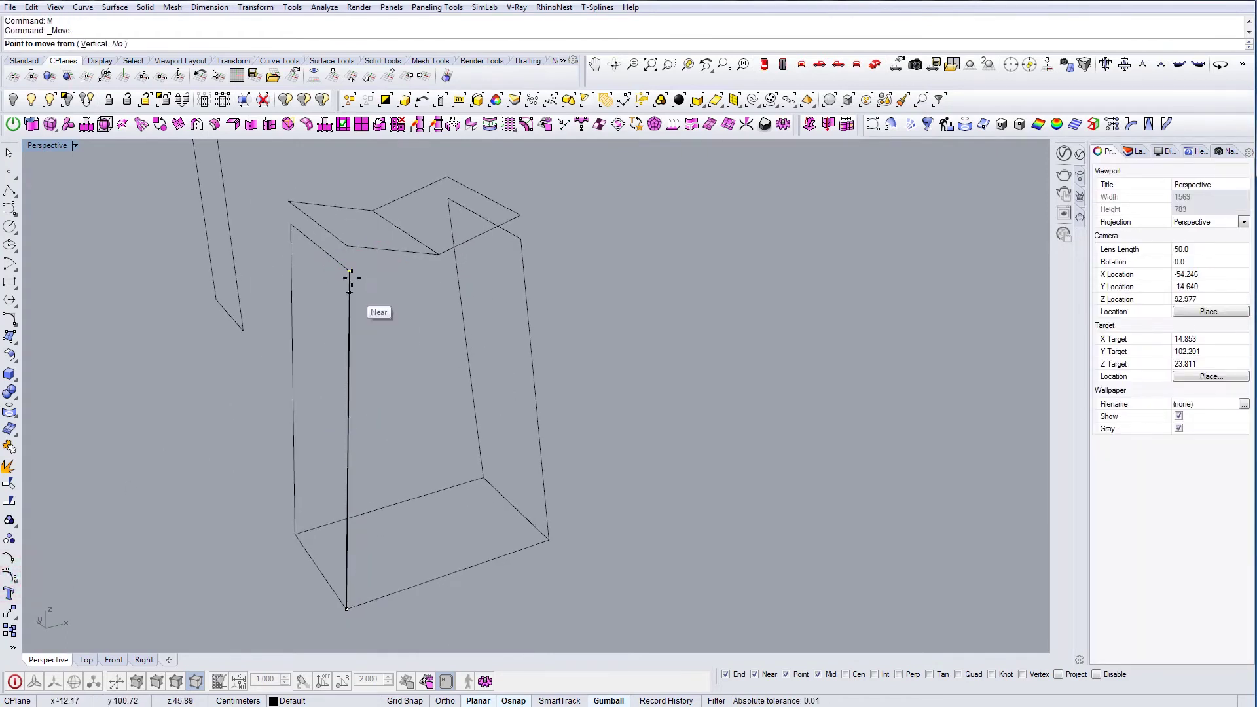
left_click(352, 375)
mouse_move(352, 374)
right_mouse_down()
mouse_move(371, 404)
mouse_move(330, 343)
mouse_move(350, 372)
right_mouse_up()
type("M")
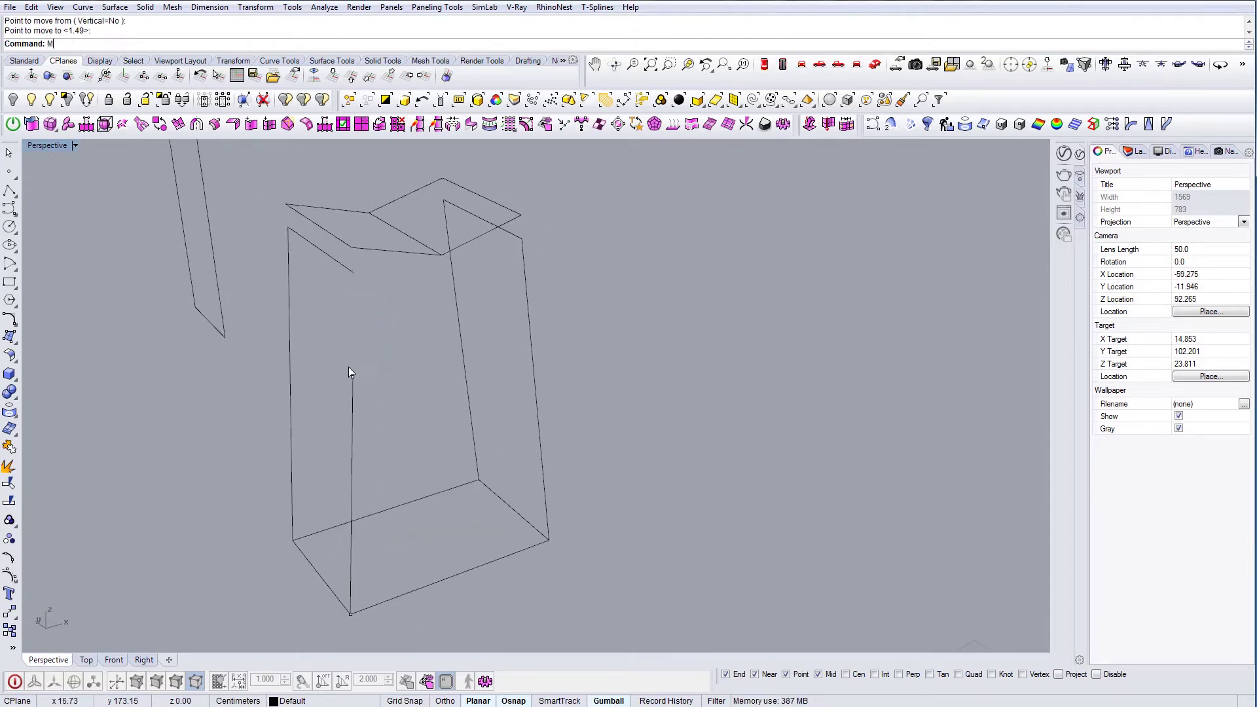
key("Return")
left_click(353, 377)
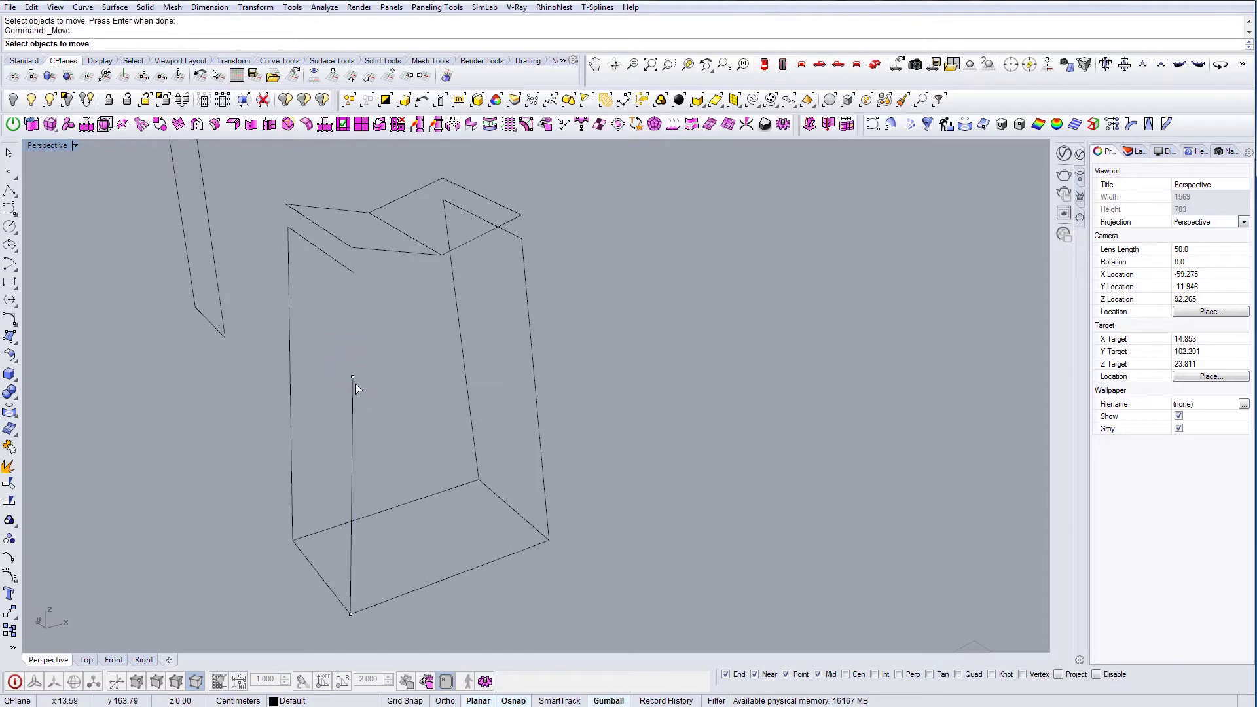
key("Escape")
- Move the upper point of the shortened front left leg line inward so the leg slopes toward the frame's centre
left_click(351, 375)
type("M")
key("Return")
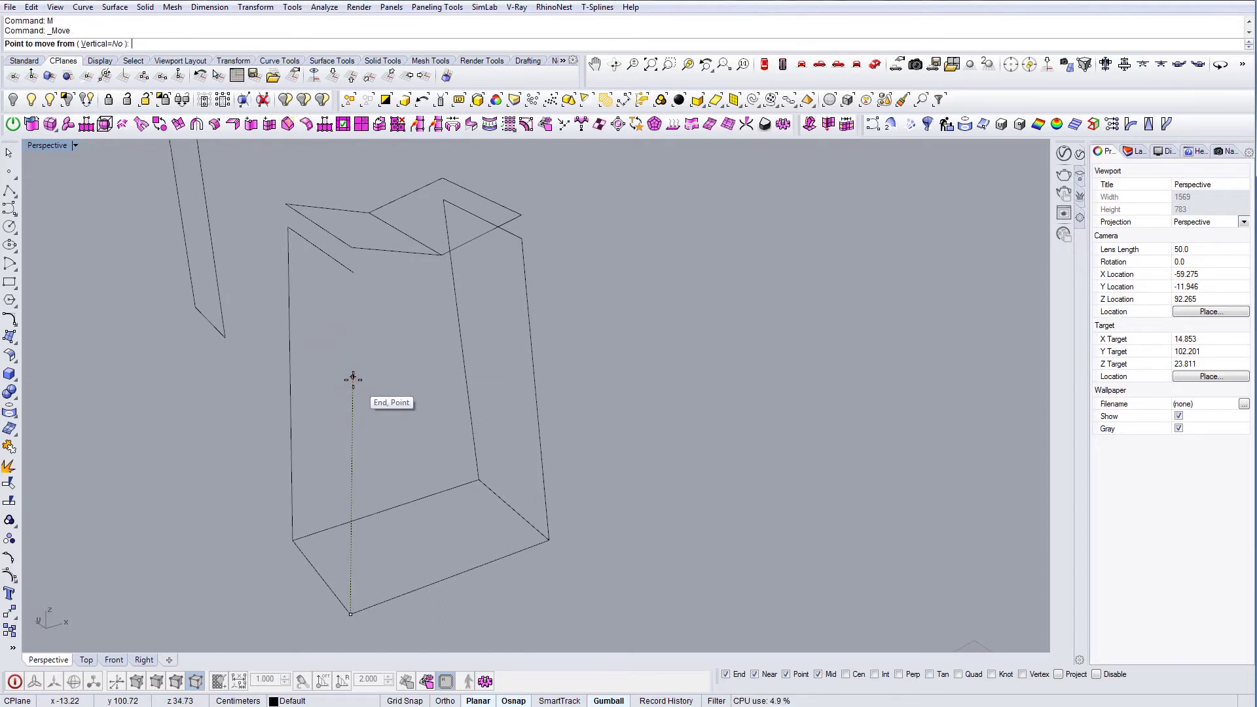
left_click(372, 355)
right_click_drag(367, 354, 369, 301)
left_click_drag(391, 283, 396, 288)
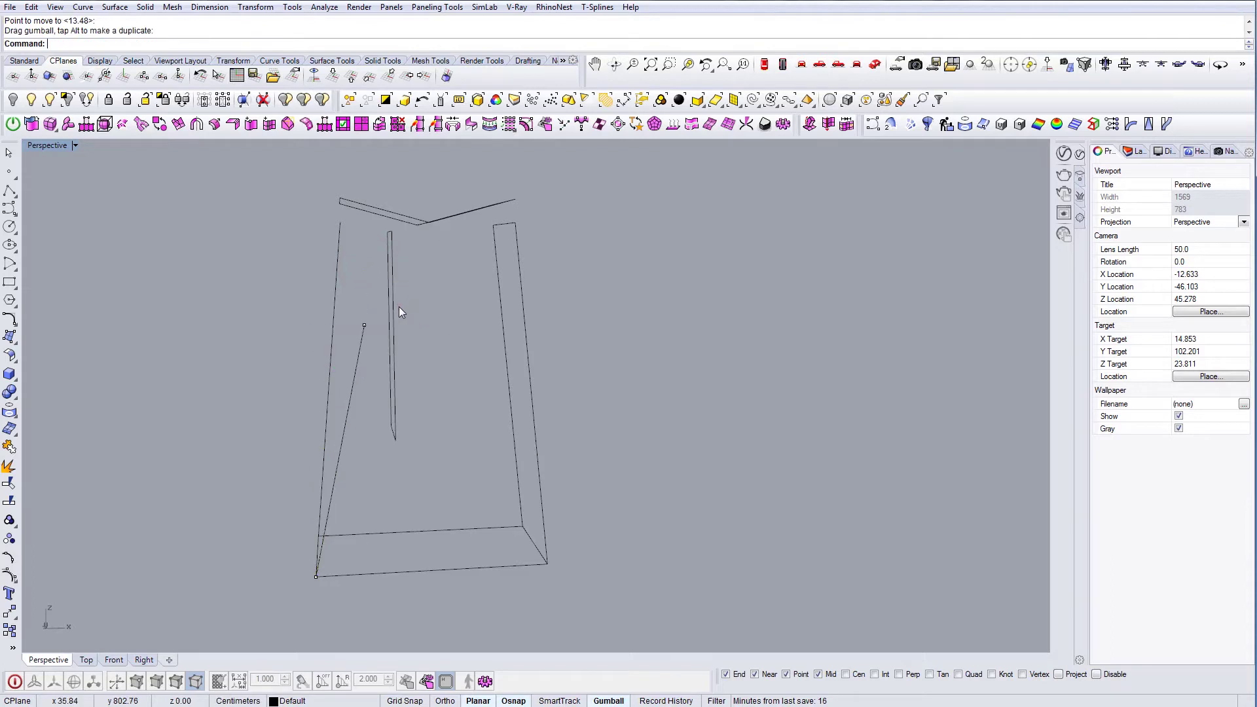
key("Escape")
- Delete the full-height rear left leg line and the short top line on the left side of the frame
right_click_drag(391, 355, 333, 374)
left_click_drag(331, 374, 276, 333)
key("Delete")
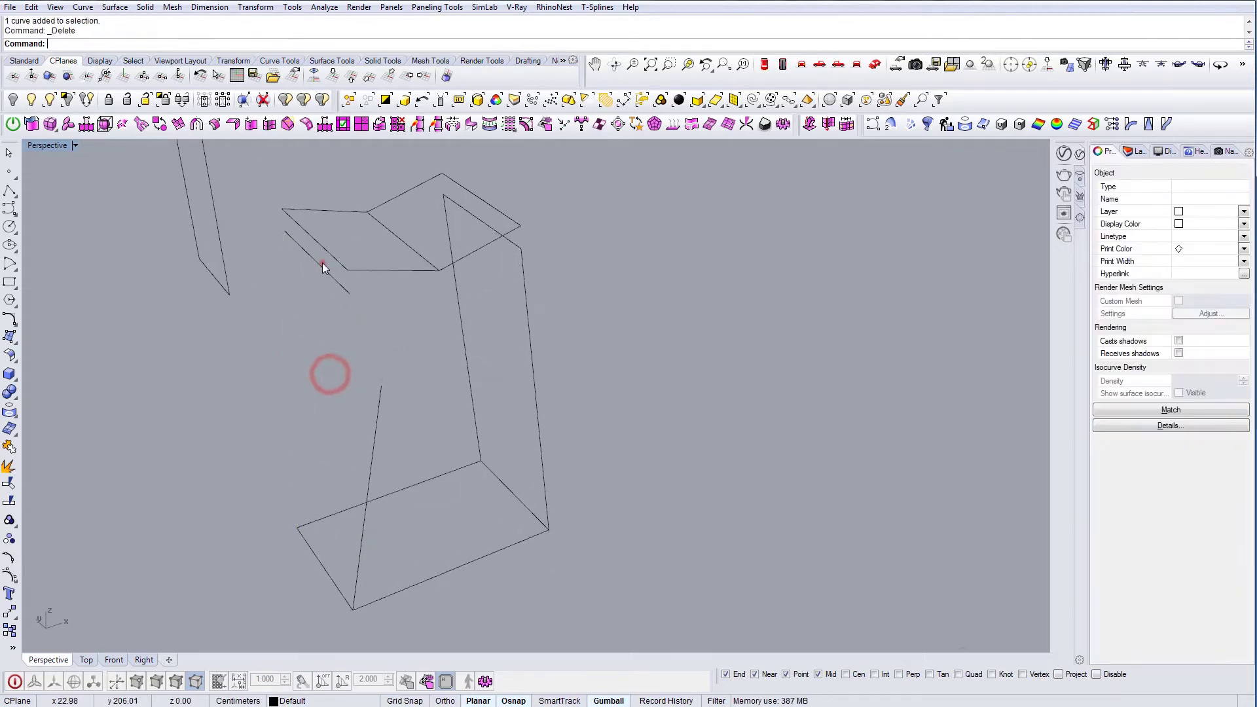
left_click(322, 265)
key("Delete")
- Mirror a copy of the sloped leg line to the rear about the midpoint of the base's left edge
left_click_drag(393, 419, 364, 414)
right_click_drag(363, 414, 367, 386, "shift")
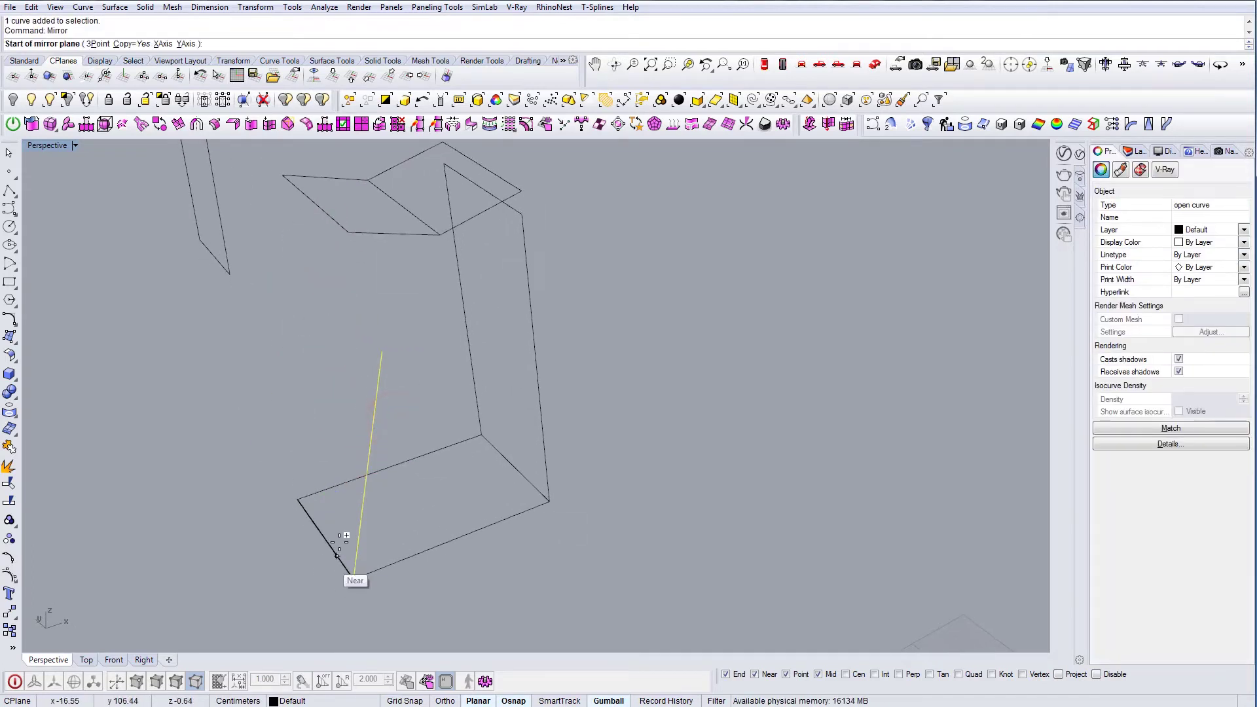
left_click(325, 534)
left_click(302, 552)
key("Escape")
- Draw lines from the upper ends of both sloped leg lines to the left corners of the V-shaped underside curves
right_click_drag(296, 552, 321, 423)
type("Line")
key("Return")
left_click(317, 314)
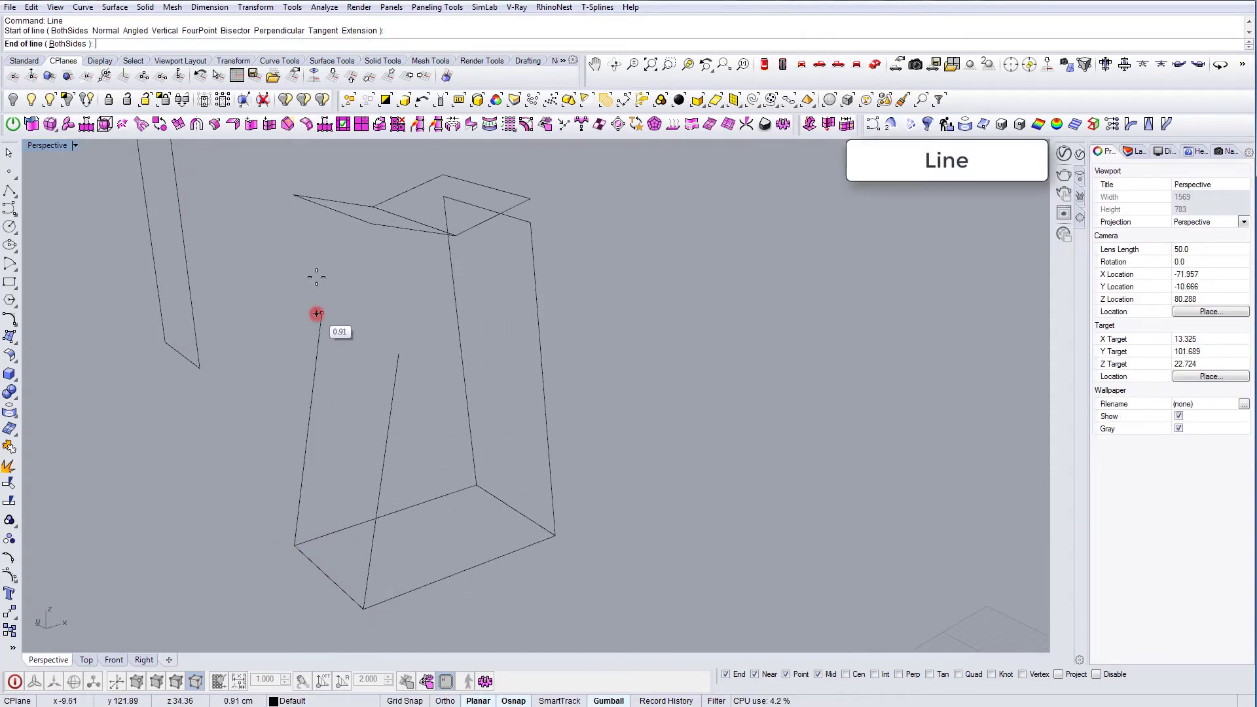
left_click(300, 196)
left_click(401, 353)
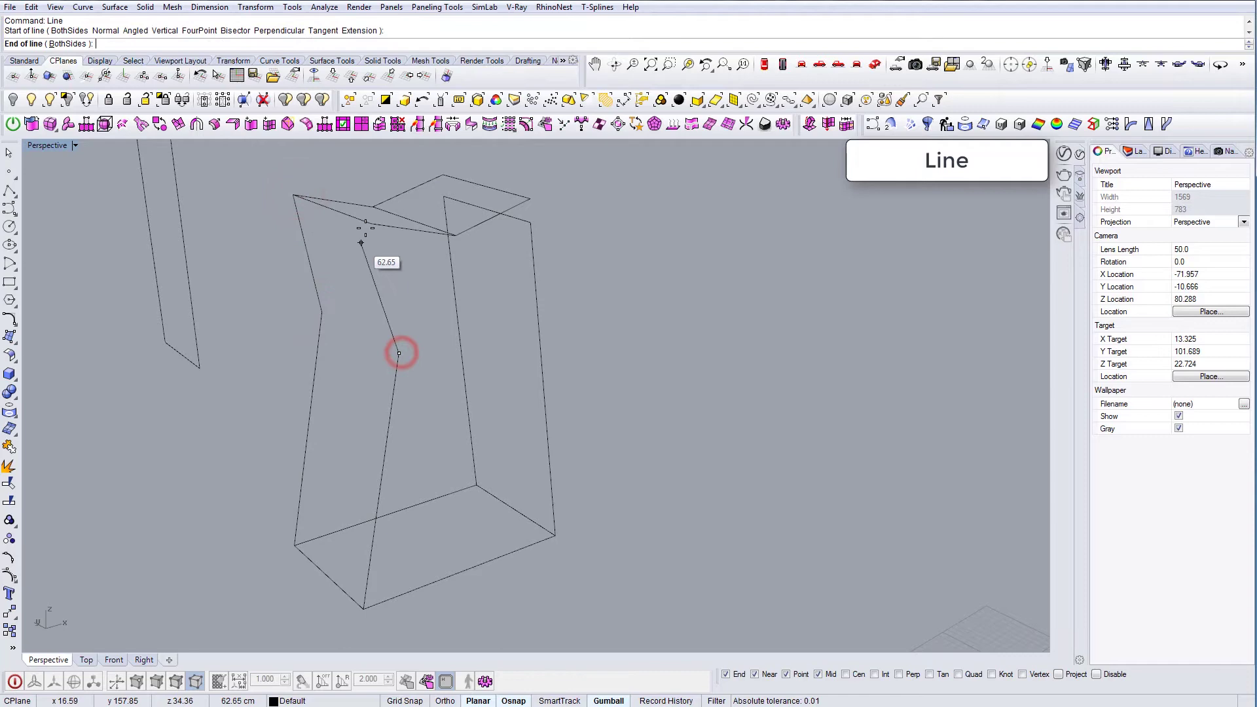
- Join the upper and lower segments of the two left legs into bent leg curves
left_click_drag(312, 298, 314, 300)
type("Join")
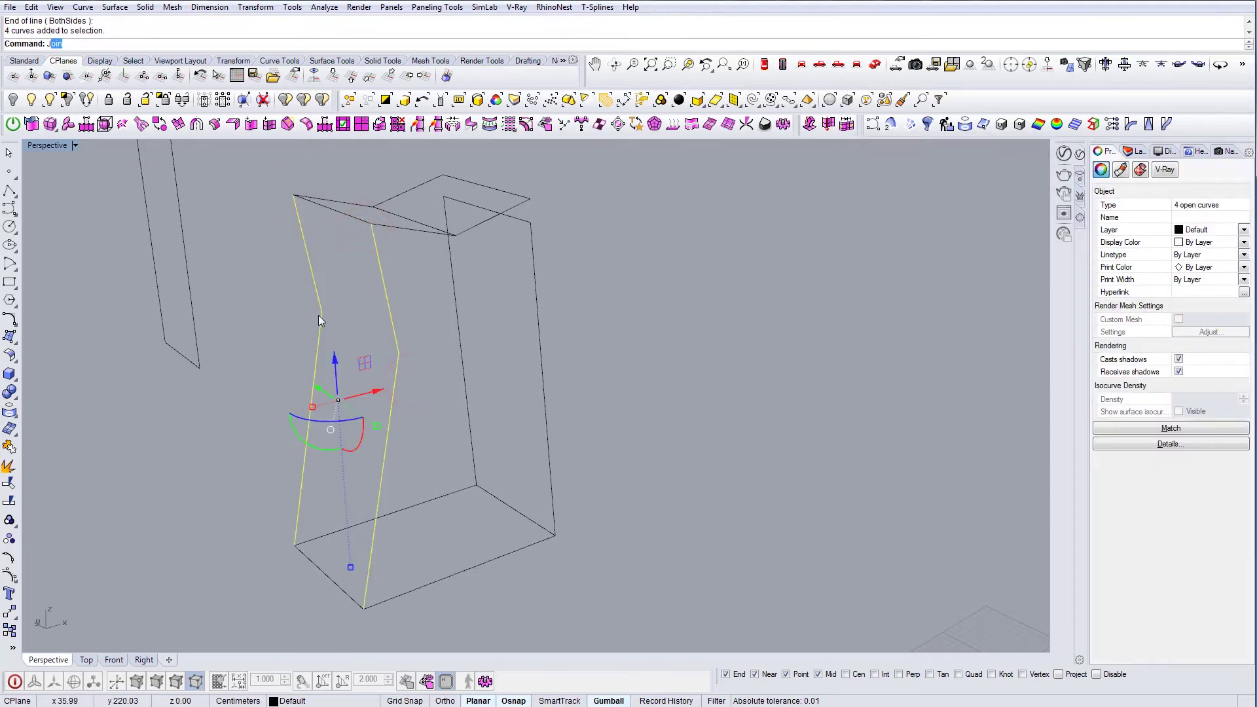
key("Return")
- Delete the two straight leg lines and their short top line on the right side of the frame
right_click_drag(319, 316, 348, 364)
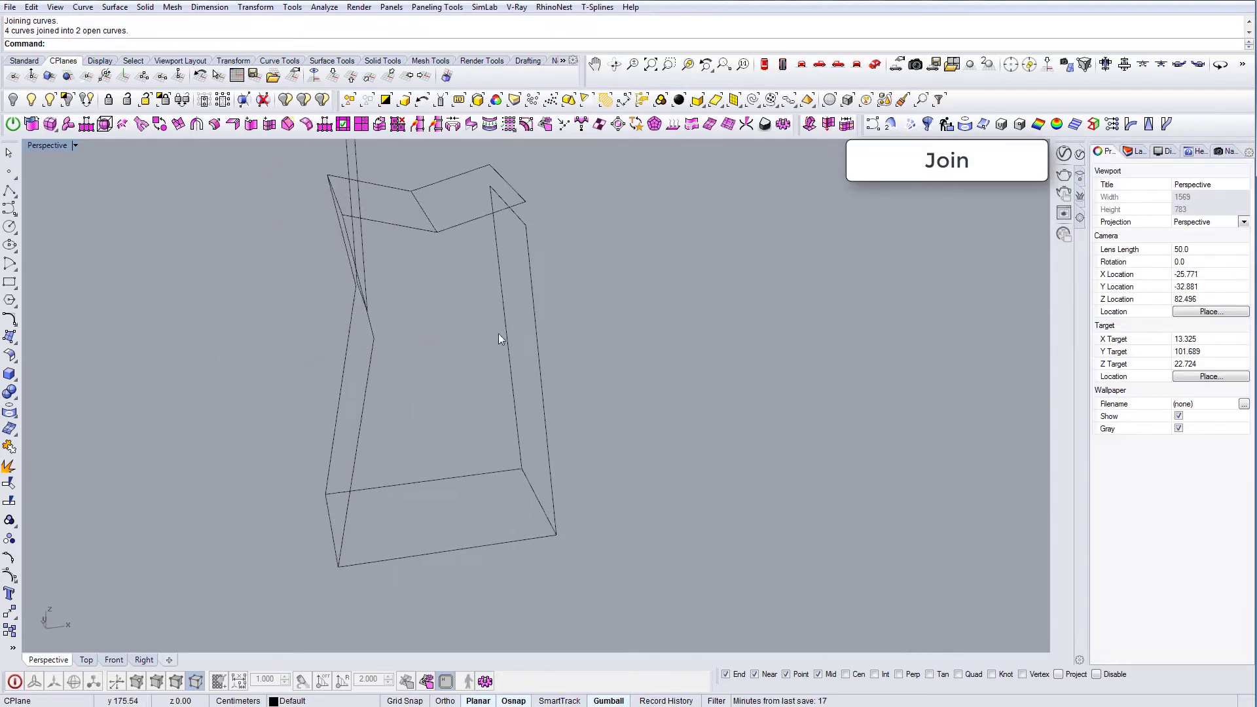
left_click_drag(562, 326, 514, 321)
key("Delete")
left_click(524, 217)
- Mirror a copy of the two bent leg curves to the right side about the base rectangle's centre line
right_click_drag(452, 328, 422, 352)
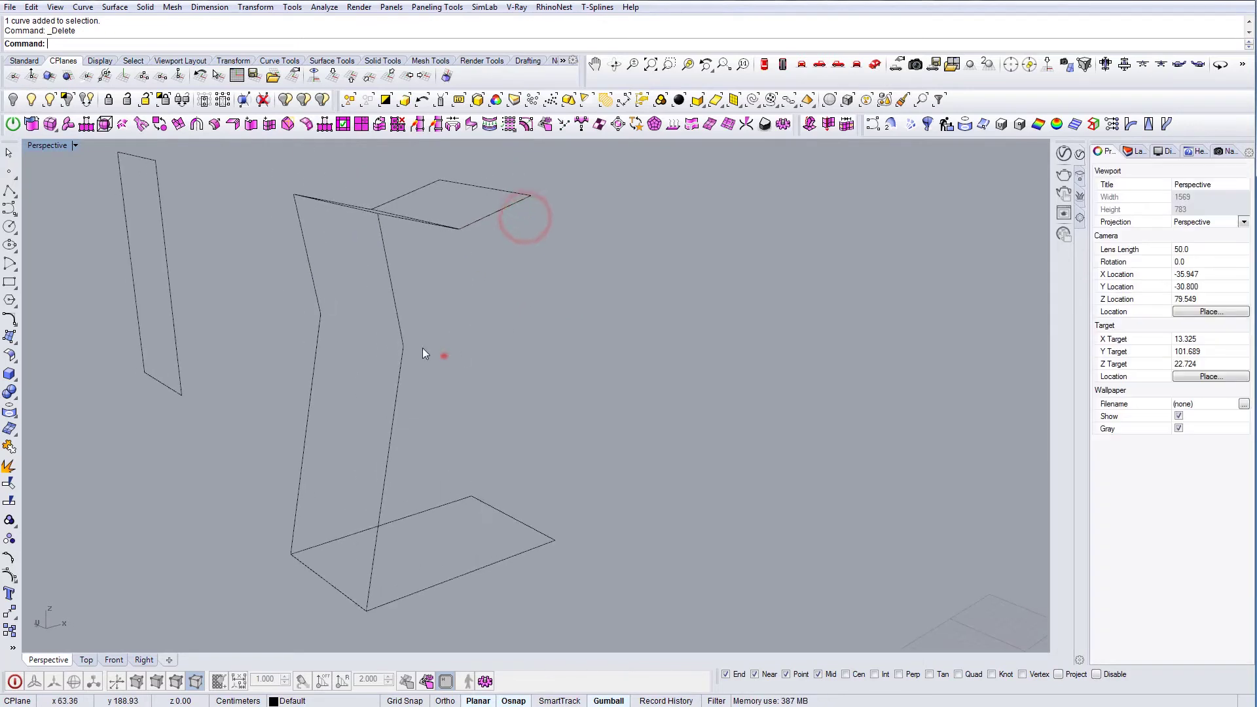
left_click_drag(307, 317, 307, 318)
right_click_drag(308, 317, 434, 418)
type("Mirror")
key("Return")
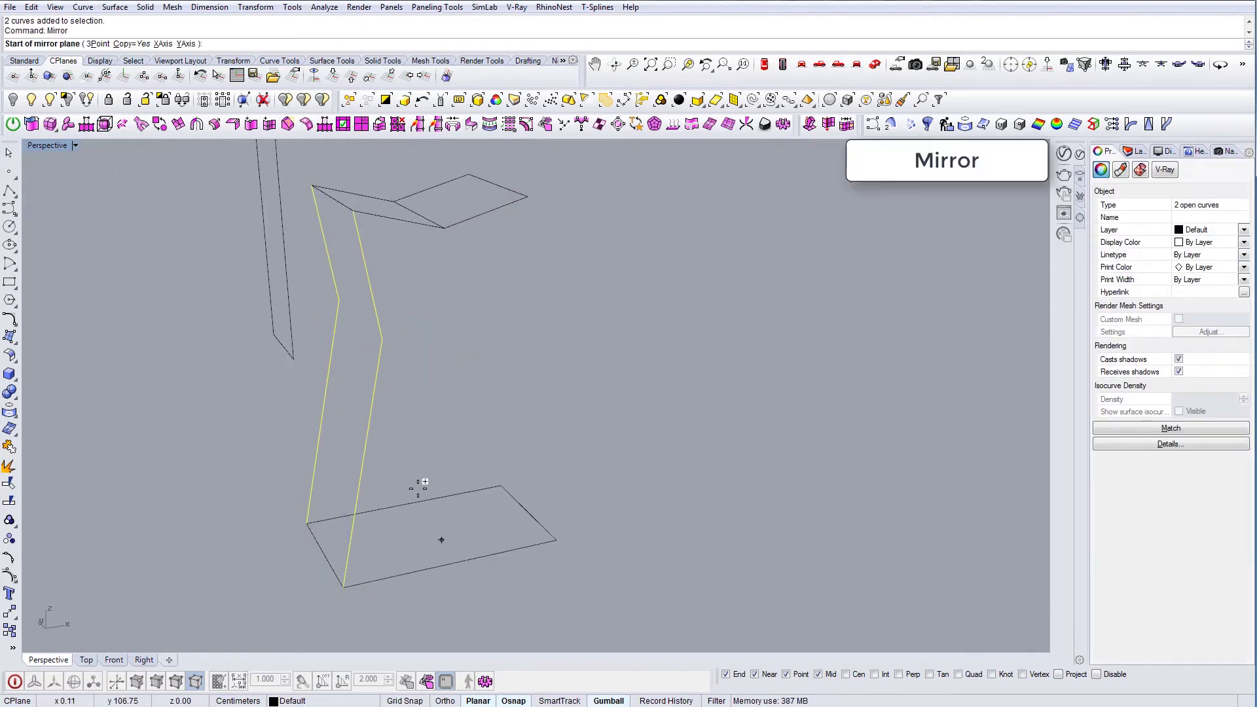
left_click(409, 505)
left_click(432, 529)
- Show the control points of all four leg curves and scale their bend points inward to narrow the waist
right_click_drag(432, 529, 488, 498)
left_click_drag(595, 332, 262, 367)
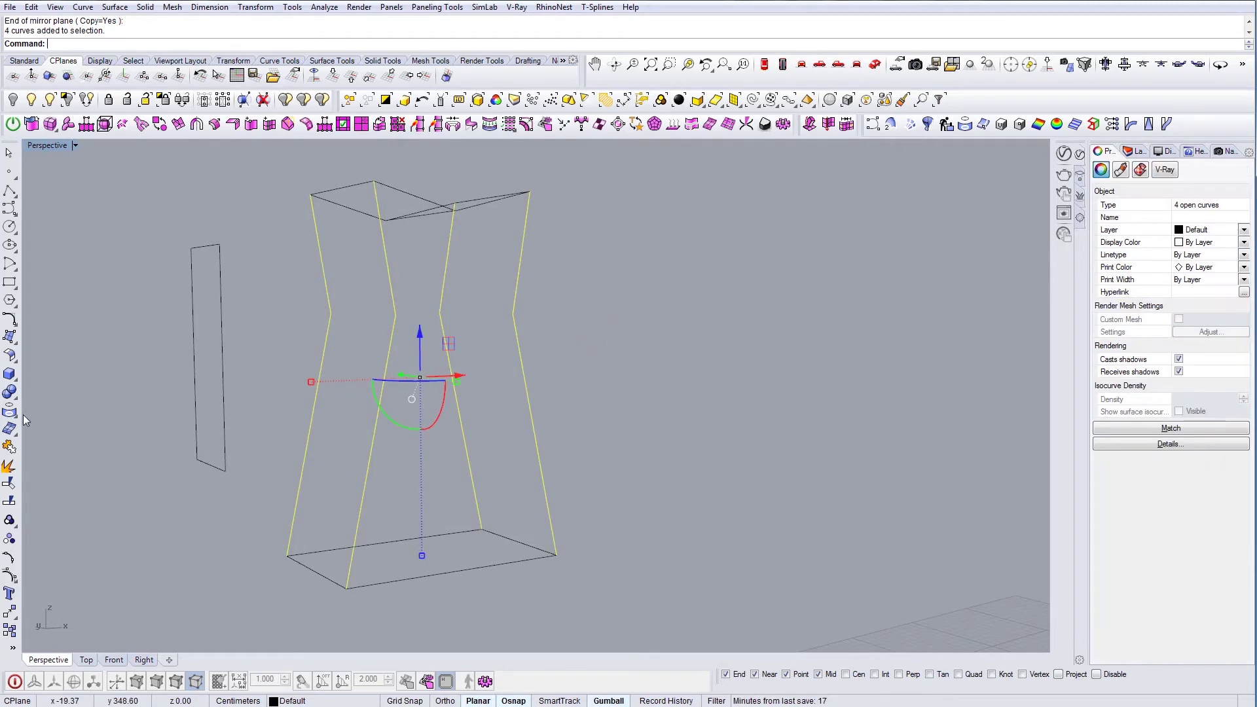
left_click(12, 576)
right_click_drag(374, 454, 429, 324)
left_click_drag(425, 269, 430, 274)
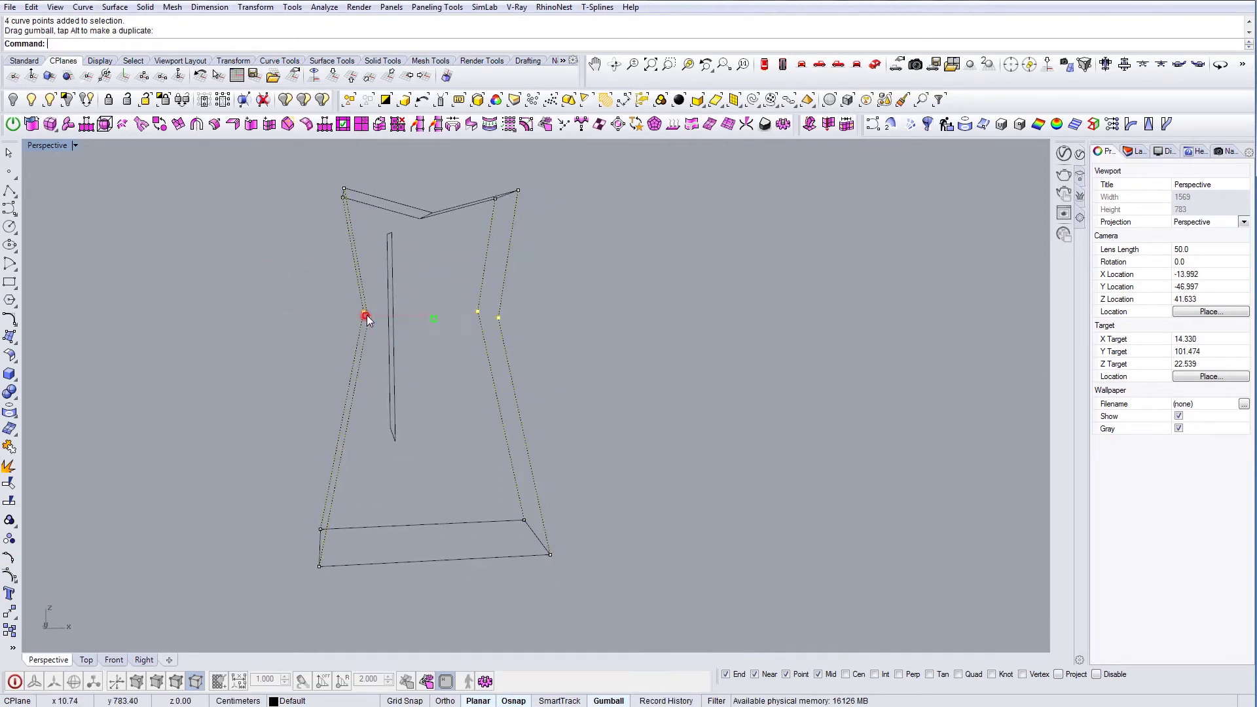
left_click_drag(366, 319, 375, 317)
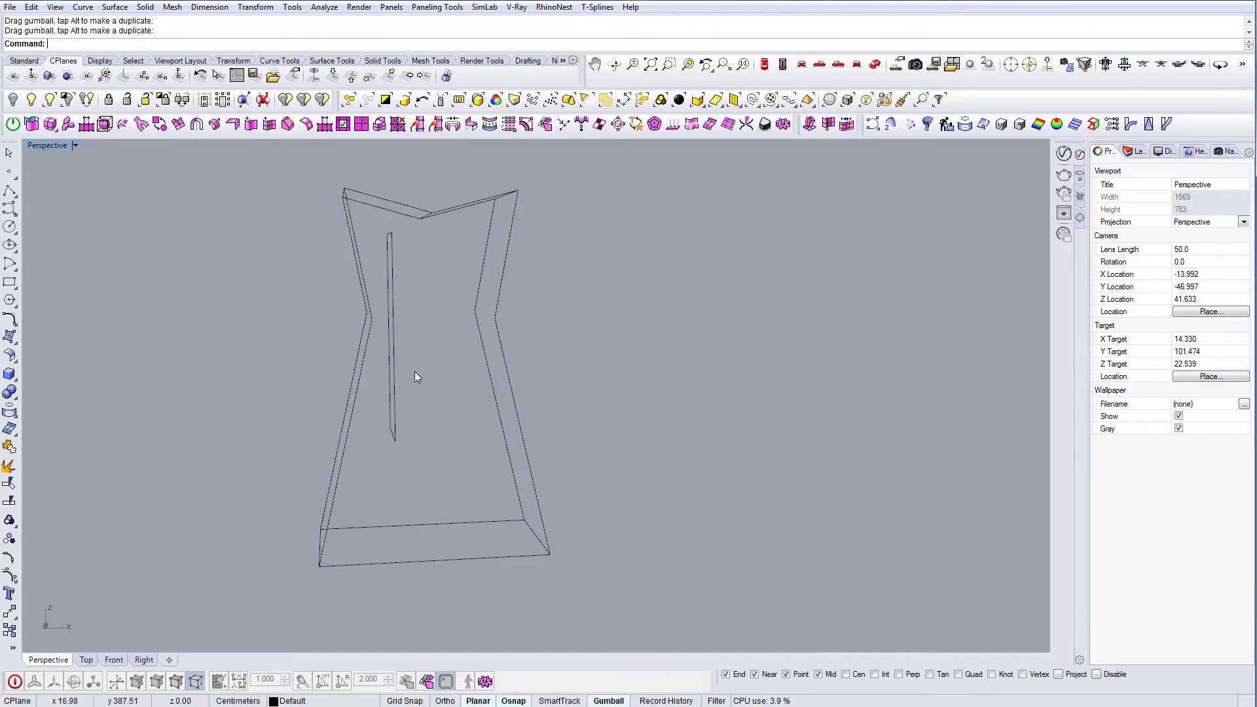
right_click_drag(415, 371, 450, 430)
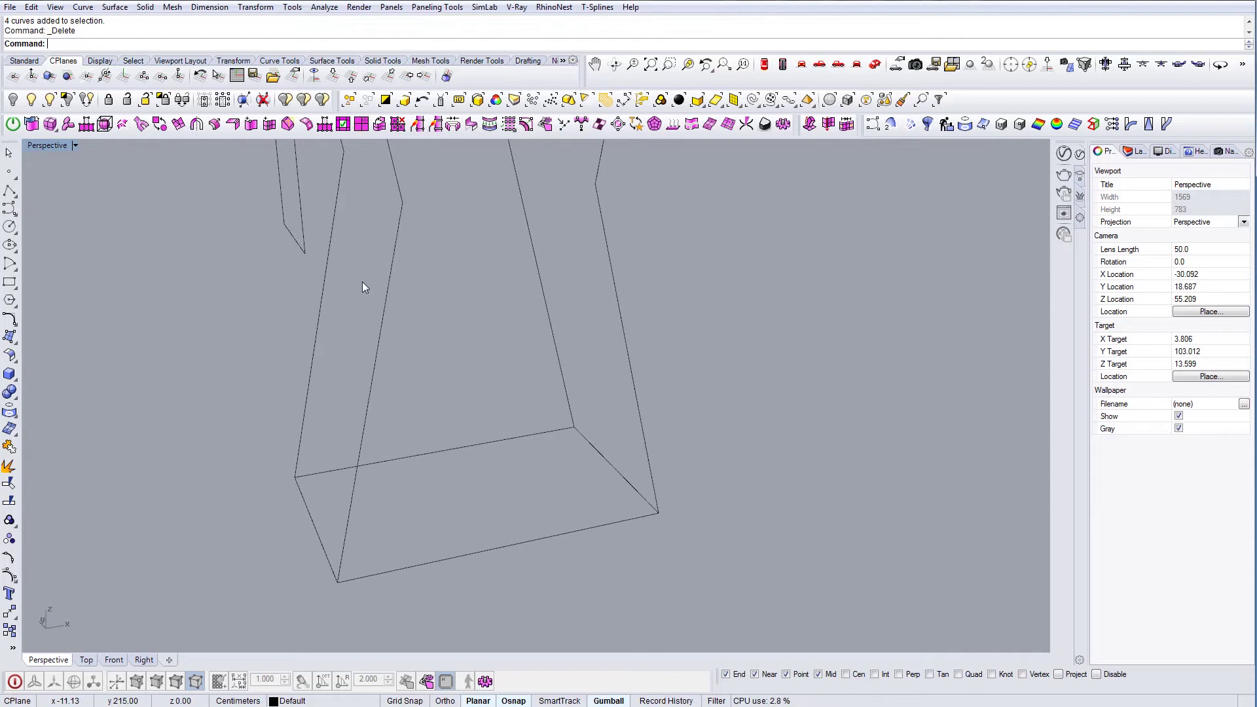
right_click_drag(423, 317, 435, 367, "shift")
right_click_drag(424, 331, 431, 347)
type("l")
key("Return")
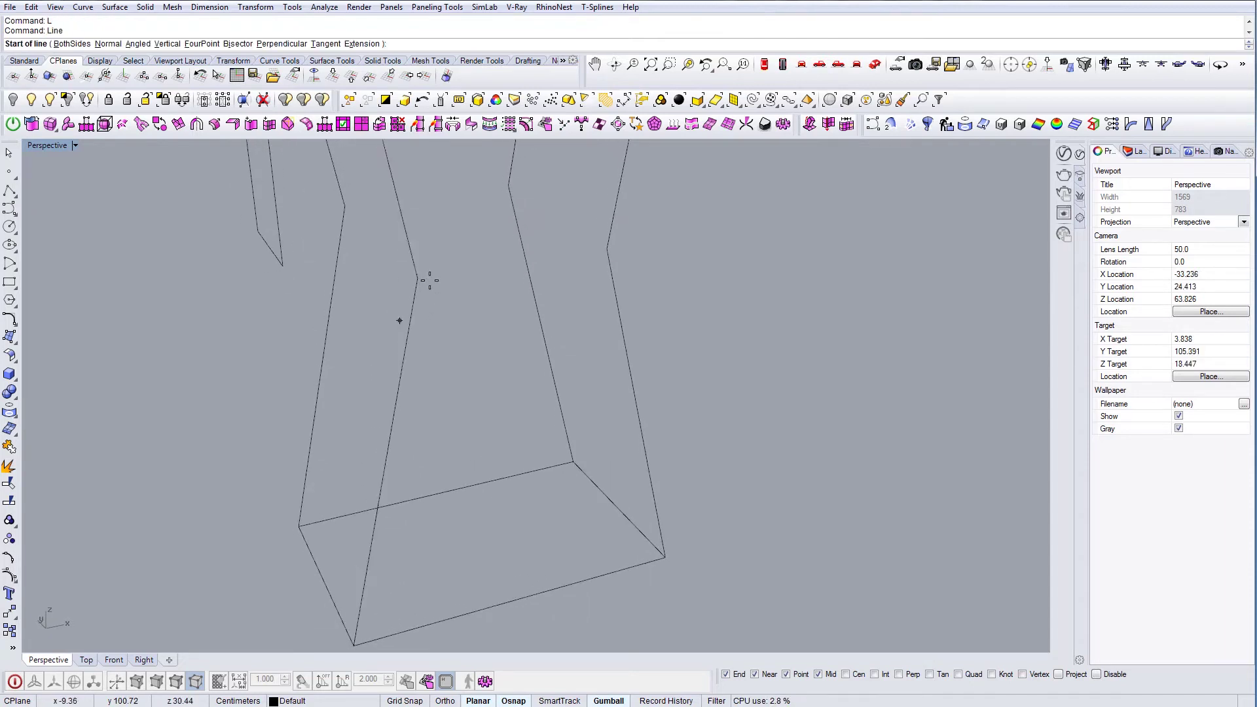
key("Escape")
- Draw a rectangle between diagonally opposite bend points at the waist of the leg frame
type("Rectangle")
key("Return")
left_click(354, 209)
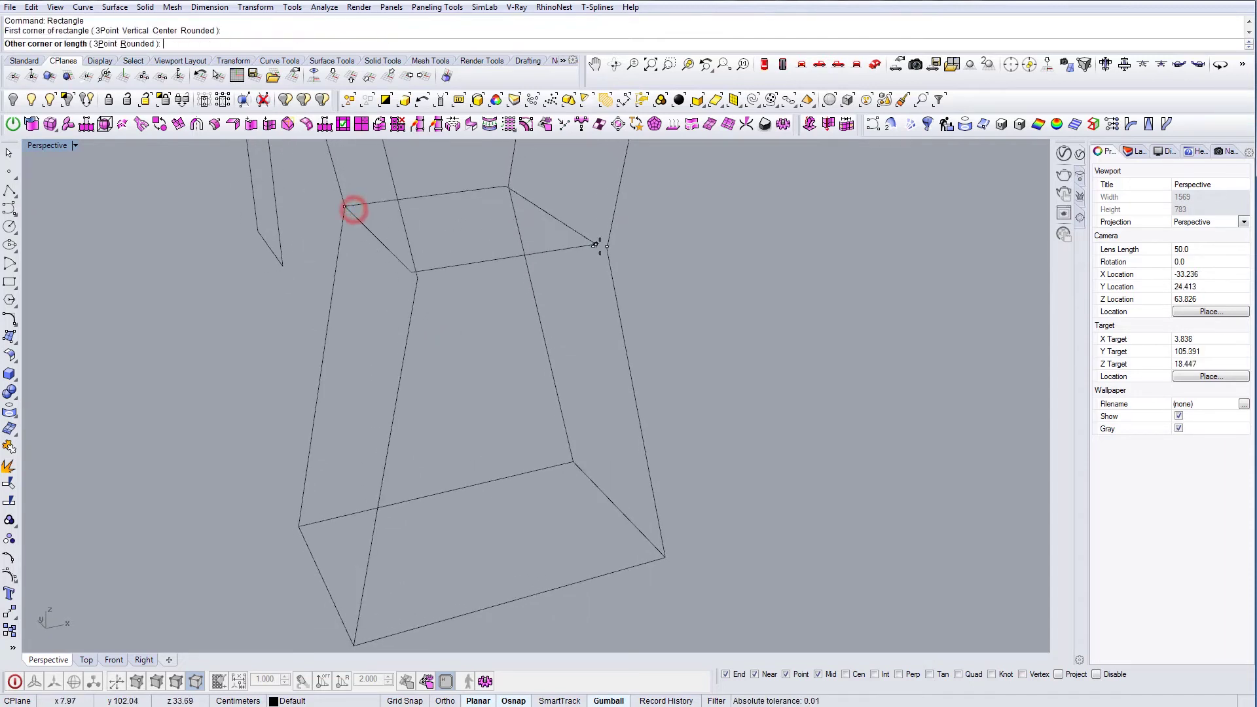
left_click(609, 249)
- Move the waist rectangle straight down to a level between the leg bends and the base
right_click_drag(550, 269, 481, 277)
left_click_drag(491, 283, 462, 244)
right_click_drag(459, 229, 478, 190)
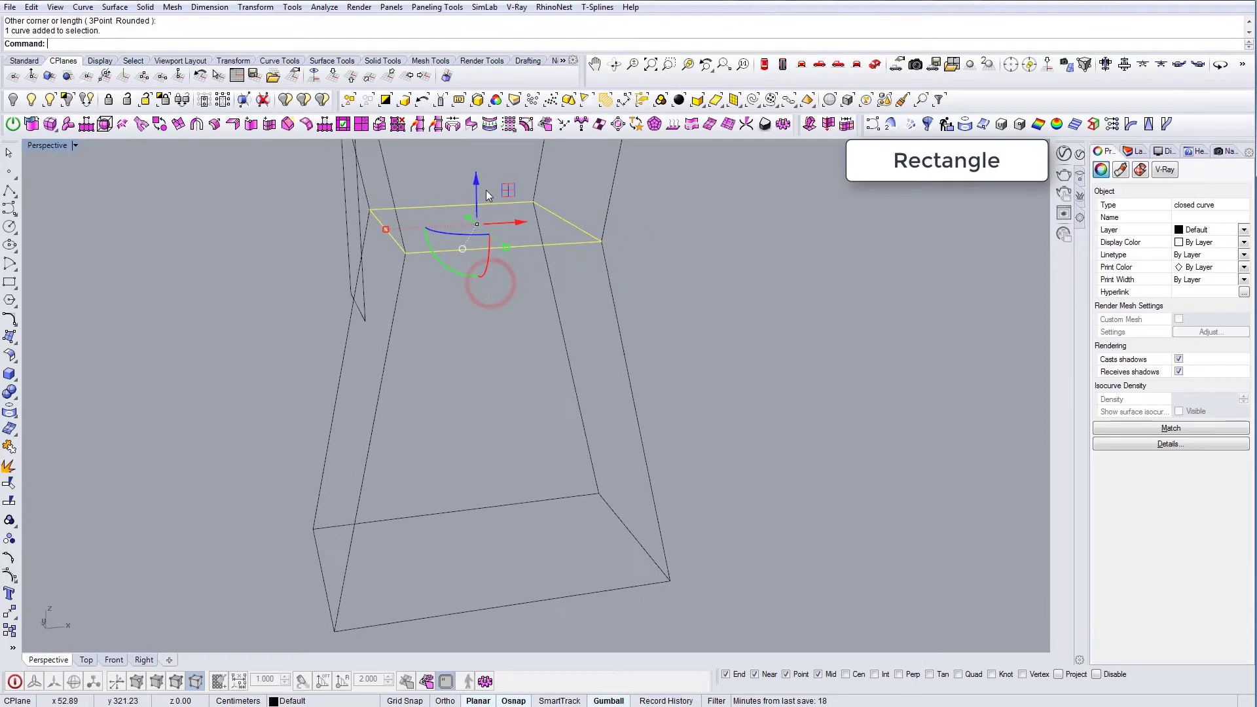
left_click_drag(476, 182, 482, 322)
key("Escape")
- Place a point at the lowered rectangle's centre using the Cen snap and delete the rectangle
right_click_drag(482, 373, 508, 390)
left_click_drag(500, 438, 466, 386)
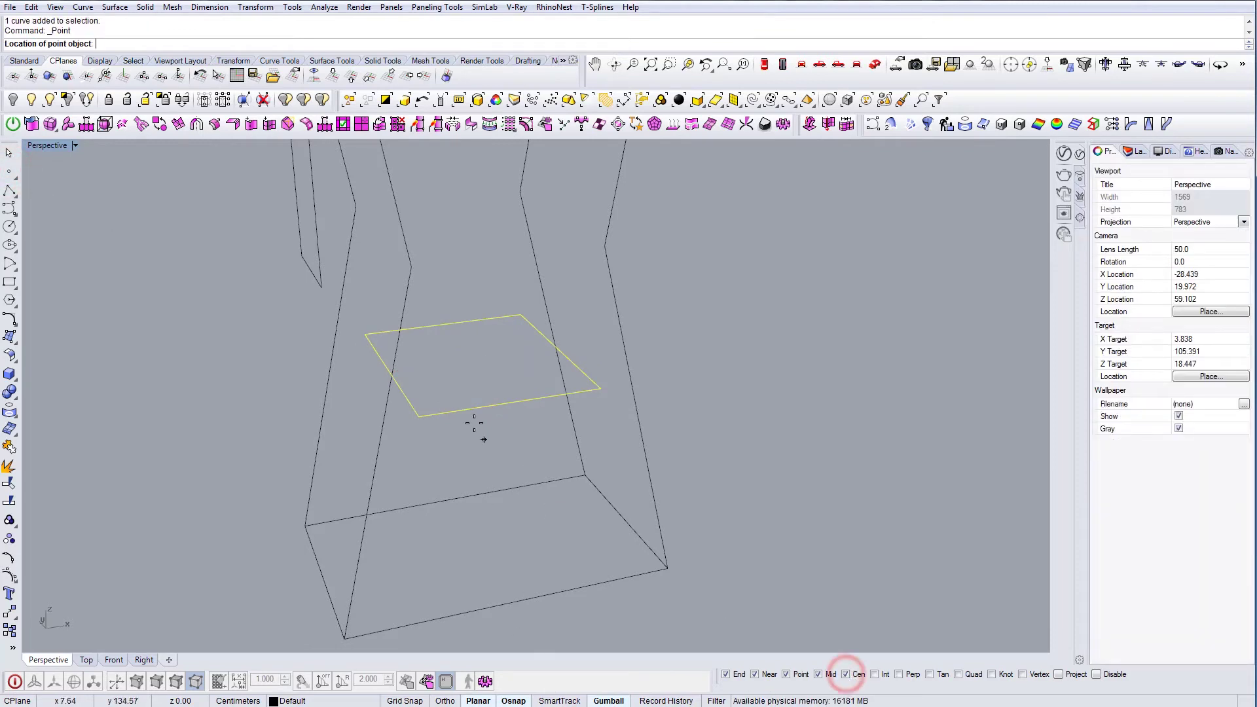
right_click_drag(528, 410, 564, 452)
key("Delete")
- Draw a polyline from the front right base corner through the centre point to the rear left leg bend
type("polyline")
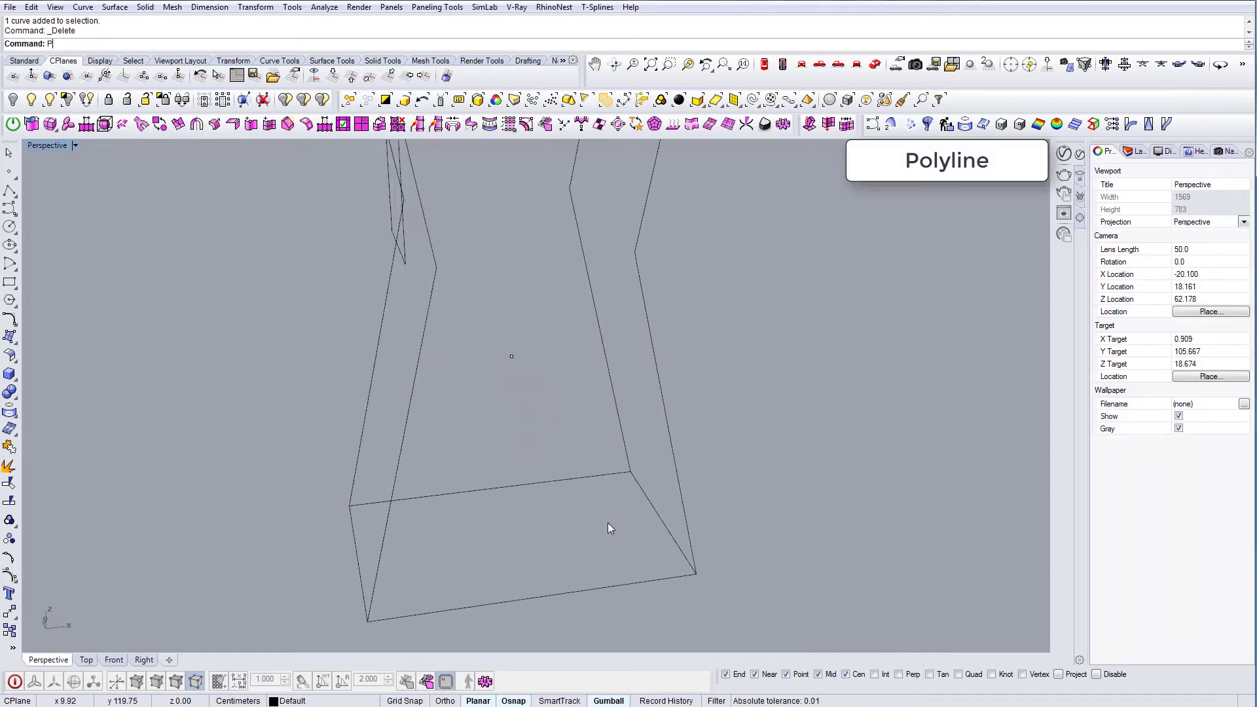
key("Return")
left_click(696, 575)
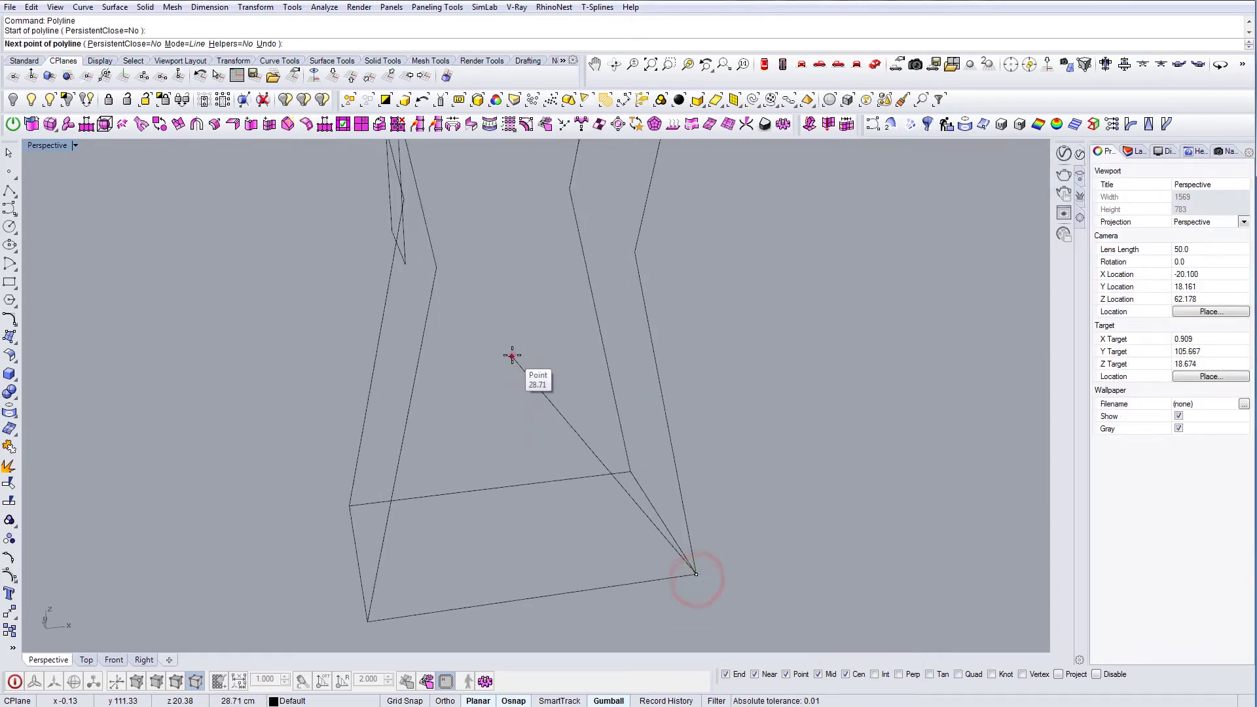
left_click(513, 356)
right_click_drag(513, 356, 467, 209)
left_click(473, 182)
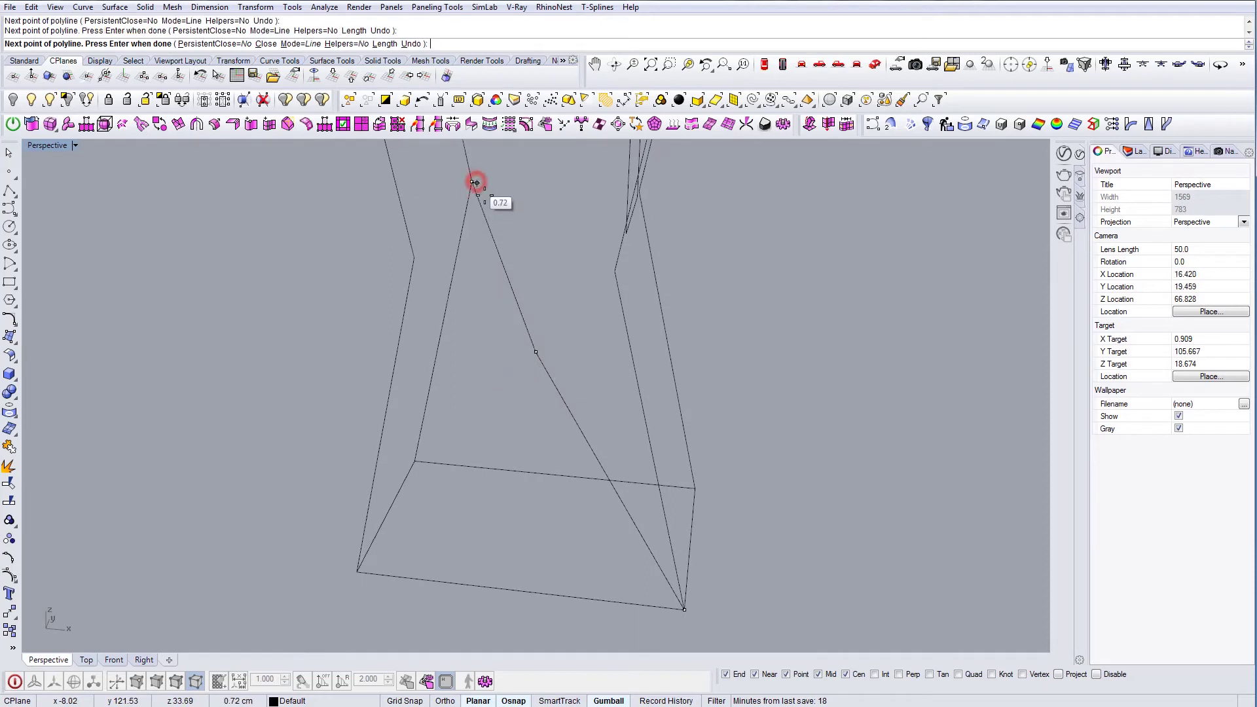
right_click(477, 183)
- Draw a polyline from the front left base corner through the centre point to the rear right leg bend
right_click_drag(508, 355, 558, 244)
type("pl")
key("Return")
left_click(365, 585)
left_click(531, 352)
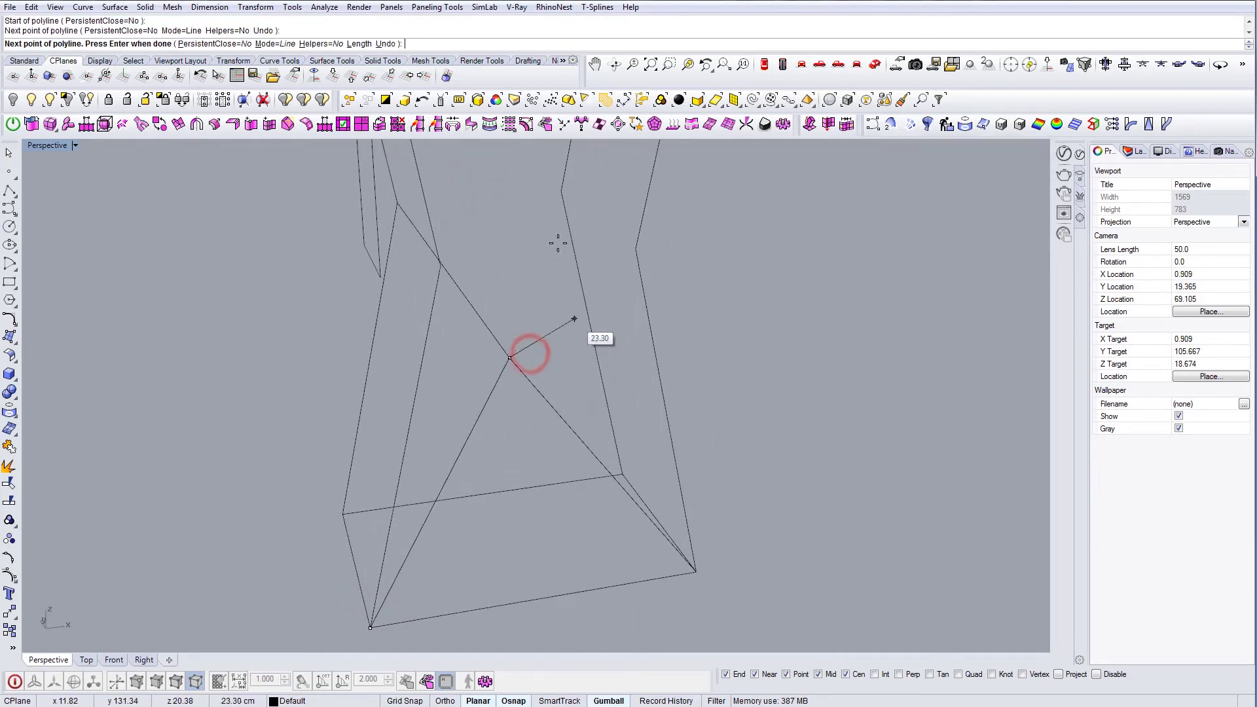
left_click(562, 194)
key("Return")
- Draw a polyline from the front right leg bend through the centre point to the rear left base corner
left_click(510, 358)
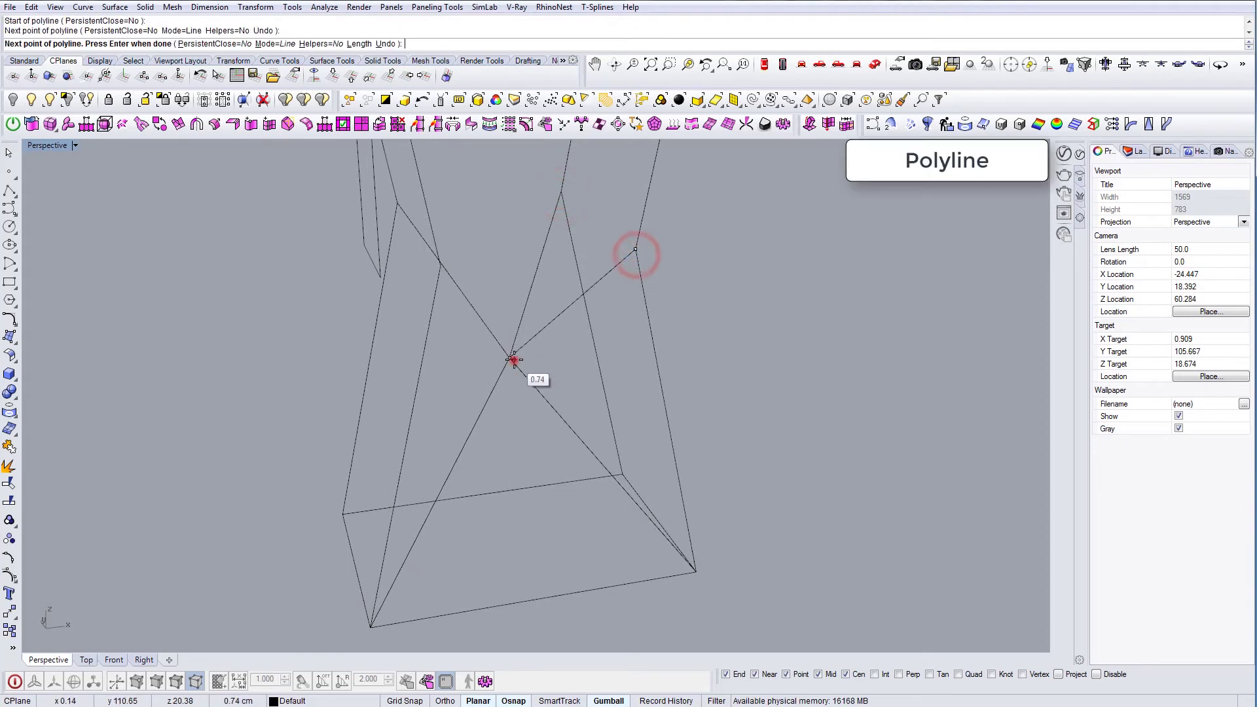
left_click(343, 515)
key("Return")
- Try a polyline from the front left leg bend to the centre point and delete that single segment
right_click_drag(379, 462, 435, 370)
key("Return")
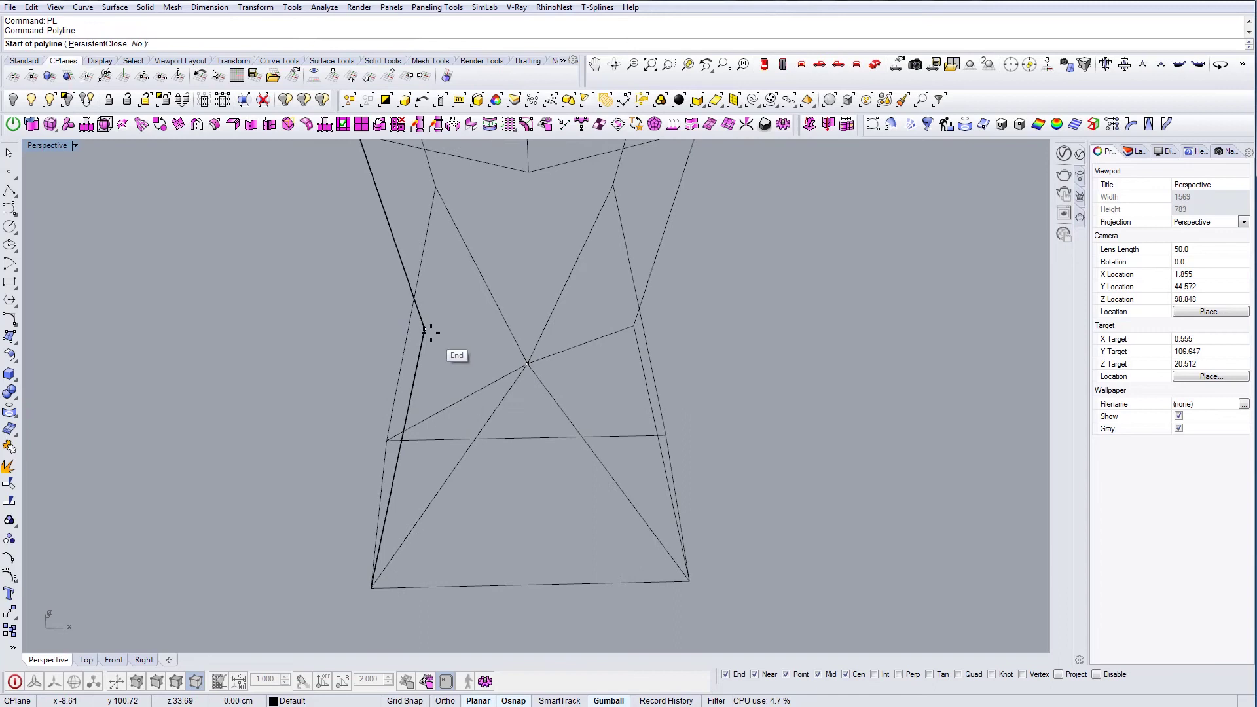
left_click(424, 329)
left_click(527, 363)
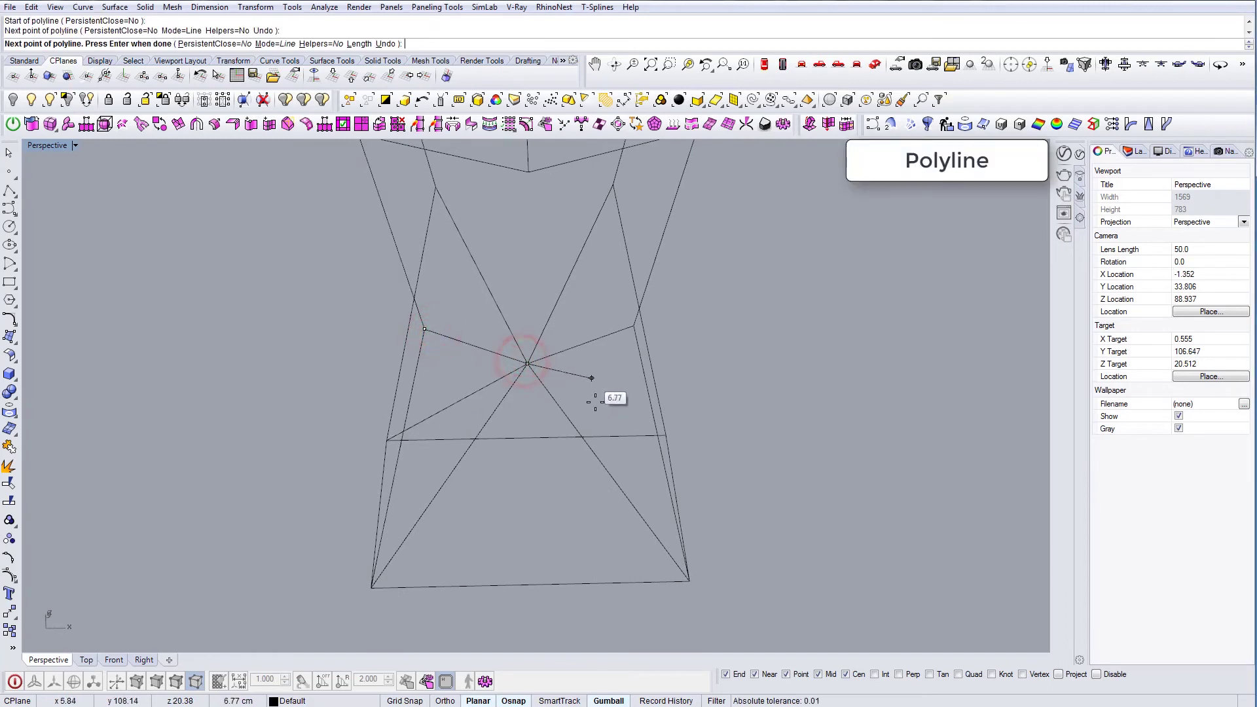
key("Return")
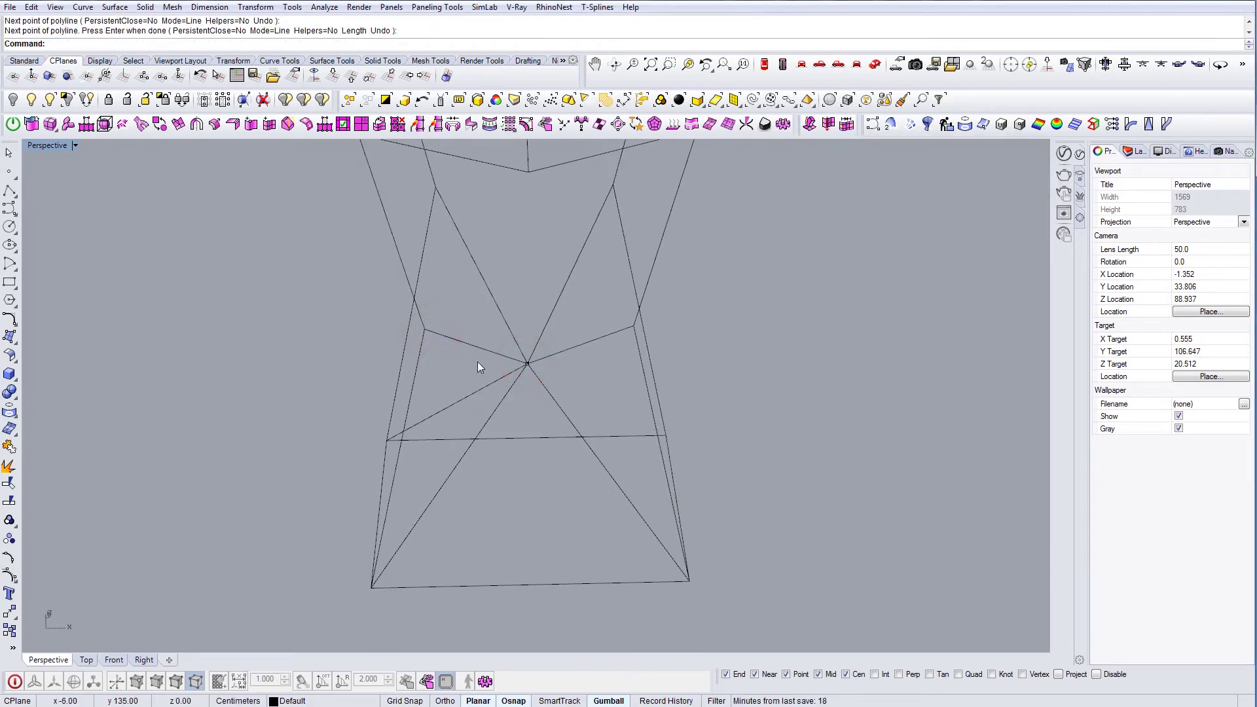
right_click_drag(478, 367, 469, 338)
key("Return")
key("Escape")
left_click(478, 340)
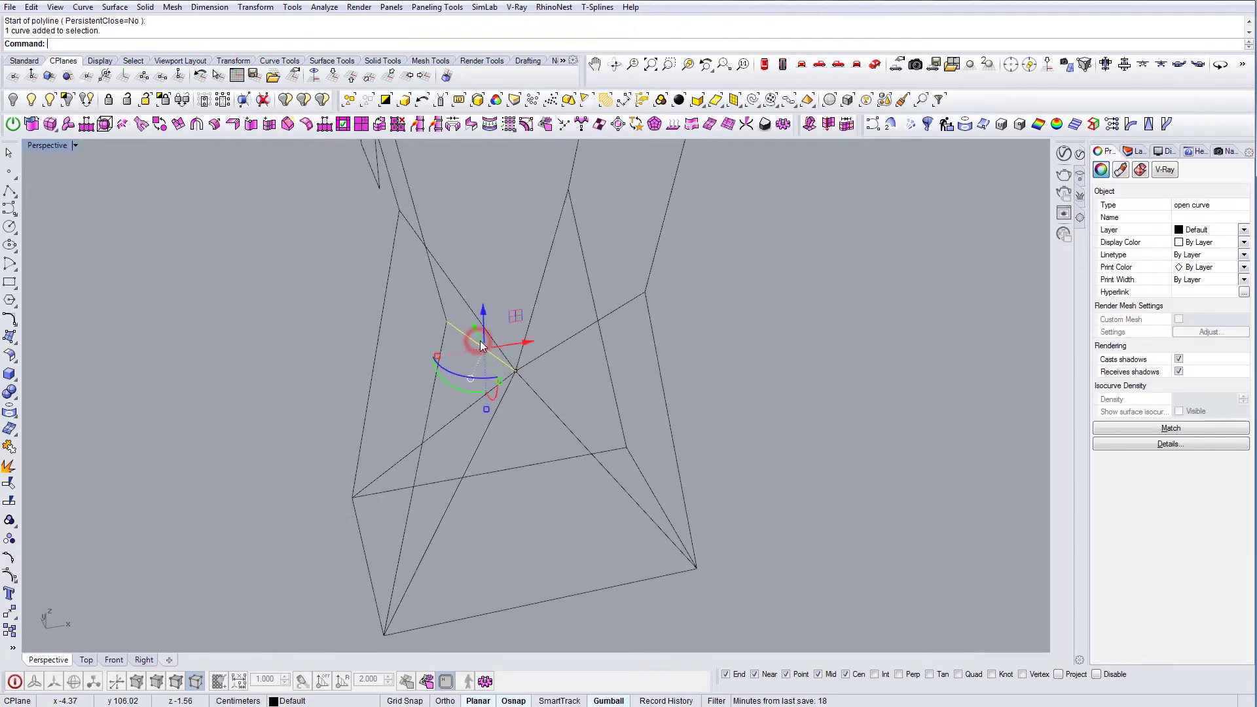
key("Delete")
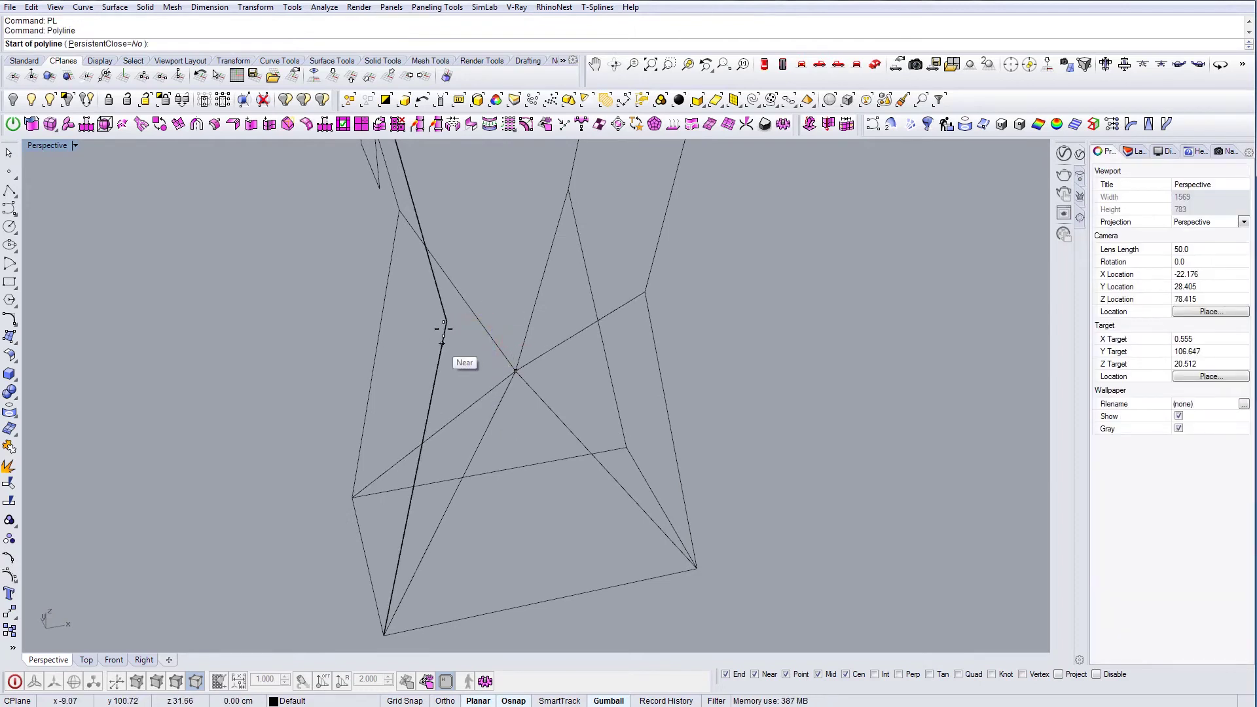
- Draw a polyline from the front left leg bend through the centre point to the rear right base corner
left_click(447, 320)
left_click(516, 371)
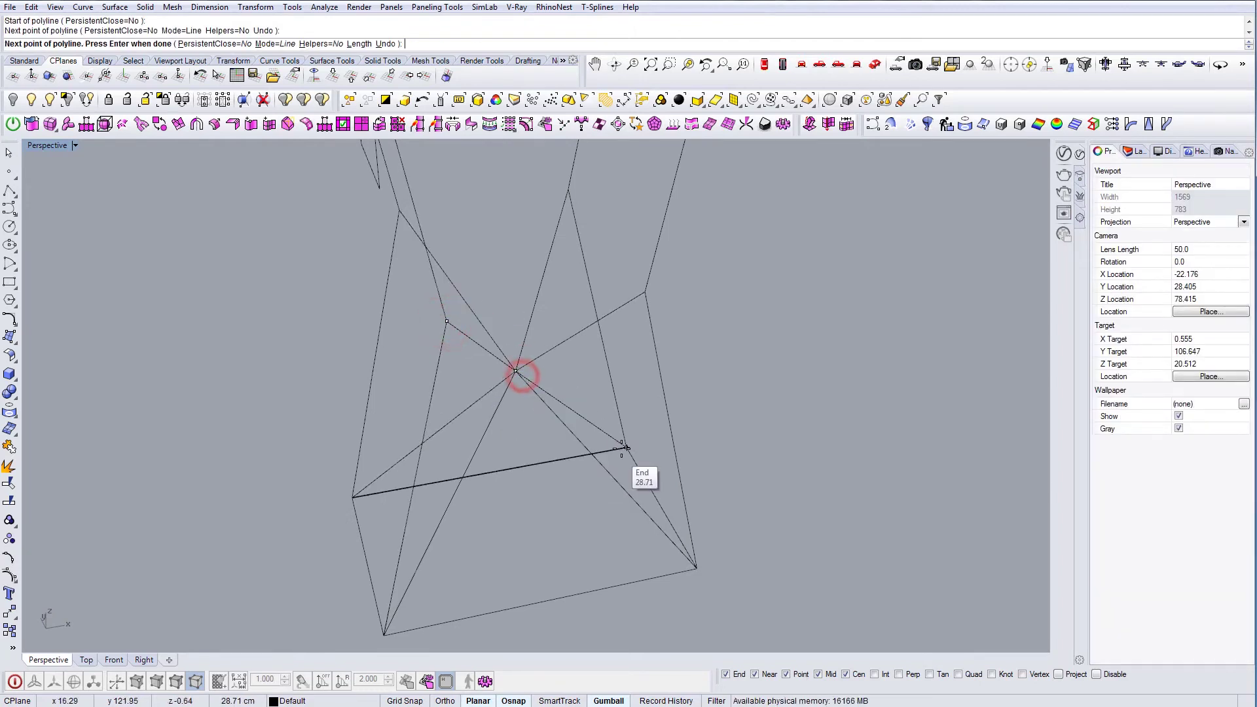
key("Return")
right_click_drag(623, 447, 520, 427)
- Draw polylines from the front left and rear left leg bends to the midpoint of the top frame's centre line
type("PL")
key("Return")
right_click_drag(551, 378, 557, 298)
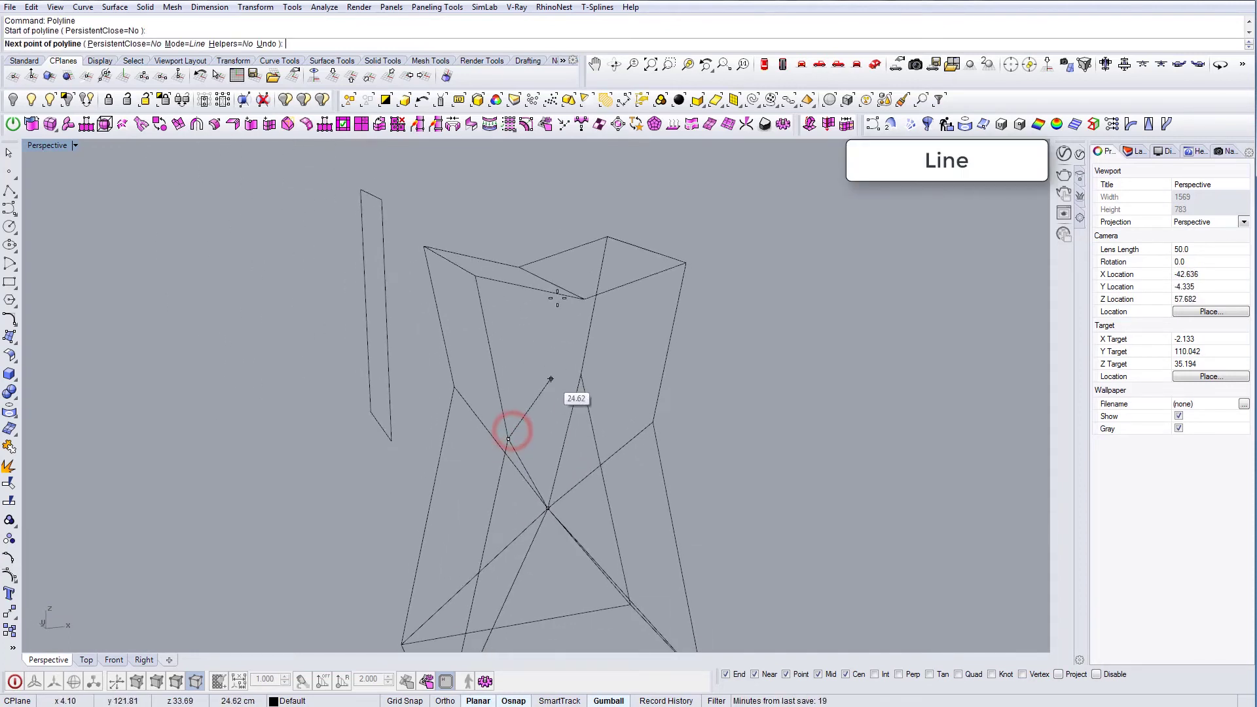
left_click(545, 284)
key("Return")
key("Return")
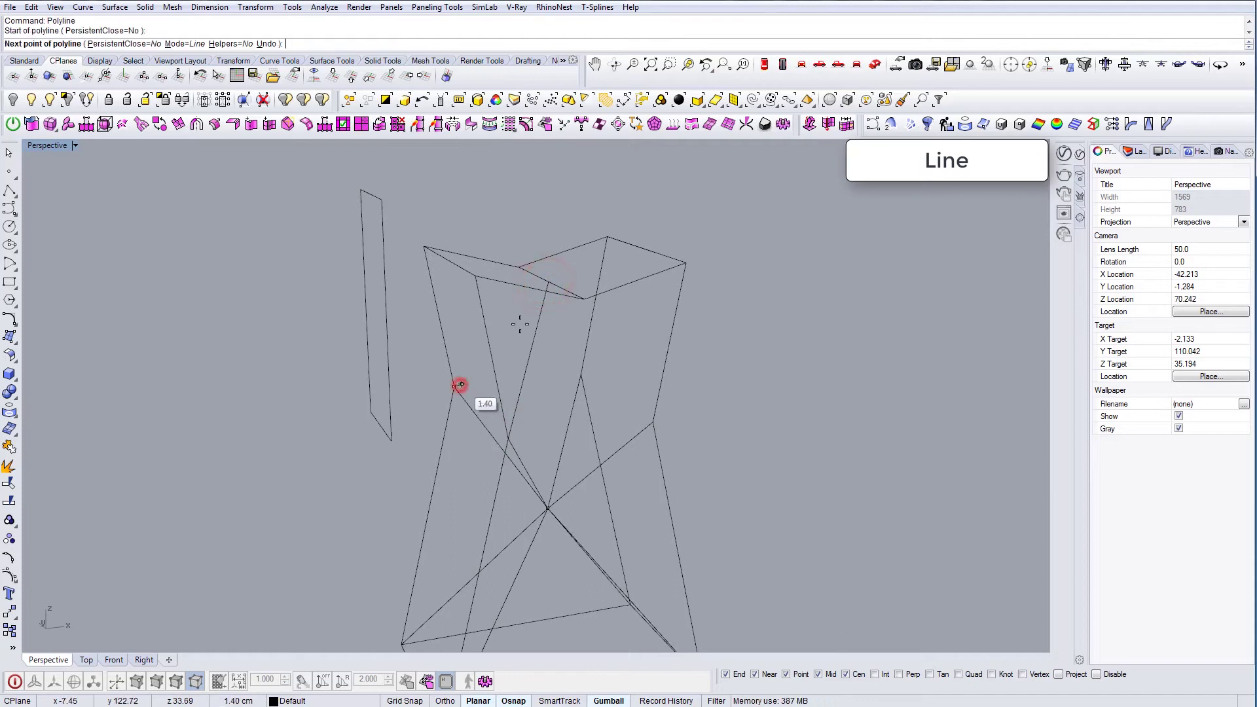
left_click(552, 280)
key("Return")
- Draw polylines connecting the rear right and front right leg bends with the midpoint of the top frame's centre line
key("Return")
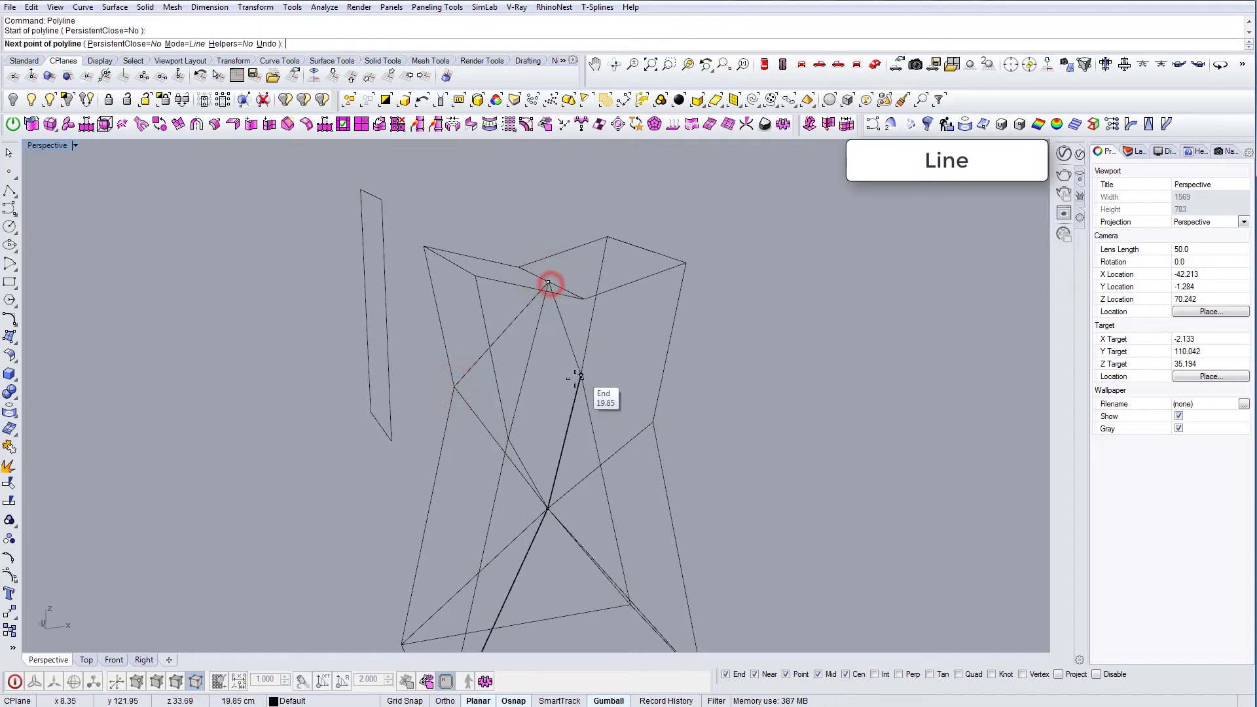
left_click(579, 377)
key("Return")
key("Return")
left_click(550, 280)
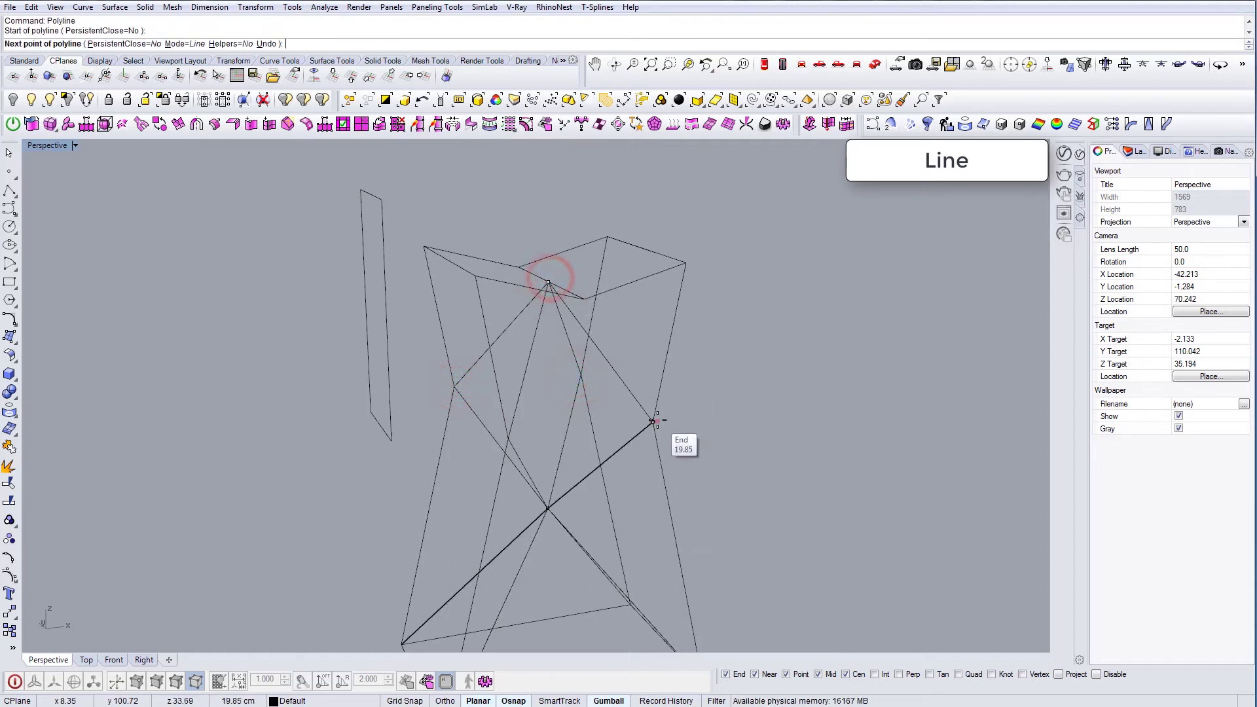
left_click(653, 421)
key("Return")
scroll(655, 421, "down", 7)
right_click_drag(657, 424, 588, 461)
scroll(631, 406, "up", 2)
left_click(400, 358)
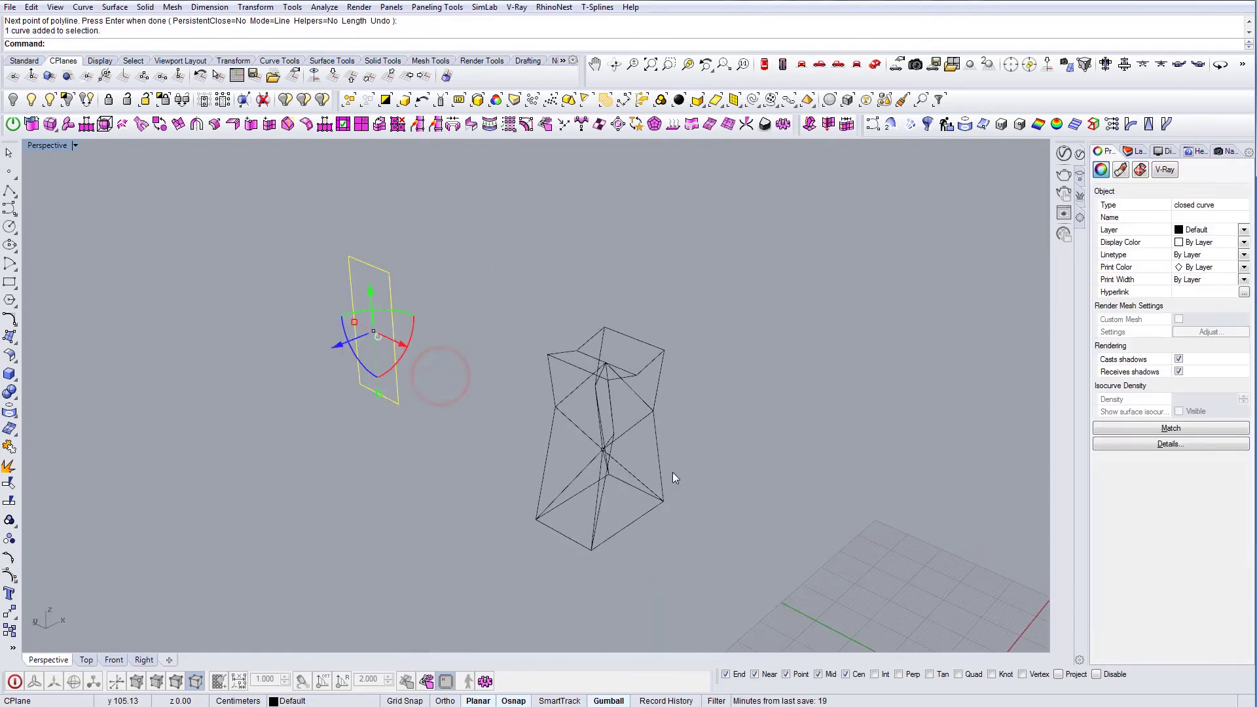
key("Escape")
- Join the four base edge curves of the leg frame into one closed curve
right_click_drag(674, 473, 598, 551)
scroll(503, 556, "up", 5)
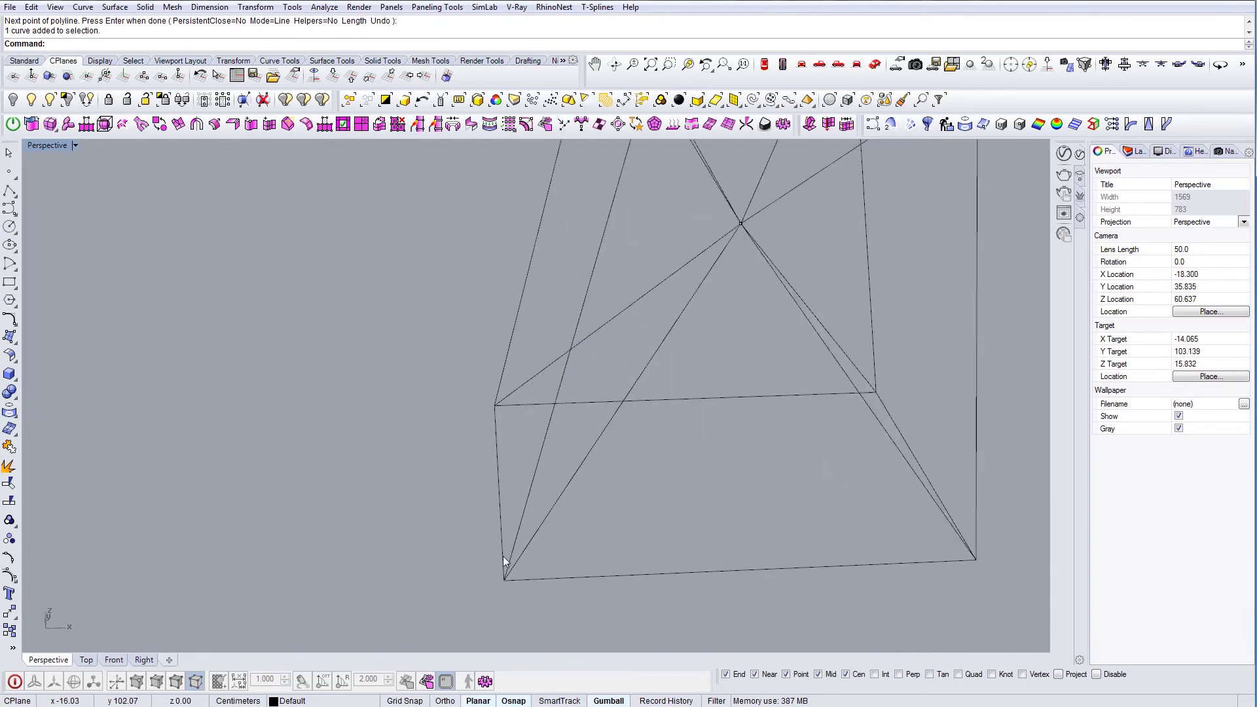
left_click_drag(675, 585, 638, 541)
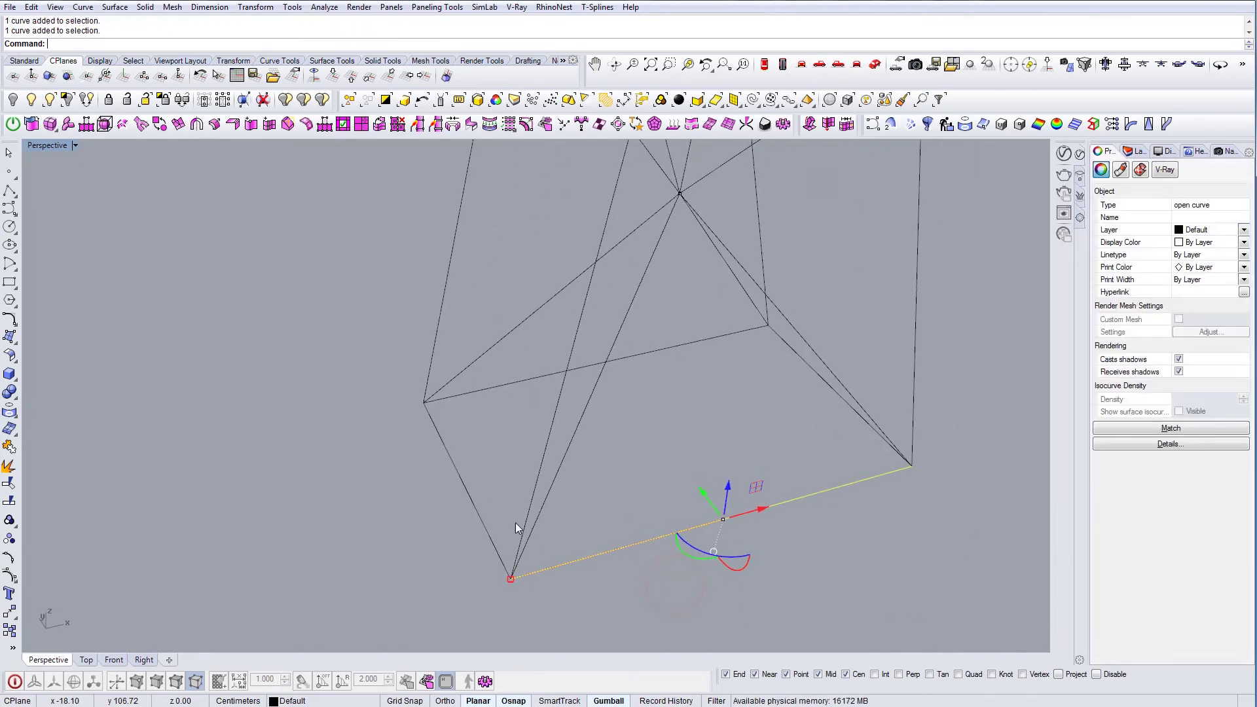
left_click(474, 505, "shift")
left_click(499, 385, "shift")
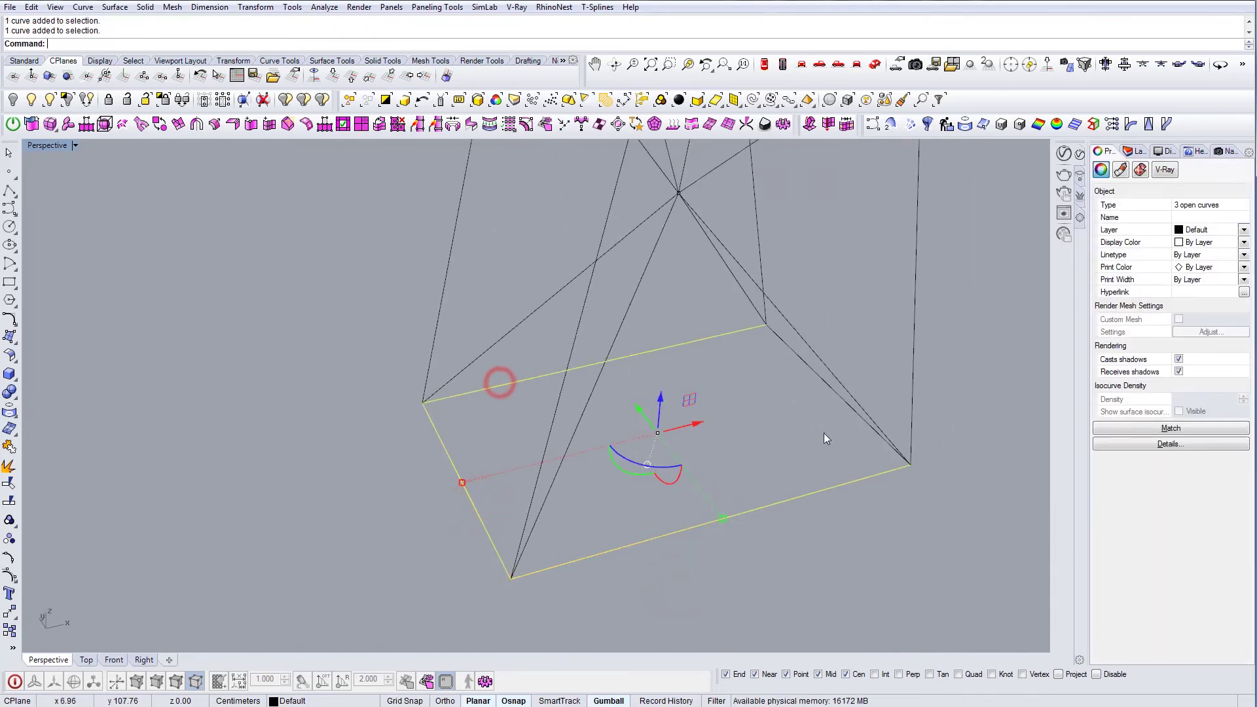
right_click_drag(824, 434, 682, 448)
left_click(819, 493, "shift")
type("Join")
key("Return")
key("Escape")
left_click(765, 491)
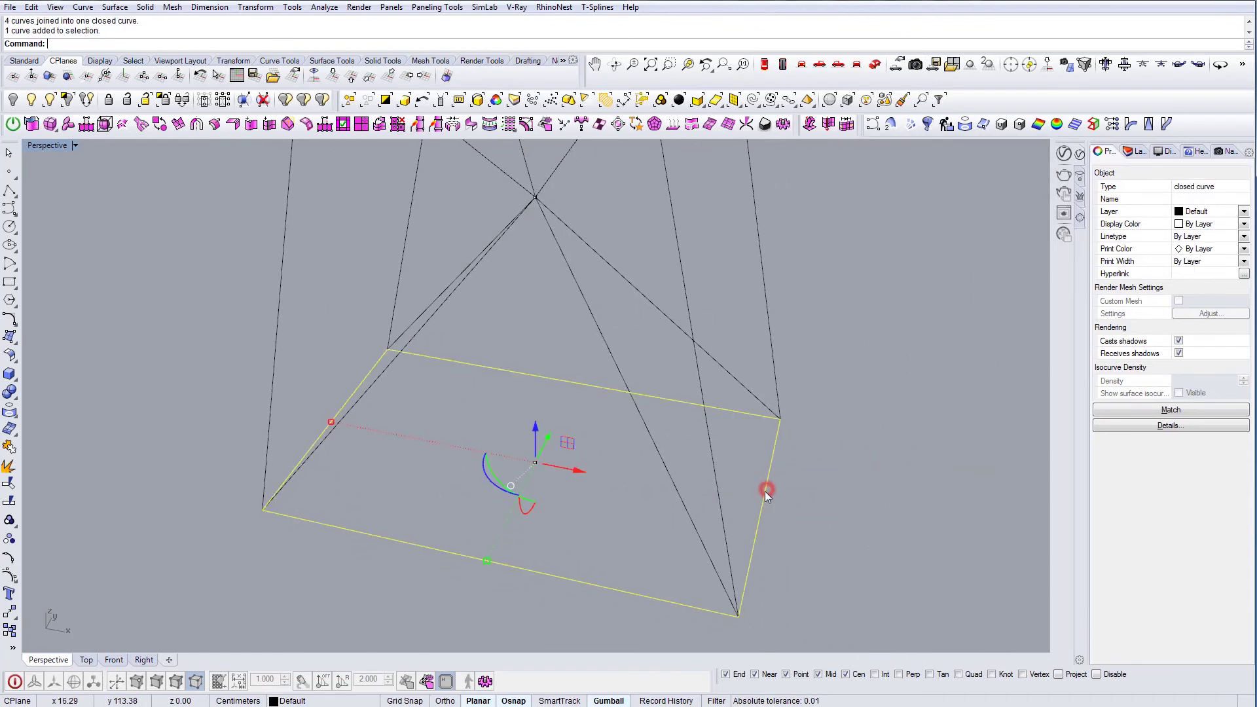
key("Escape")
- Join the four curves around the top of the leg frame into one closed loop
right_click_drag(729, 493, 608, 282)
left_click(559, 344)
right_click_drag(560, 343, 681, 266)
left_click(684, 256, "shift")
left_click(560, 245, "shift")
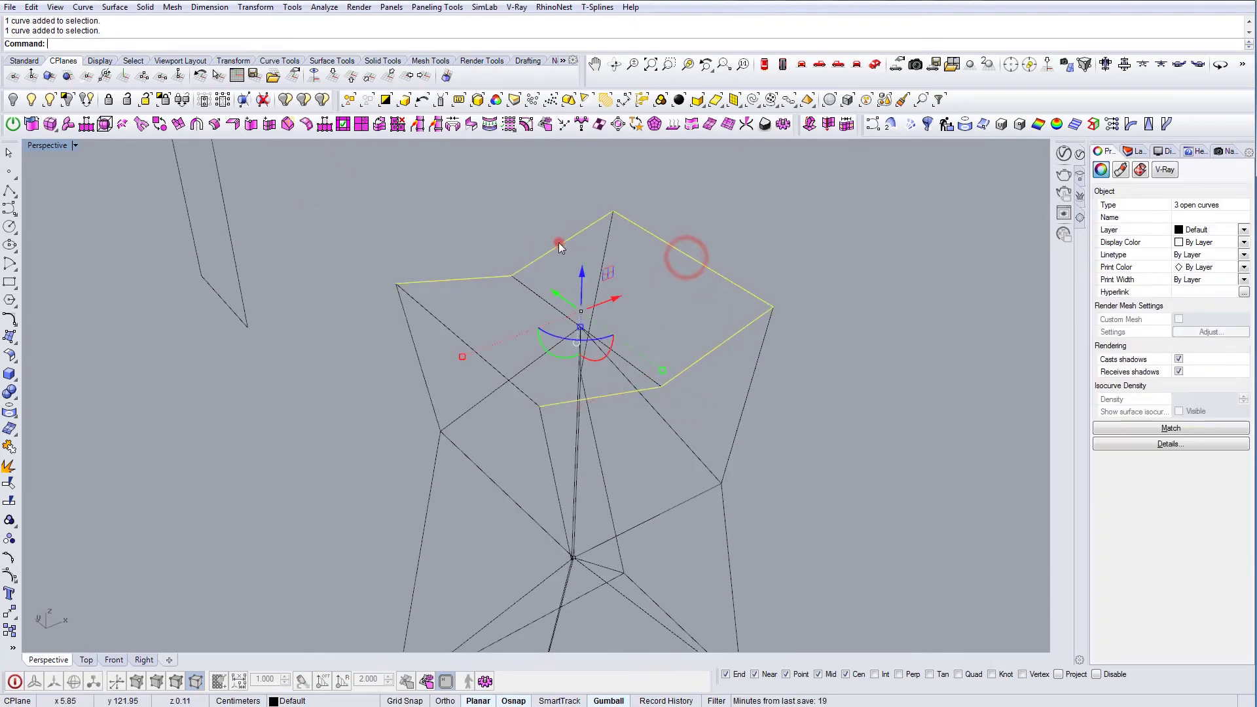
left_click(456, 340, "shift")
key("Return")
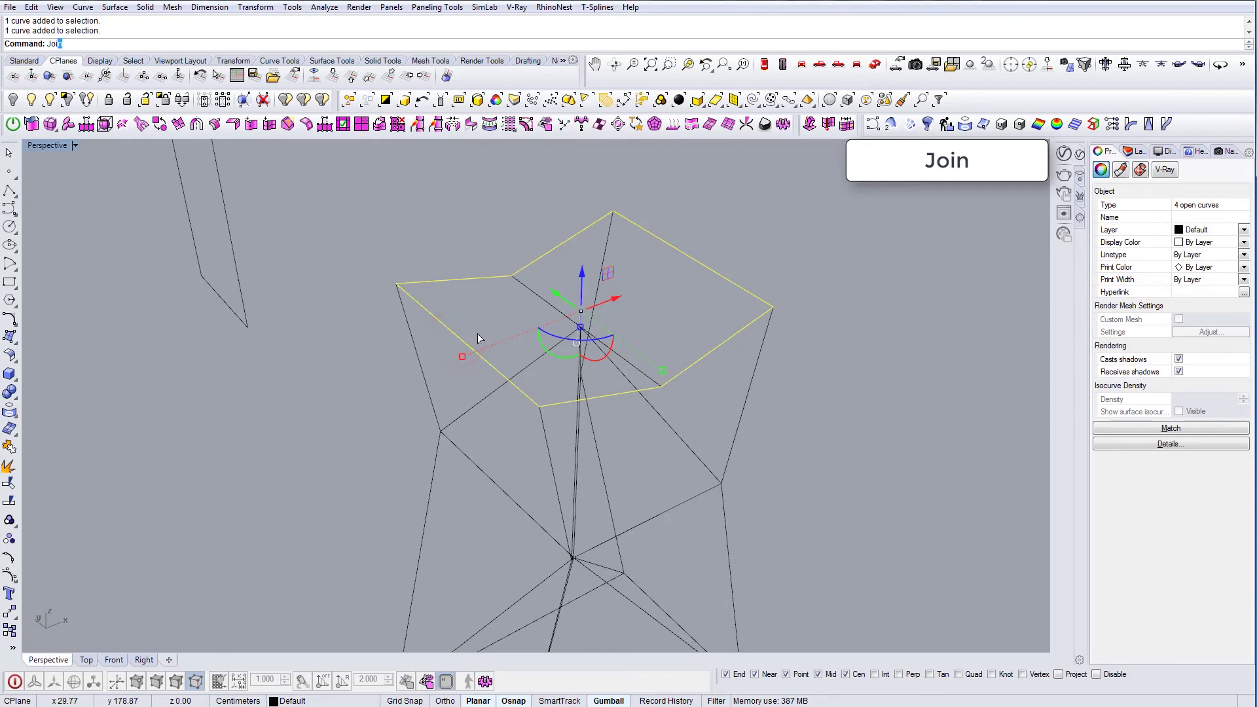
- Undo the last T-Splines pipe and apply a new one to the base loop, the top loop and the four leg curves
right_click_drag(478, 333, 696, 302)
key("ctrl+z")
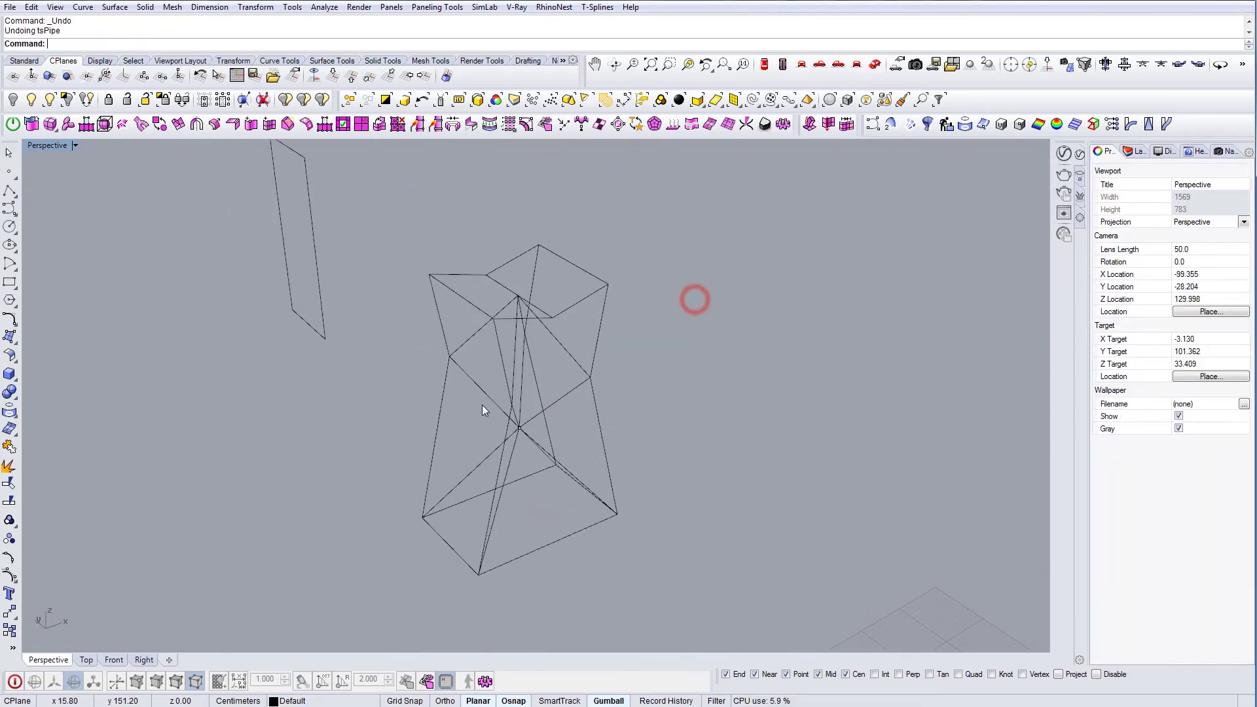
left_click(444, 544)
left_click(434, 440, "shift")
right_click_drag(434, 440, 499, 366)
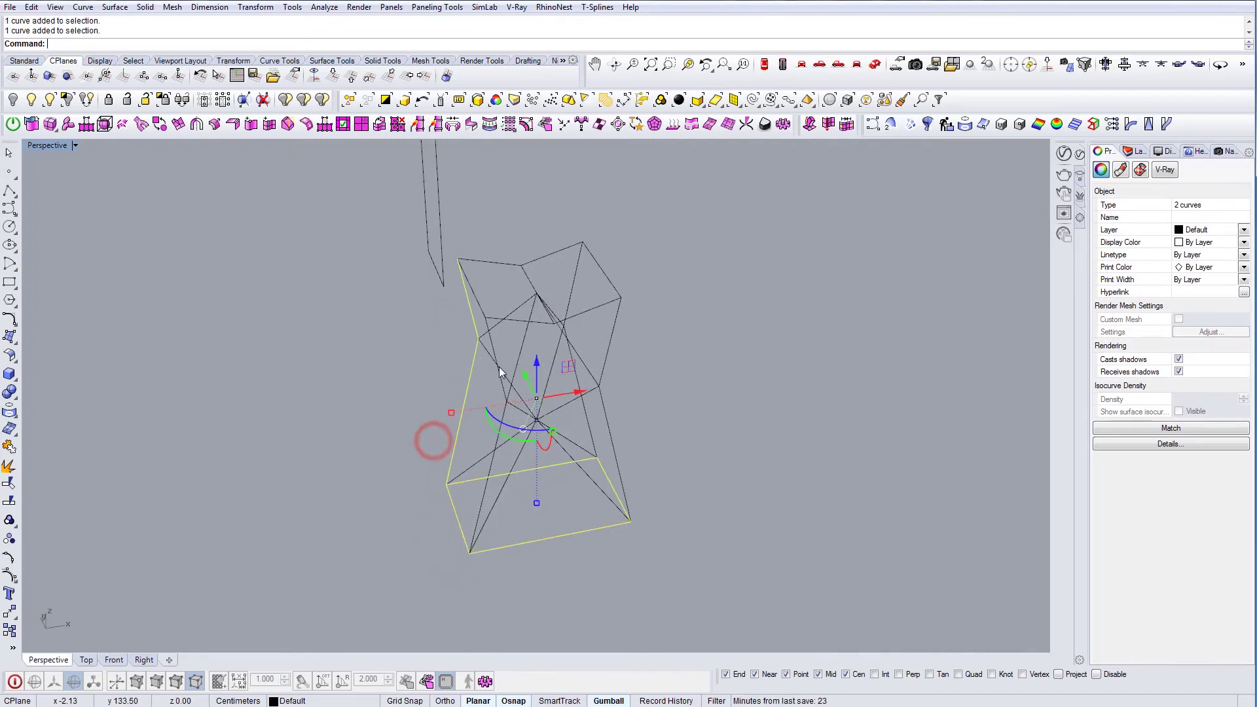
left_click(475, 300, "shift")
left_click(616, 314, "shift")
right_click_drag(632, 356, 594, 441)
left_click(648, 403, "shift")
left_click(496, 478, "shift")
right_click_drag(495, 478, 440, 482)
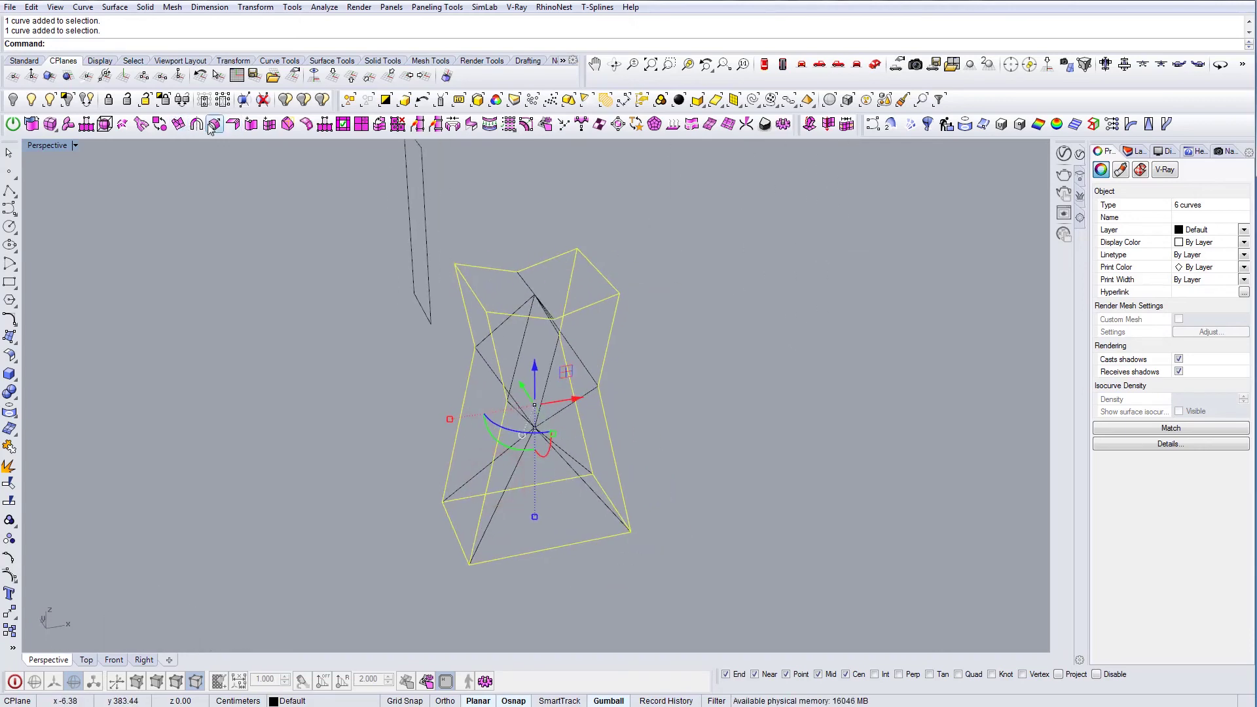
left_click(70, 124)
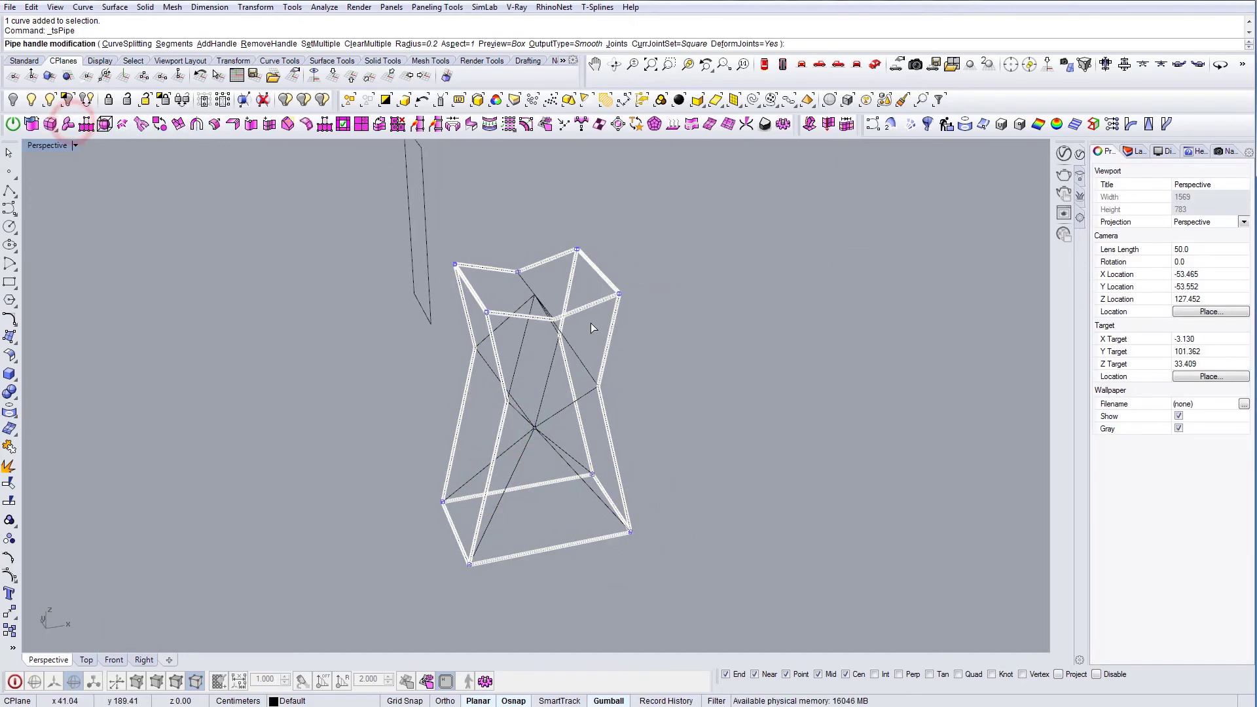
- Examine the corner joints in the pipe preview and accept the outer frame pipe with radius 0.2 and square joints
right_click_drag(590, 323, 514, 325)
scroll(600, 294, "up", 8)
right_click_drag(600, 293, 624, 314)
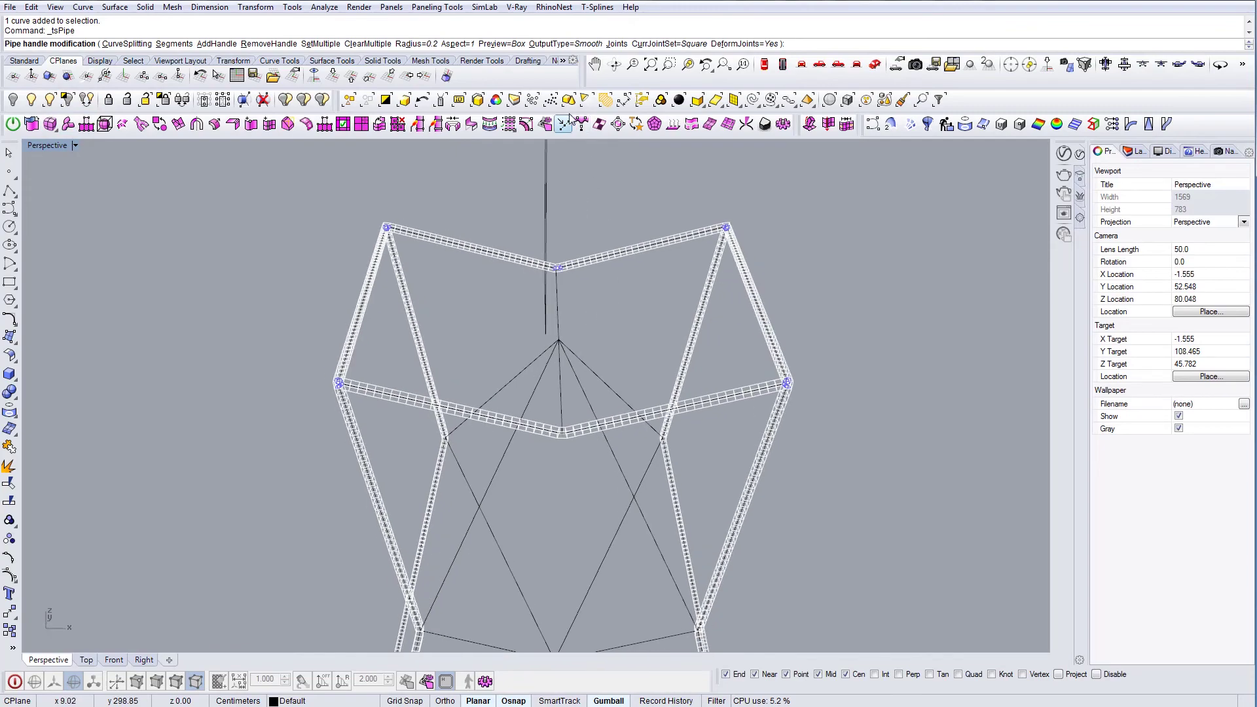
right_click_drag(773, 283, 612, 364)
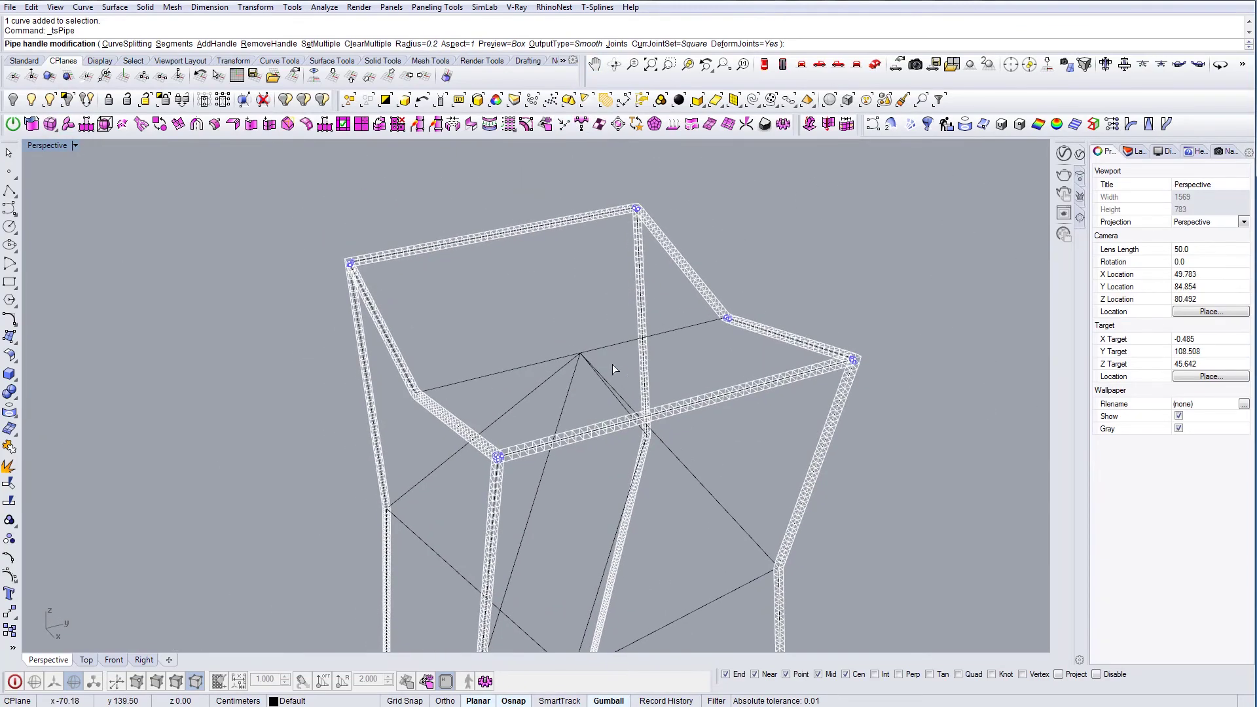
scroll(723, 350, "up", 5)
right_click_drag(488, 388, 525, 365)
scroll(440, 492, "up", 5)
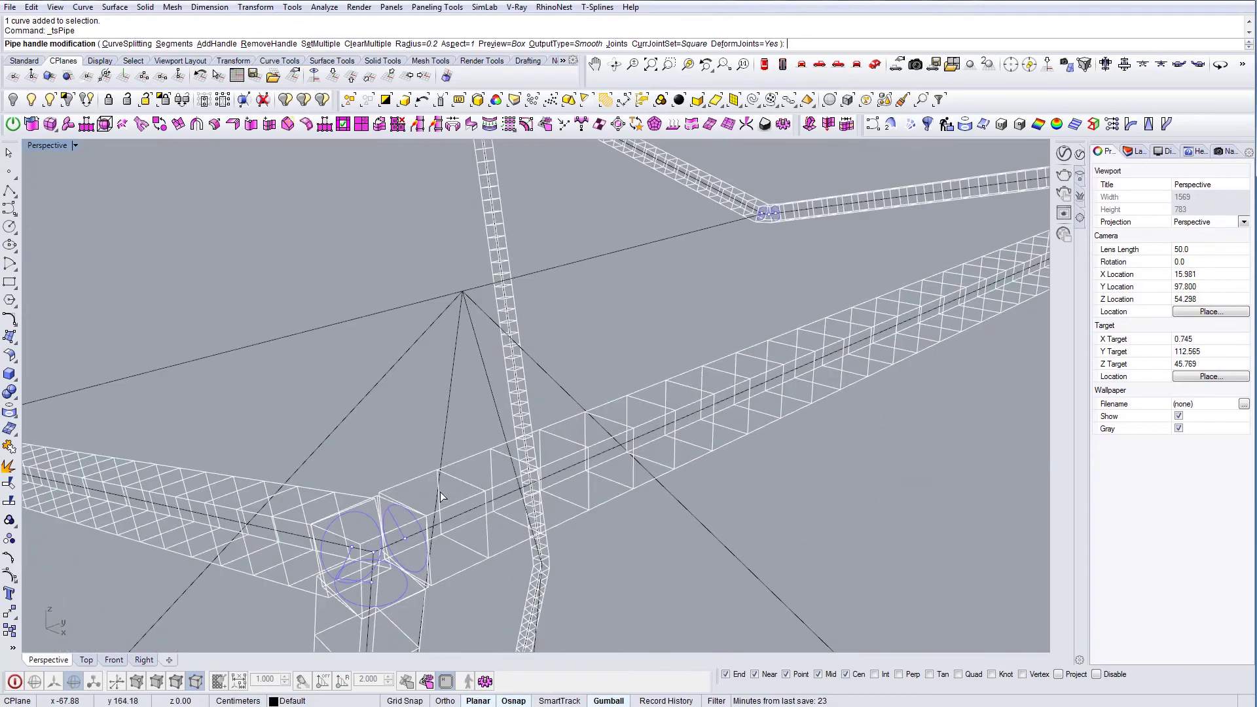
scroll(440, 497, "down", 6)
right_click_drag(440, 496, 557, 336)
scroll(575, 422, "down", 7)
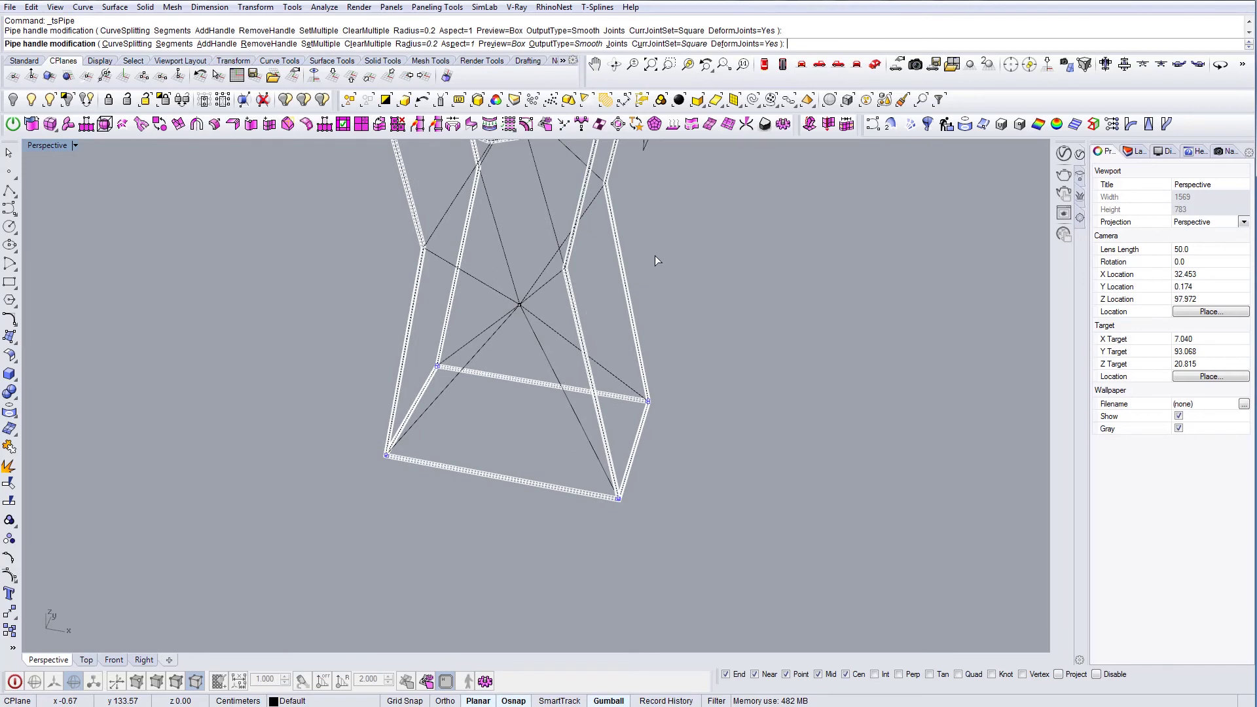
right_click(640, 269)
right_click(633, 265)
right_click_drag(633, 265, 731, 255, "shift")
scroll(670, 344, "up", 9)
scroll(746, 212, "down", 10)
right_click_drag(678, 504, 630, 282, "shift")
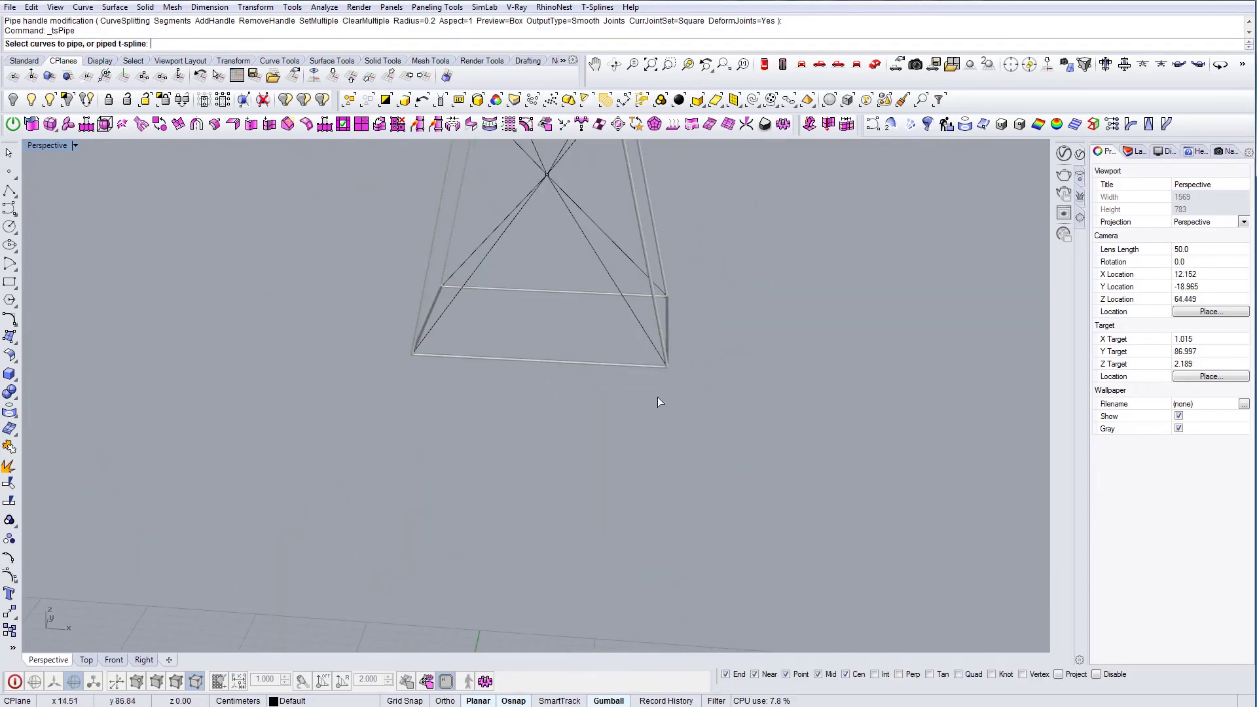
scroll(664, 371, "up", 14)
right_click_drag(675, 412, 688, 473, "shift")
scroll(687, 469, "down", 12)
right_click_drag(552, 381, 552, 541, "shift")
left_click_drag(589, 400, 520, 342)
right_click_drag(520, 342, 515, 554, "shift")
right_click_drag(558, 311, 560, 359)
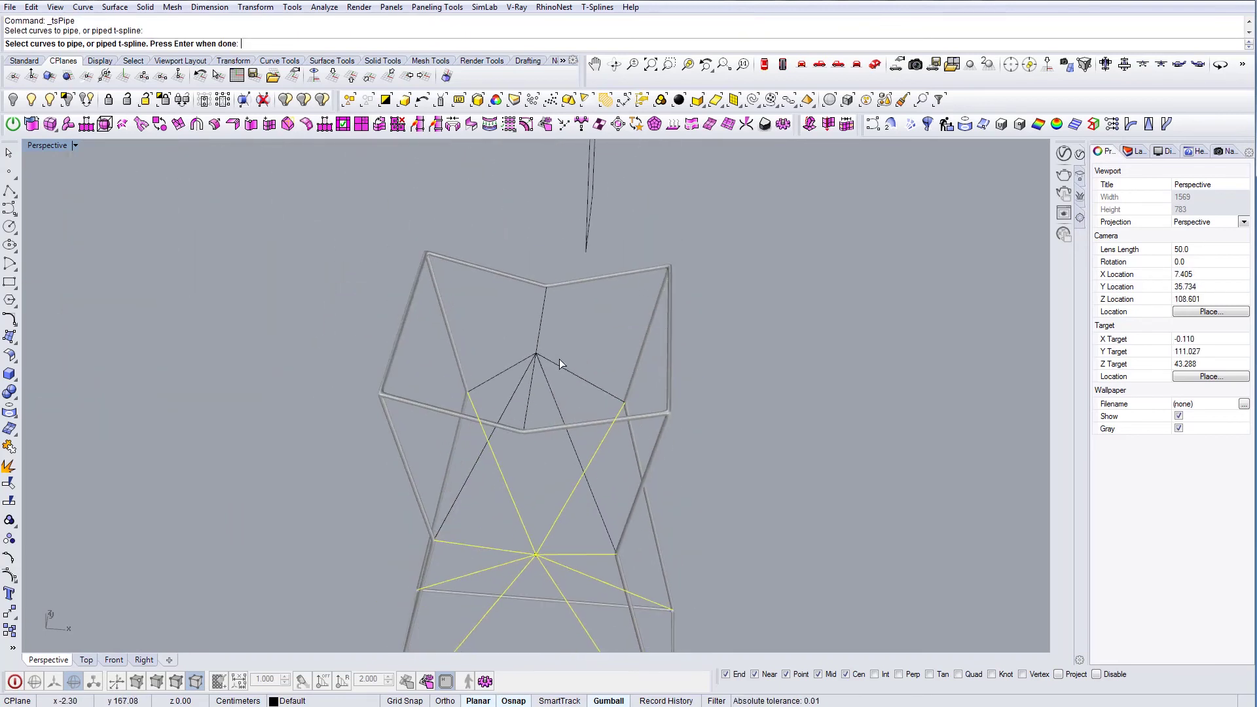
left_click_drag(548, 339, 519, 375)
right_click_drag(520, 381, 535, 363)
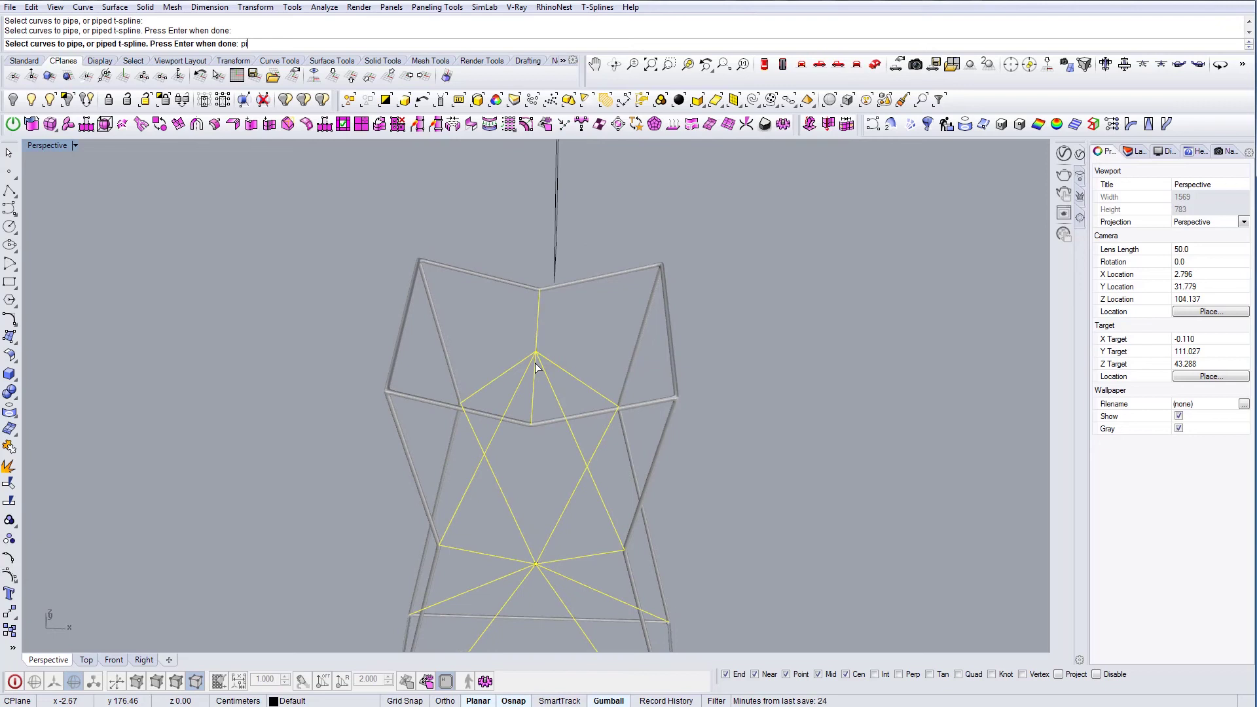
type("pe")
key("Return")
- Pipe the inner diagonals and the top centre line of the leg frame with radius 0.2 and flat caps
left_click(532, 353)
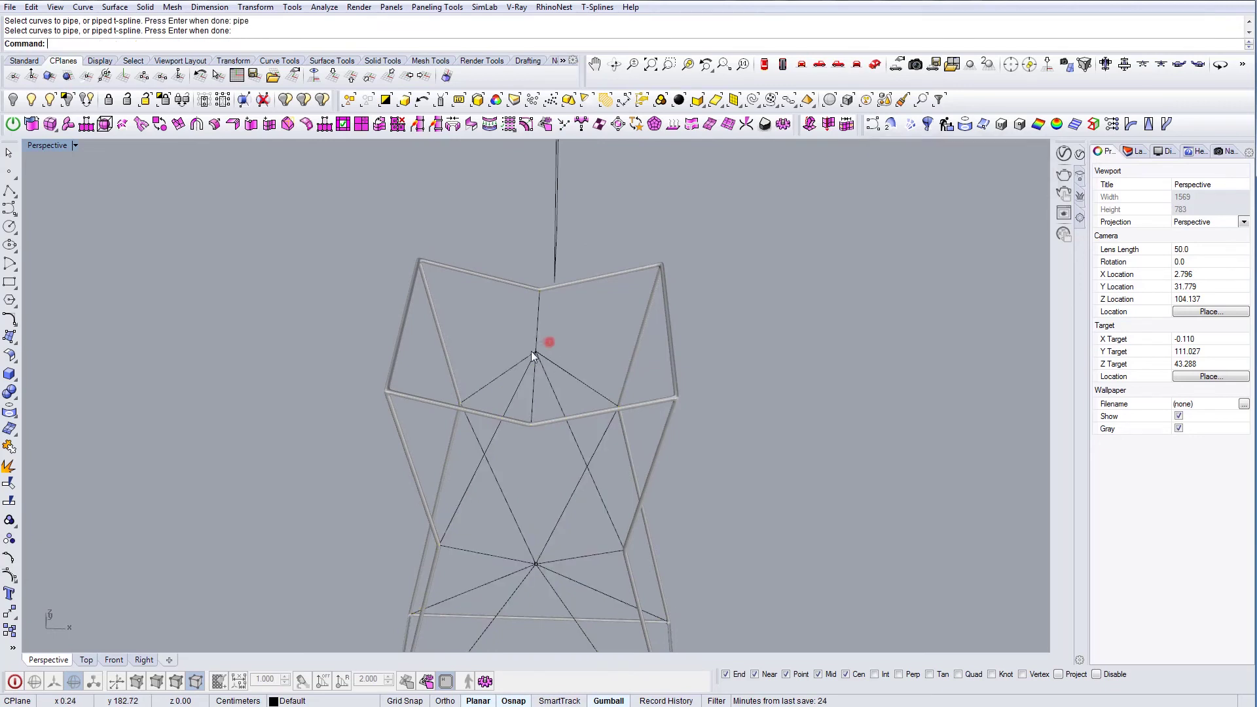
left_click_drag(532, 351, 523, 372)
right_click_drag(550, 410, 565, 265, "shift")
left_click_drag(555, 394, 534, 445)
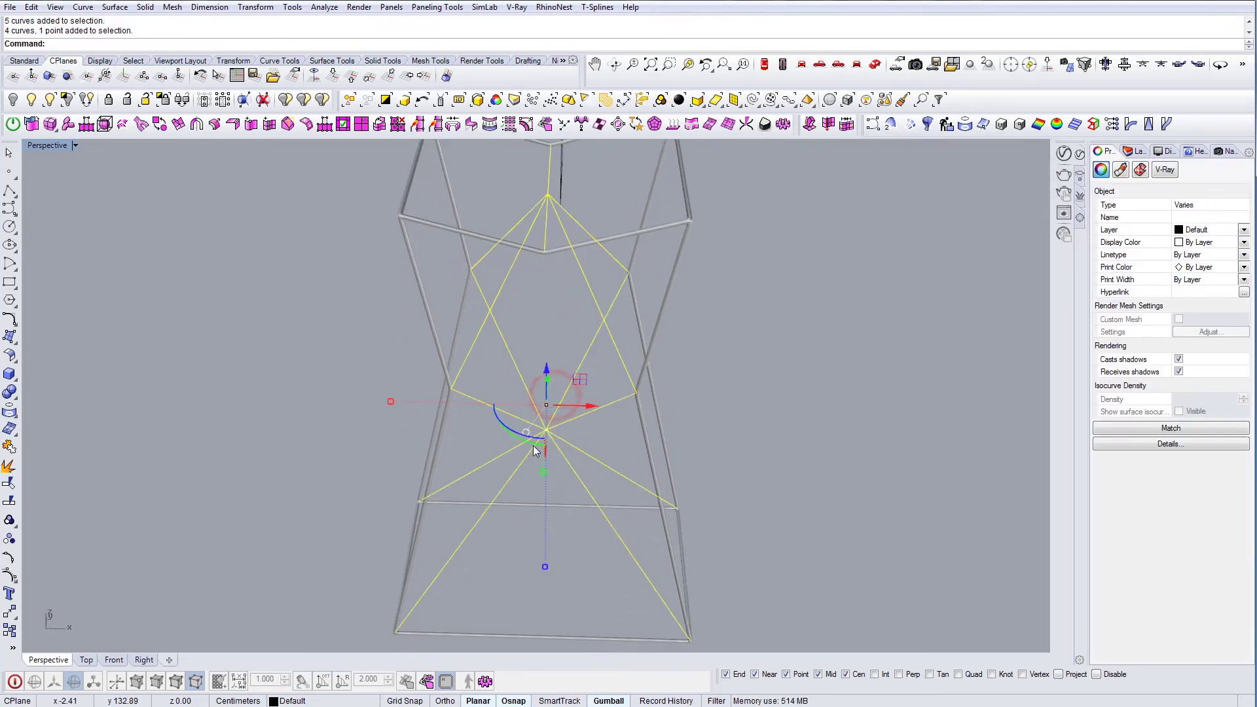
type("Pipe")
key("Return")
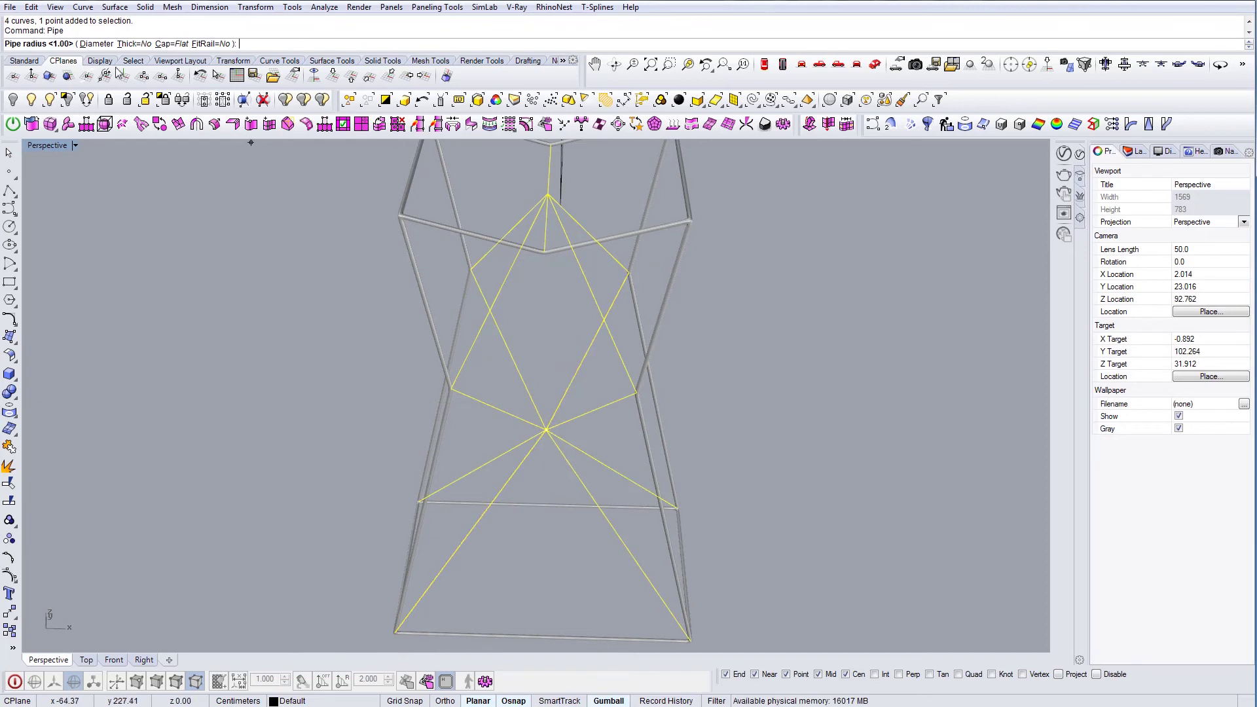
type("0.2")
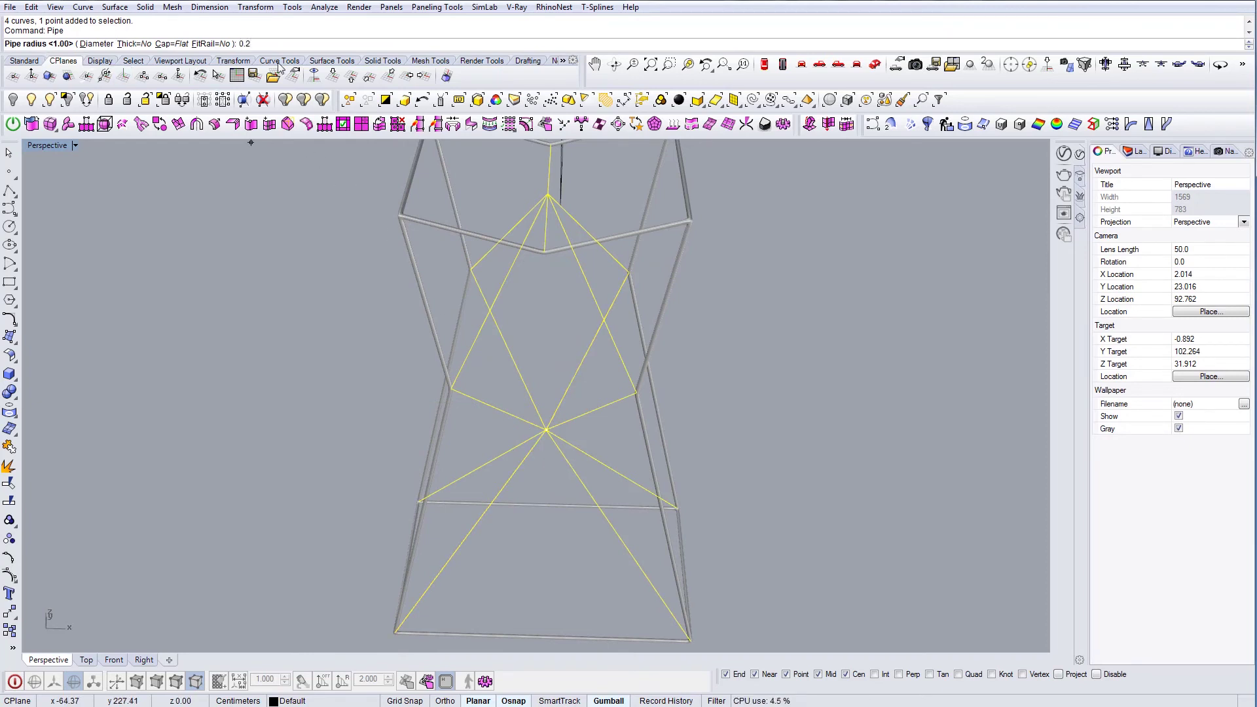
key("Return")
key("Escape")
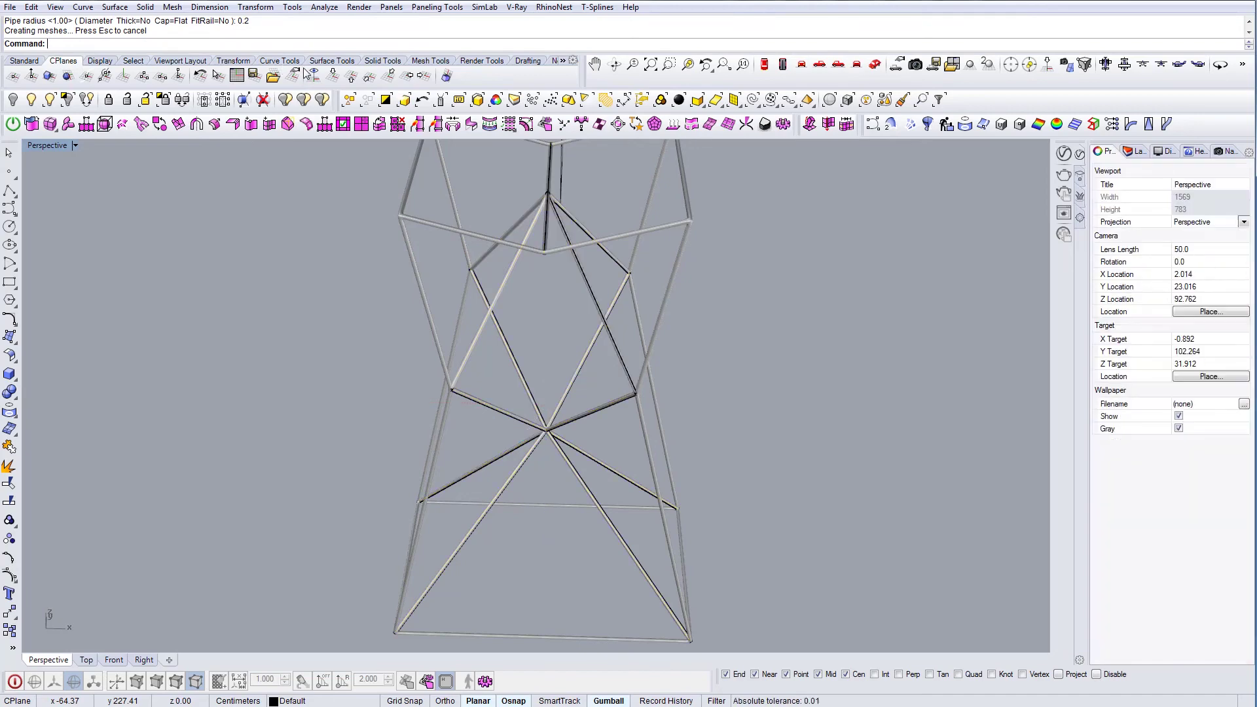
- Check the pipe joints up close and undo the last Boolean split
scroll(477, 445, "up", 8)
right_click_drag(492, 393, 606, 360)
scroll(446, 289, "up", 5)
scroll(446, 291, "up", 6)
key("ctrl+z")
- Select all curves in the model with SelCrv and delete them
scroll(626, 403, "down", 5)
type("Sel")
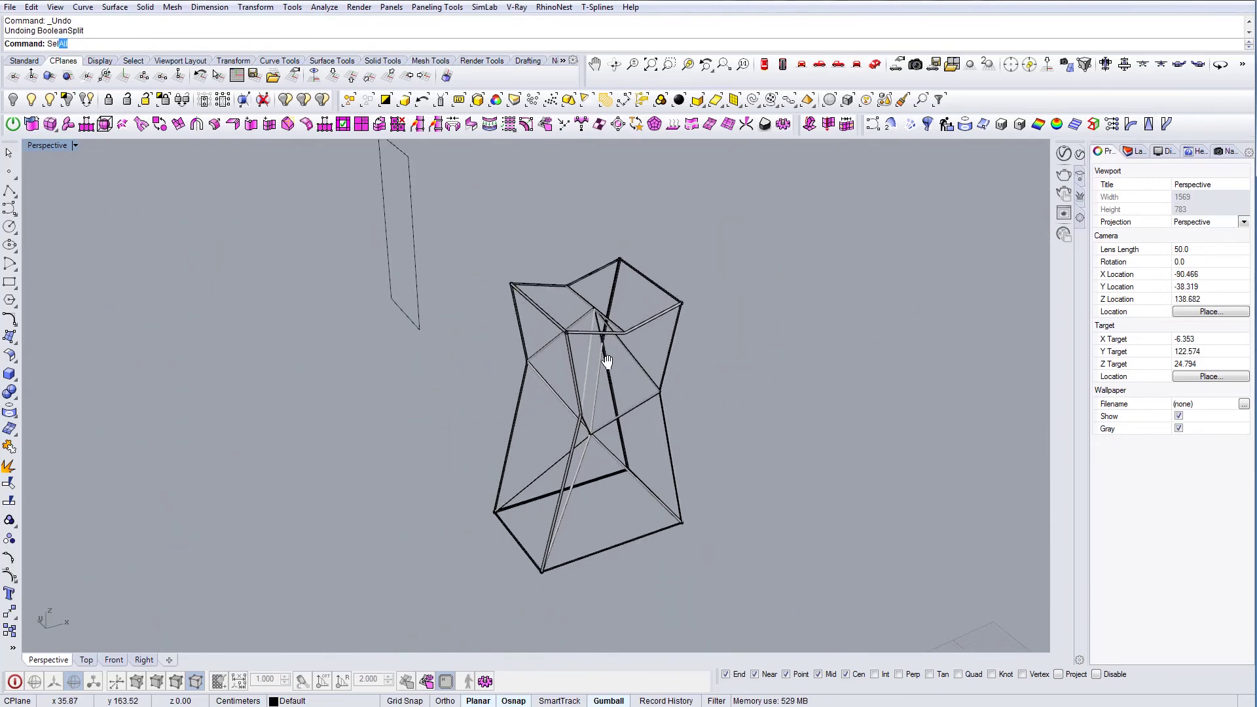
type("Crv")
key("Return")
key("Delete")
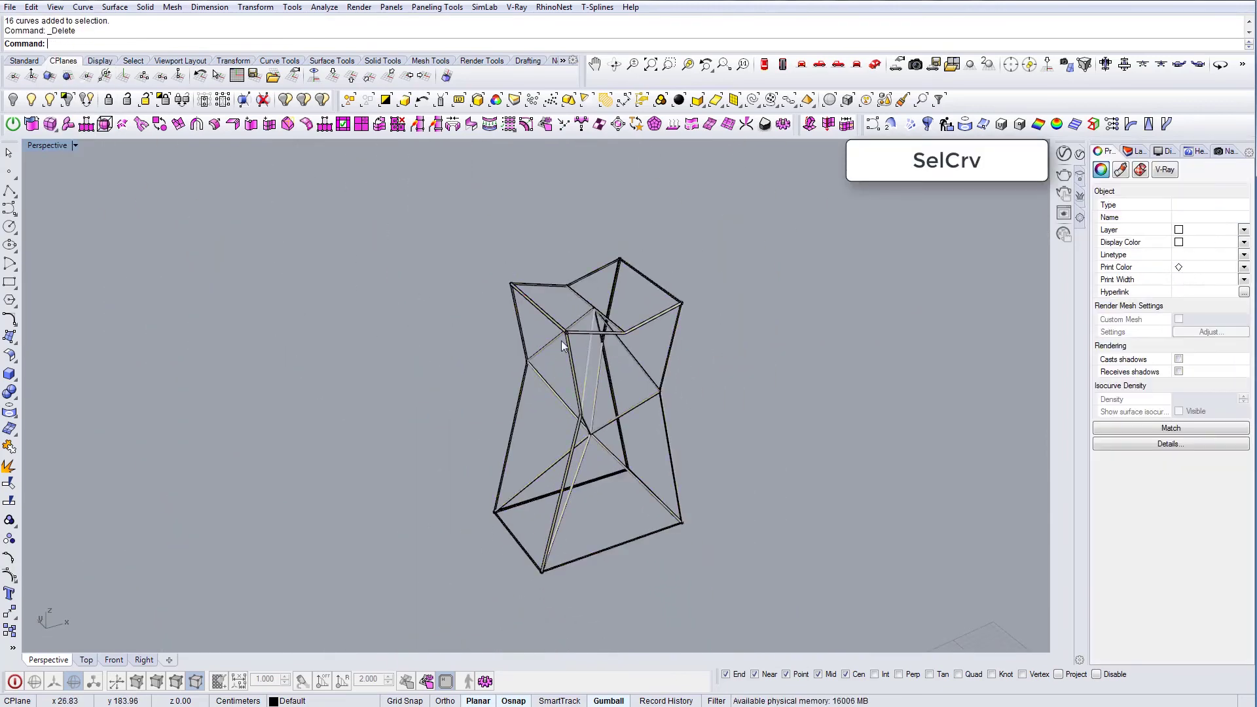
- Select all pipes of the leg frame and group them
right_click_drag(561, 341, 500, 364)
left_click_drag(396, 277, 680, 592)
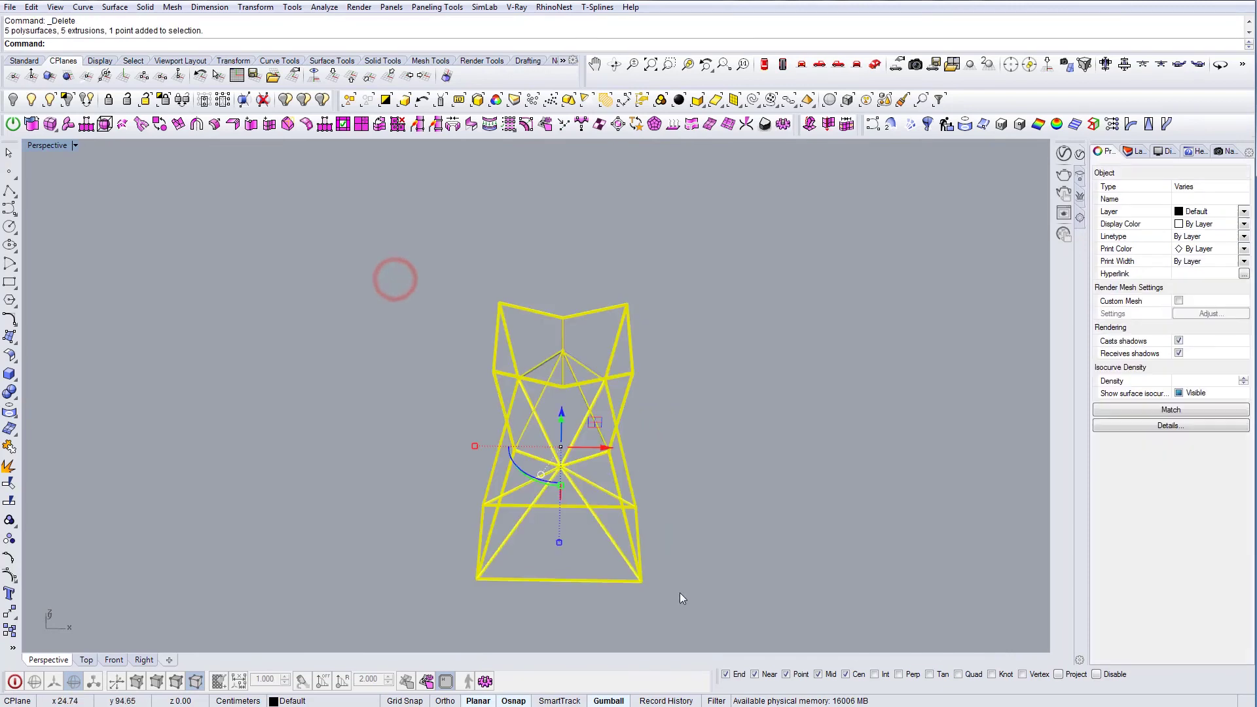
type("GR")
key("Return")
- Unhide the tabletop with Show Selected and check how it meets the top of the leg frame
scroll(571, 331, "up", 8)
right_click_drag(573, 331, 547, 406)
scroll(521, 389, "down", 5)
left_click(49, 99)
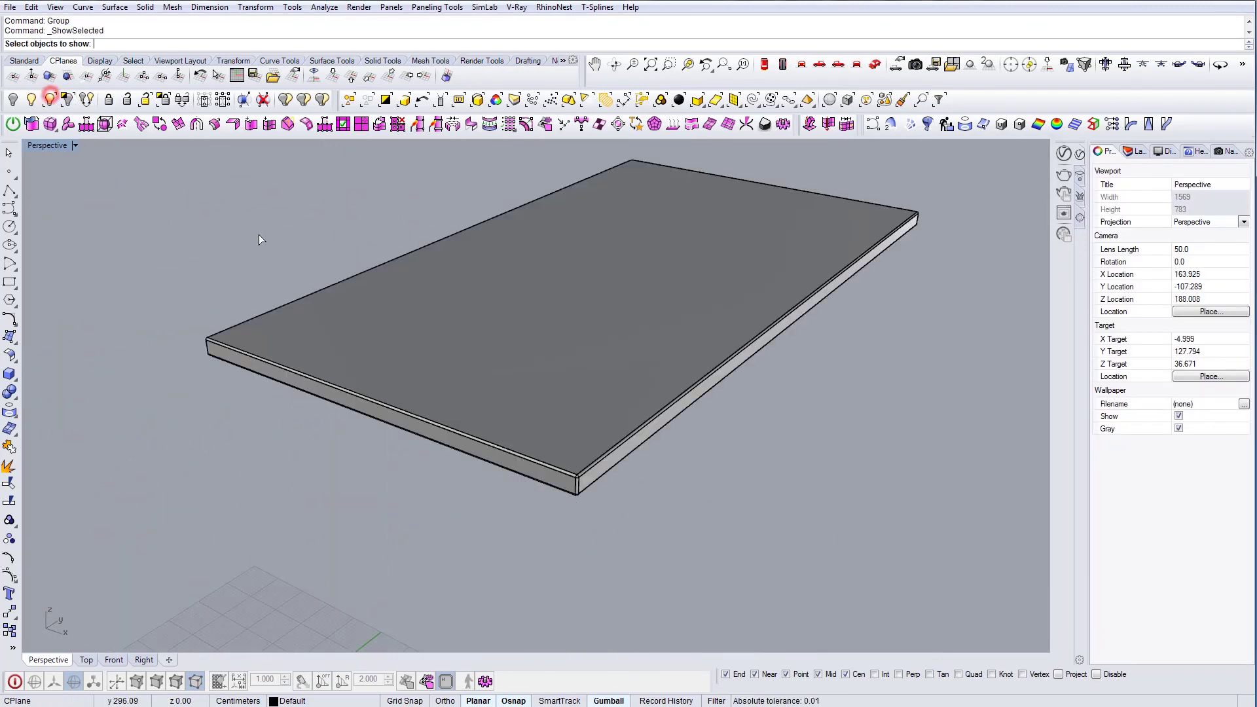
right_click_drag(593, 361, 583, 319)
left_click(583, 319)
right_click(583, 319)
right_click_drag(584, 385, 554, 364)
scroll(481, 333, "up", 10)
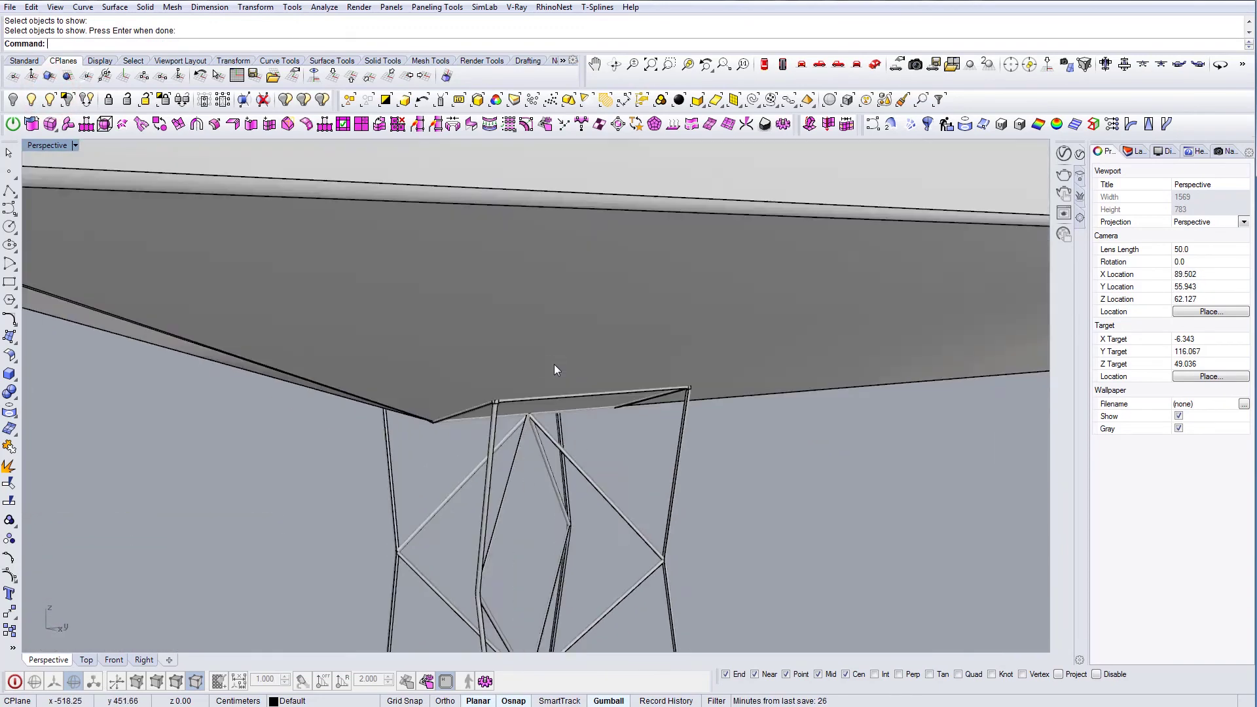
scroll(554, 364, "down", 10)
- Mirror a copy of the leg frame to the opposite half of the tabletop, about the midpoint of its long edge
left_click_drag(657, 477, 504, 393)
mouse_move(505, 393)
right_mouse_down()
mouse_move(599, 458)
mouse_move(506, 415)
right_mouse_up()
type("M")
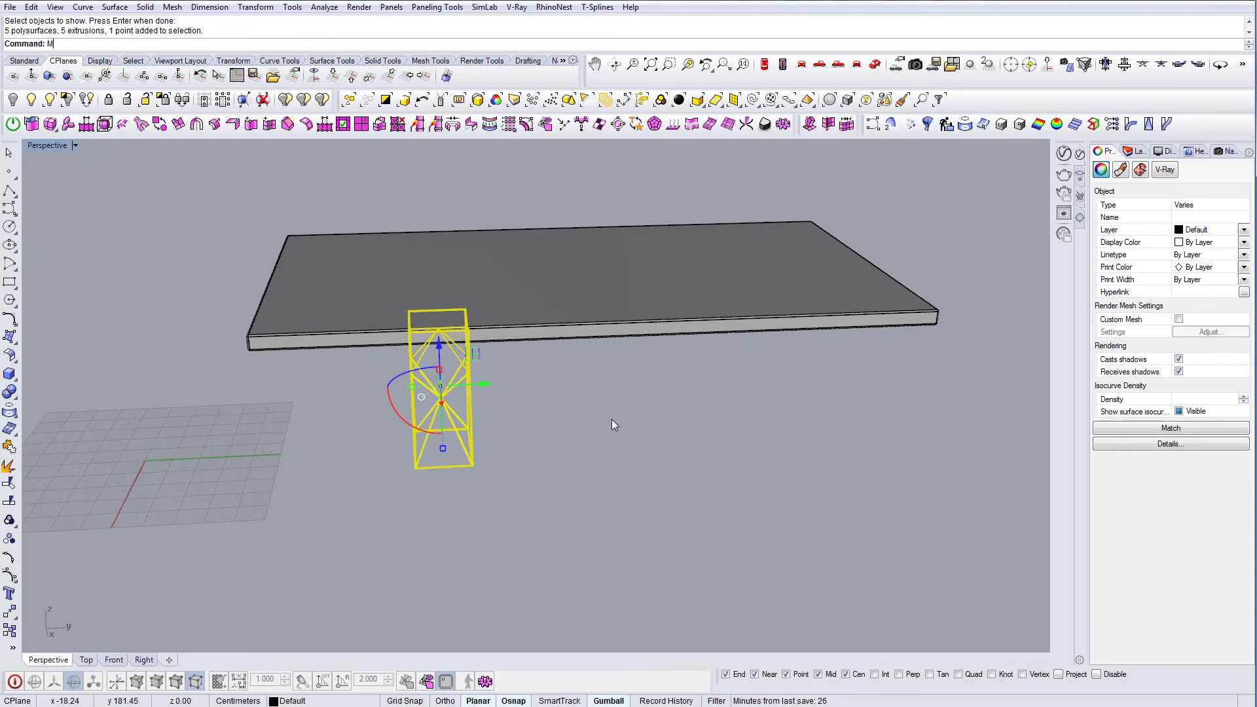
type("irror")
key("Return")
left_click(604, 338)
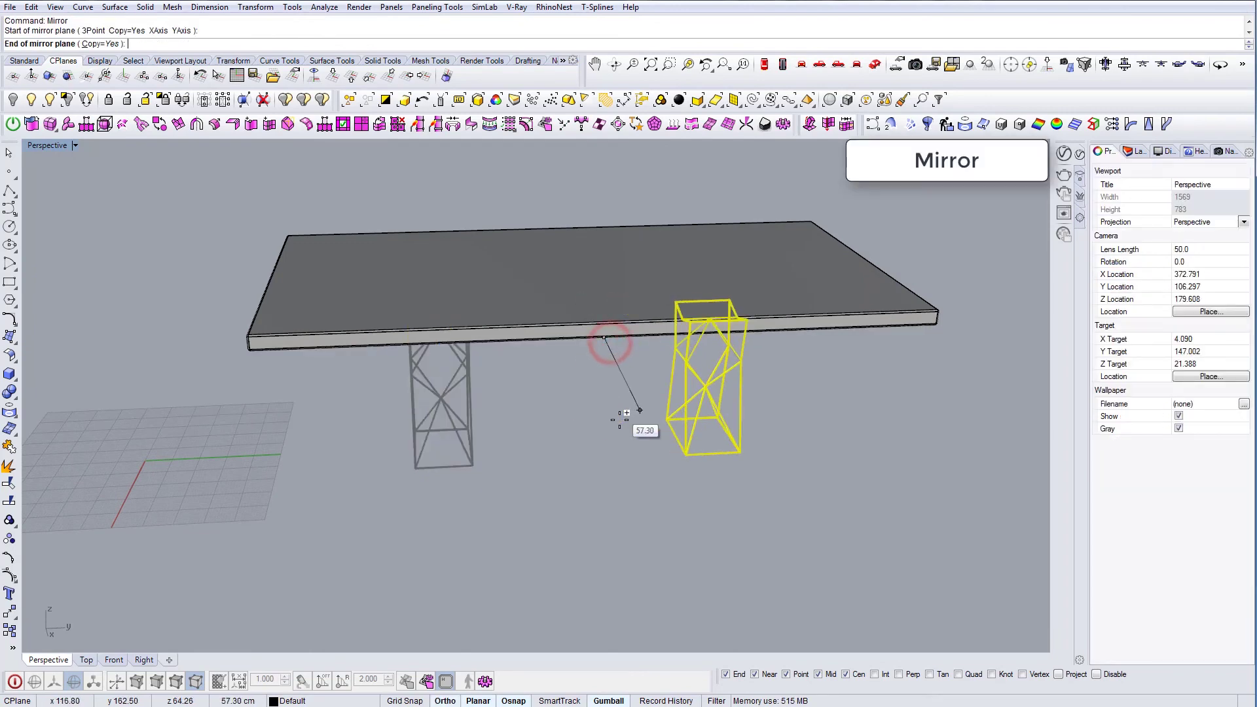
left_click(620, 420)
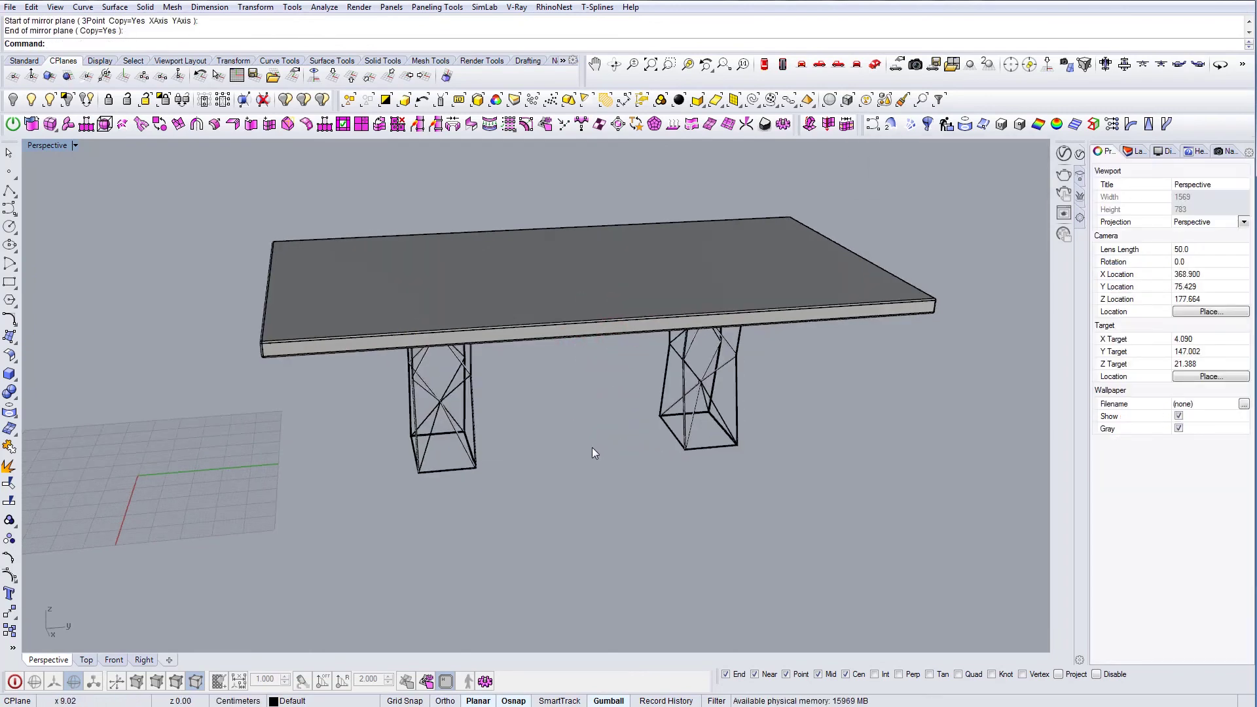
- Turn on the tabletop's solid points with SolidPtOn, select the outer corner points at both ends, and move them down slightly
right_click_drag(571, 431, 661, 343)
left_click_drag(385, 281, 454, 443)
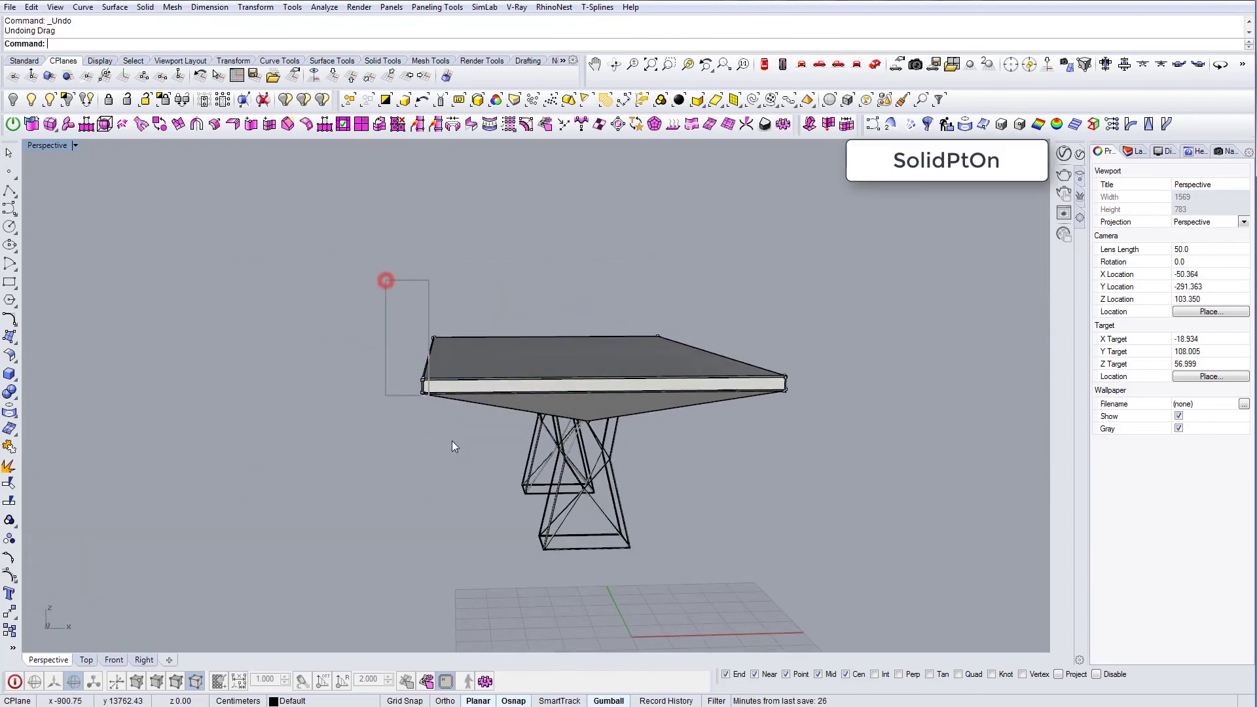
right_click_drag(453, 432, 236, 407, "shift")
right_click_drag(478, 410, 452, 409)
left_click_drag(470, 308, 528, 395)
right_click_drag(500, 399, 473, 412)
right_click_drag(426, 379, 524, 372, "shift")
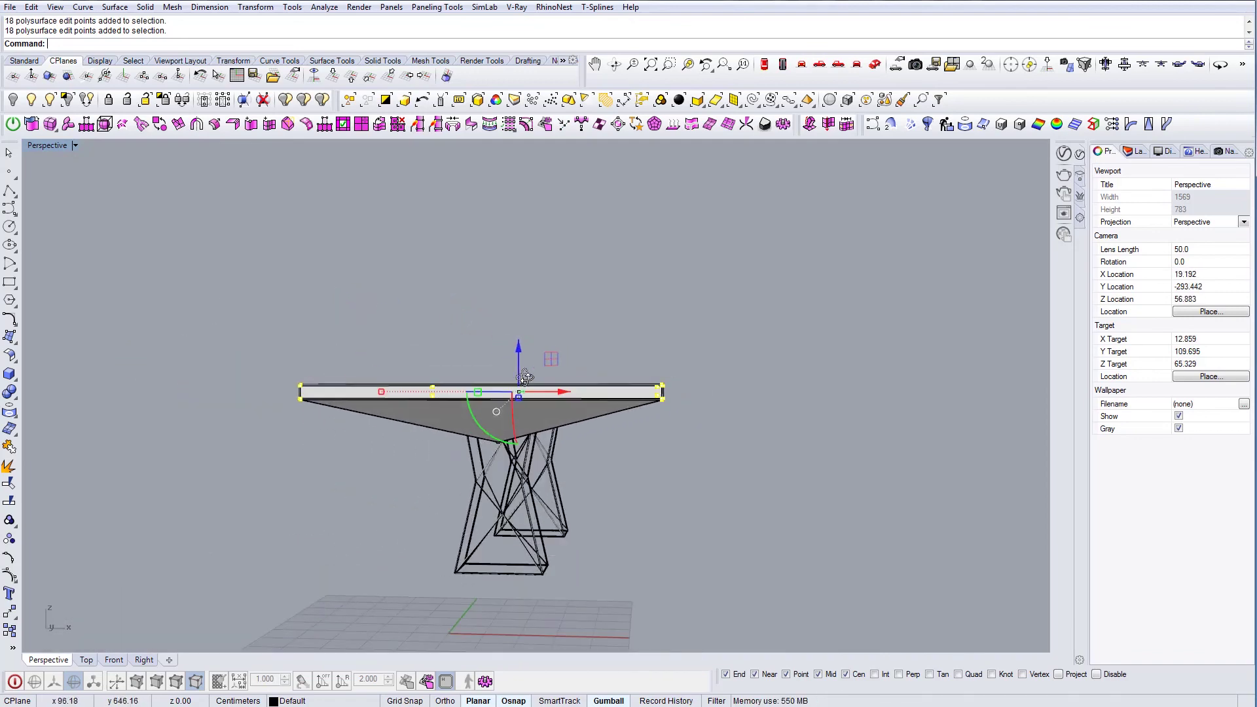
scroll(517, 360, "up", 4)
left_click_drag(517, 360, 519, 379)
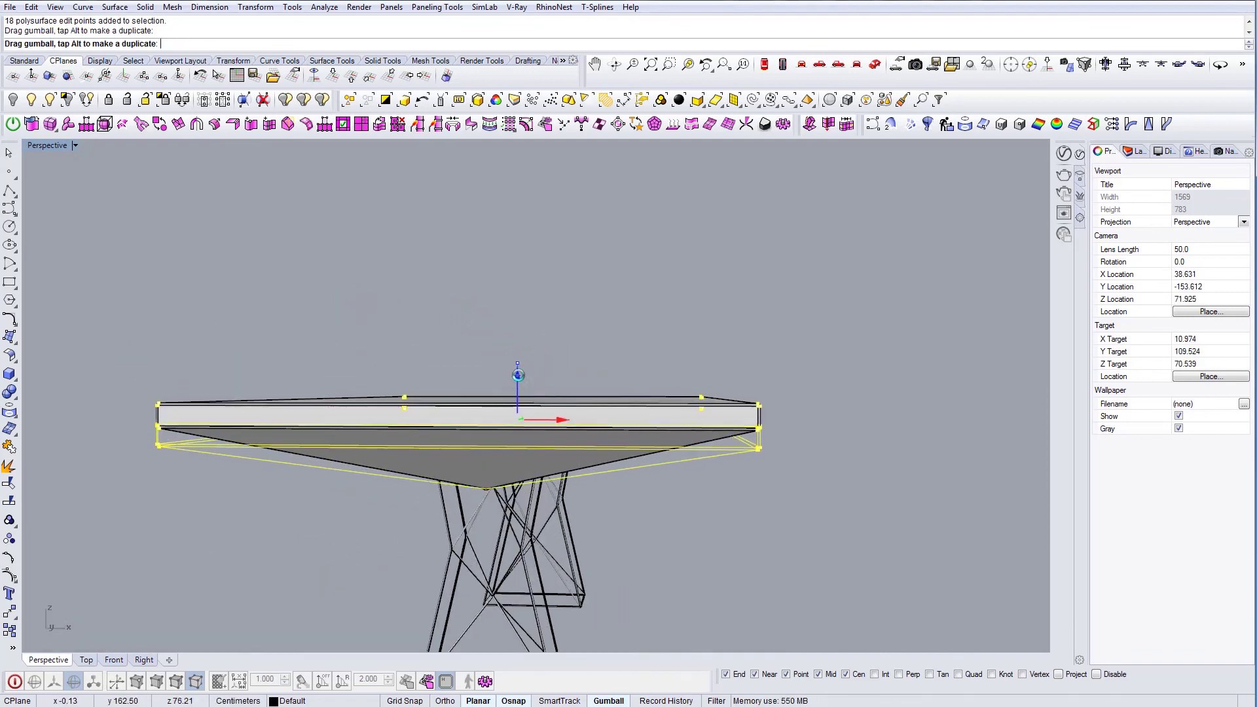
scroll(524, 386, "down", 3)
right_click_drag(524, 386, 534, 395)
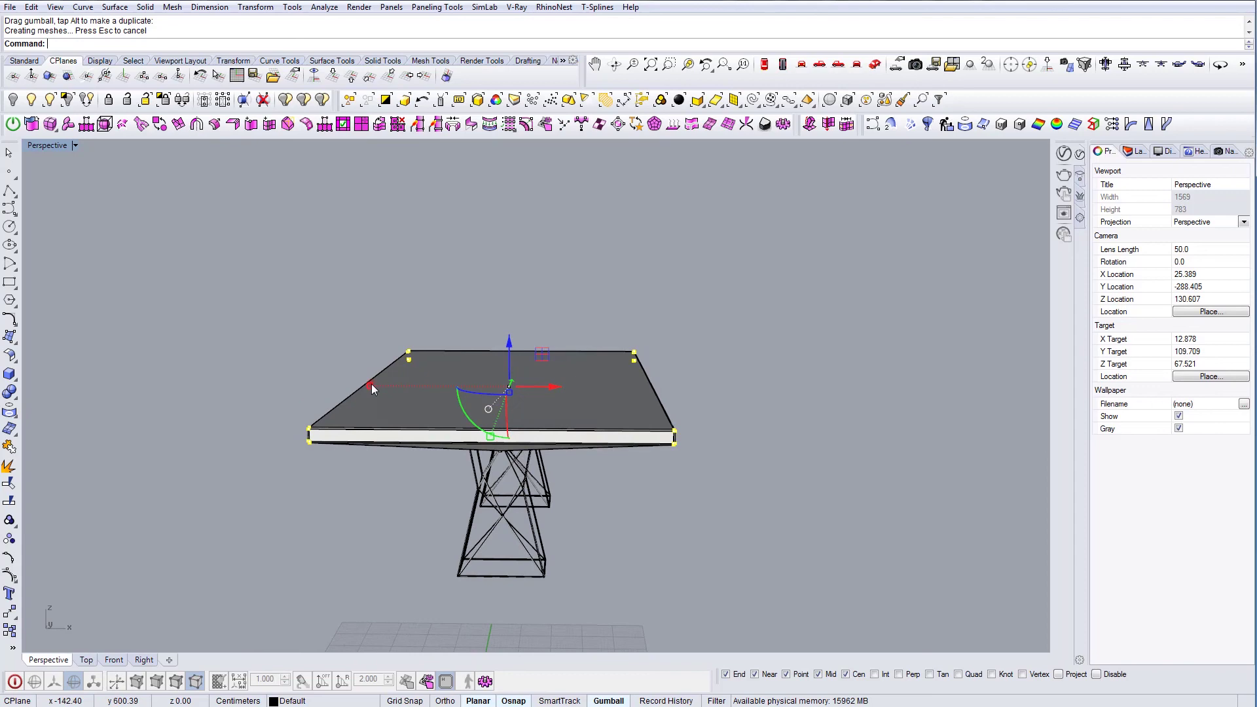
- Scale the tabletop's outer corner points inward along X and Y to make the top slightly narrower and shorter
left_click_drag(371, 384, 402, 388)
right_click_drag(572, 406, 440, 409)
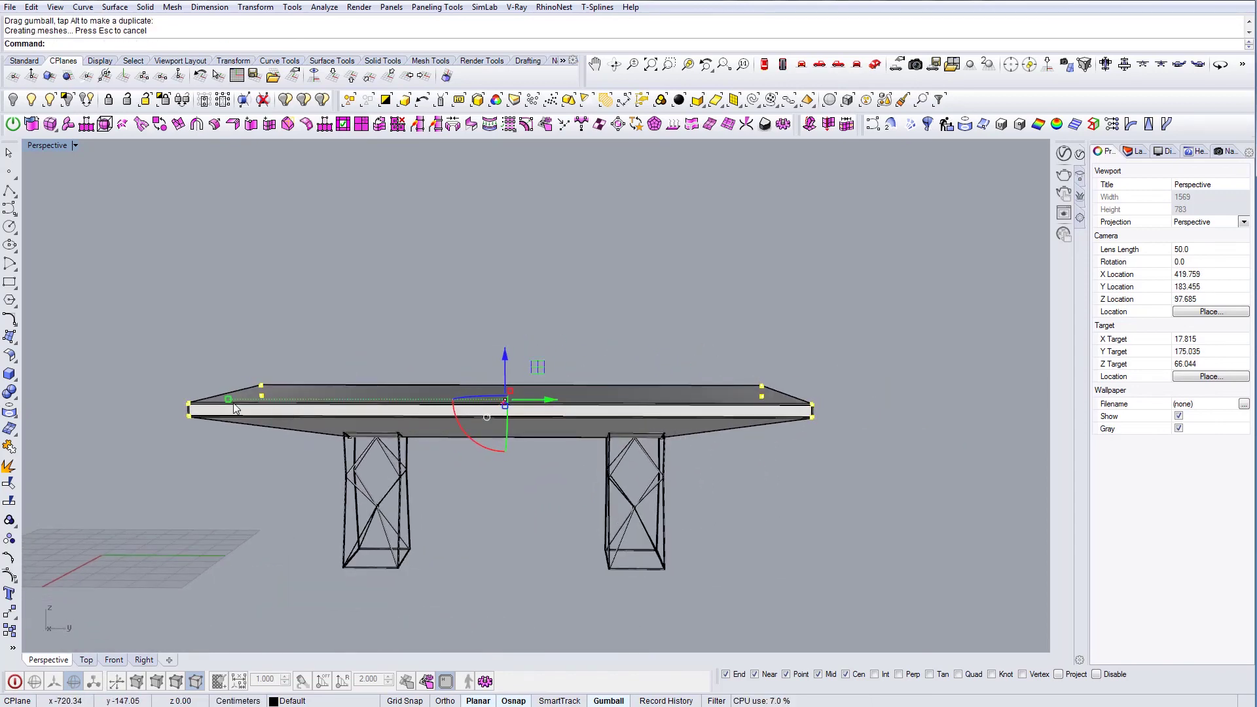
left_click_drag(226, 399, 243, 407)
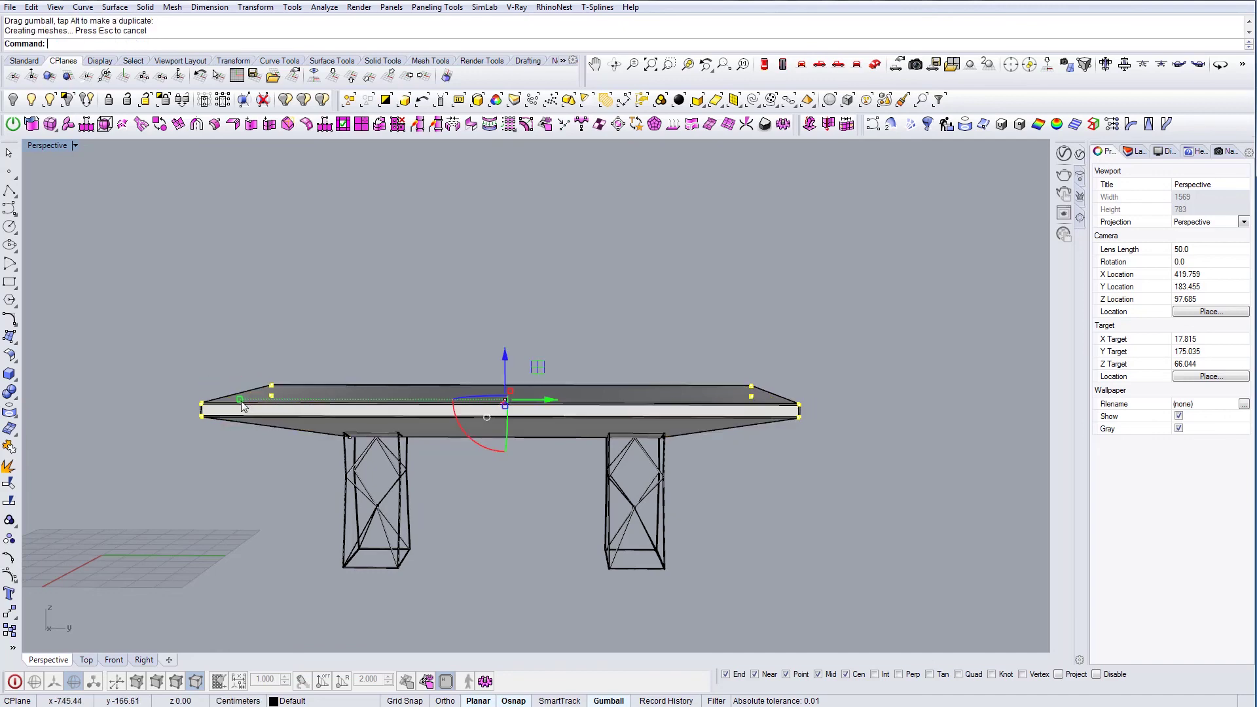
key("Escape")
- Compare the table with the reference photo, examining the faceted underside and both leg frames from below
right_click_drag(365, 426, 558, 419)
left_click_drag(1256, 275, 929, 179)
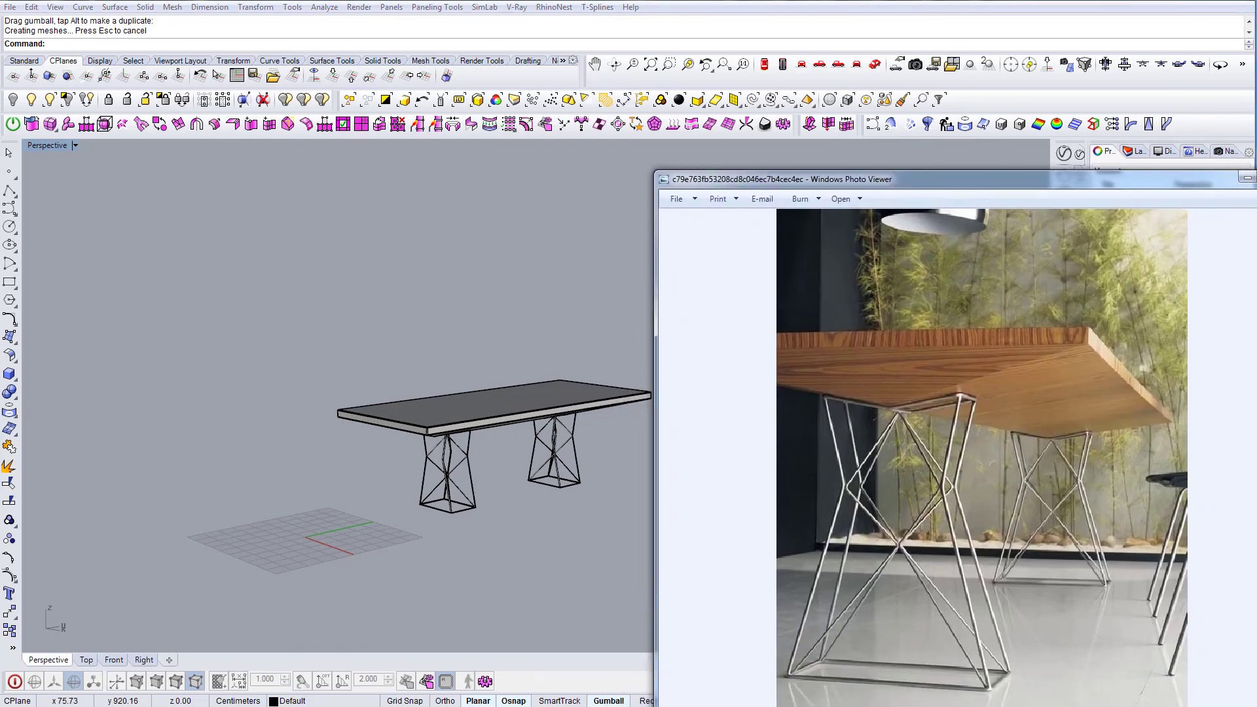
key("alt+Tab")
right_click_drag(654, 482, 695, 413)
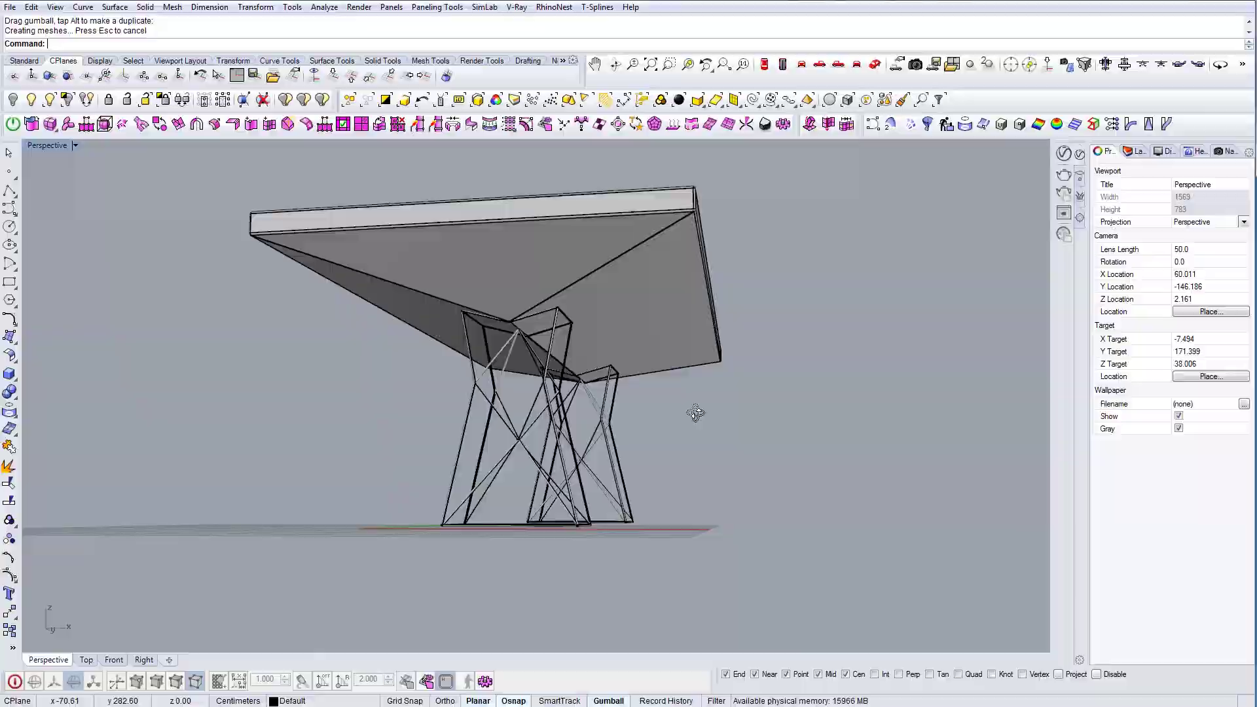